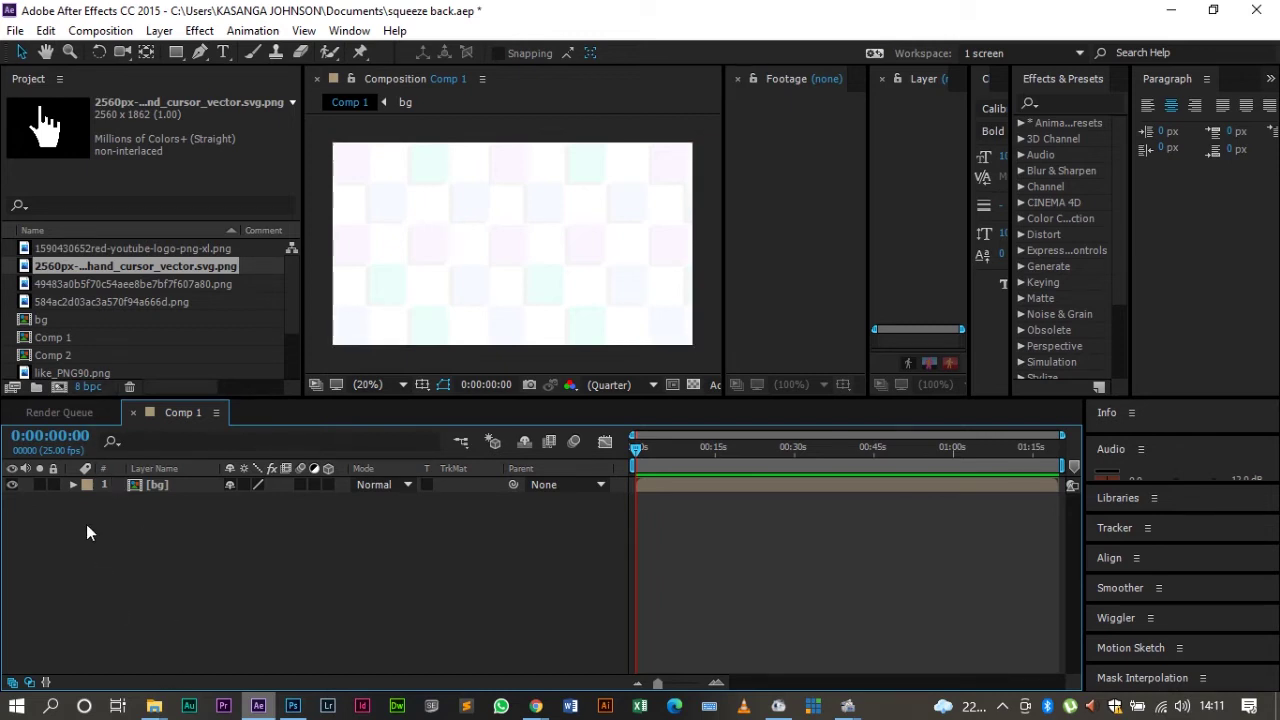
Step: Lock the bg layer in Comp 1, then begin a new composition
click(53, 484)
key(ctrl+n)
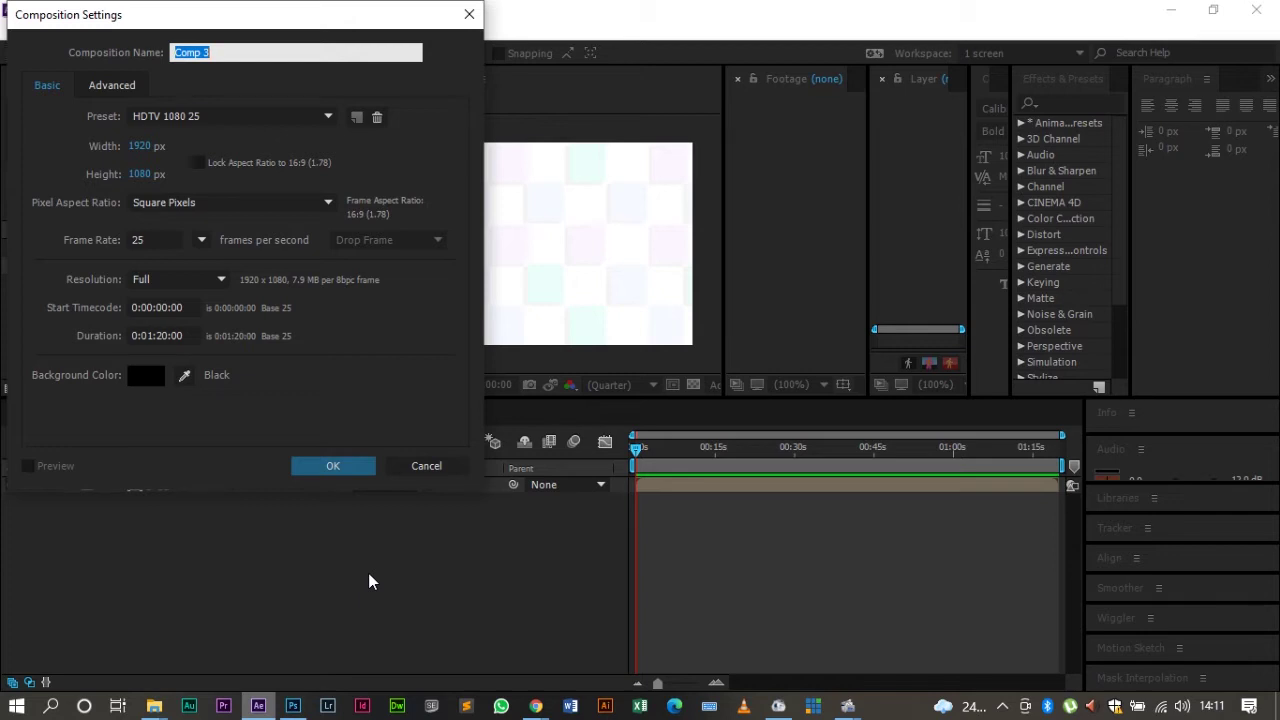
Step: Create Comp 3 with the HDTV 1080 25 preset and draw a full-frame rectangle
click(337, 470)
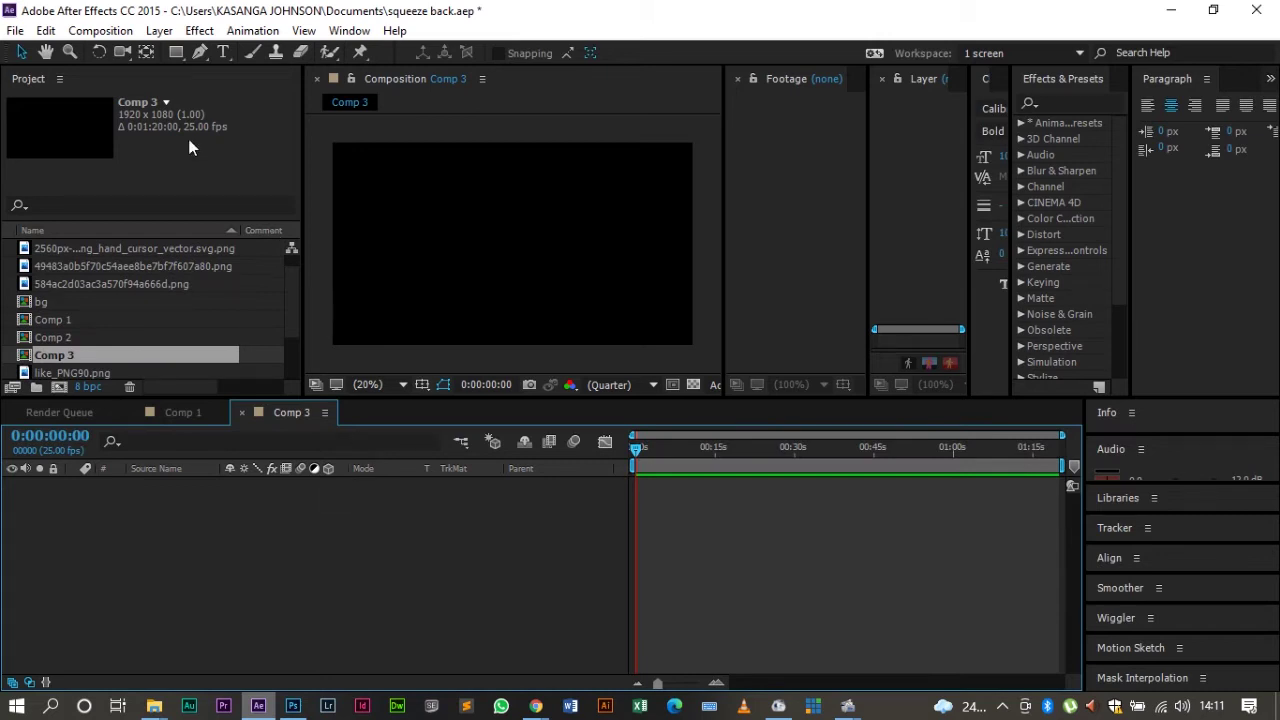
click(176, 53)
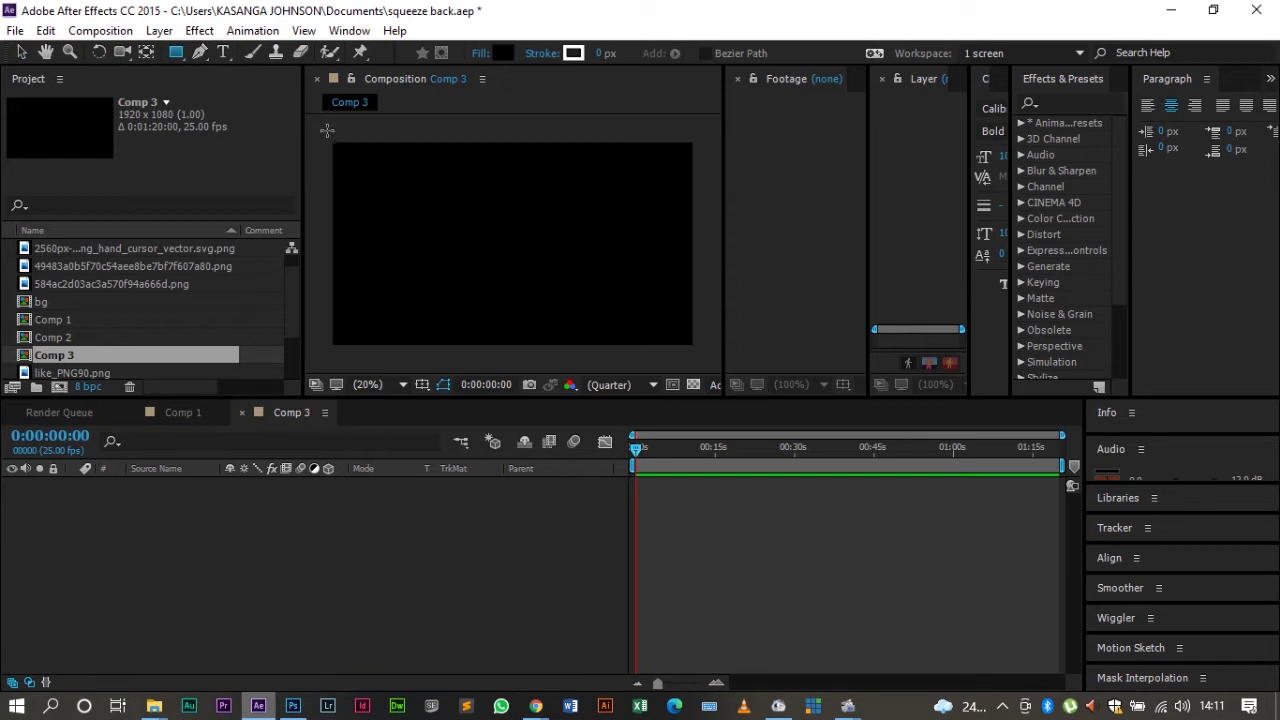
mouse_move(325, 131)
mouse_down()
mouse_move(566, 288)
mouse_move(701, 353)
mouse_up()
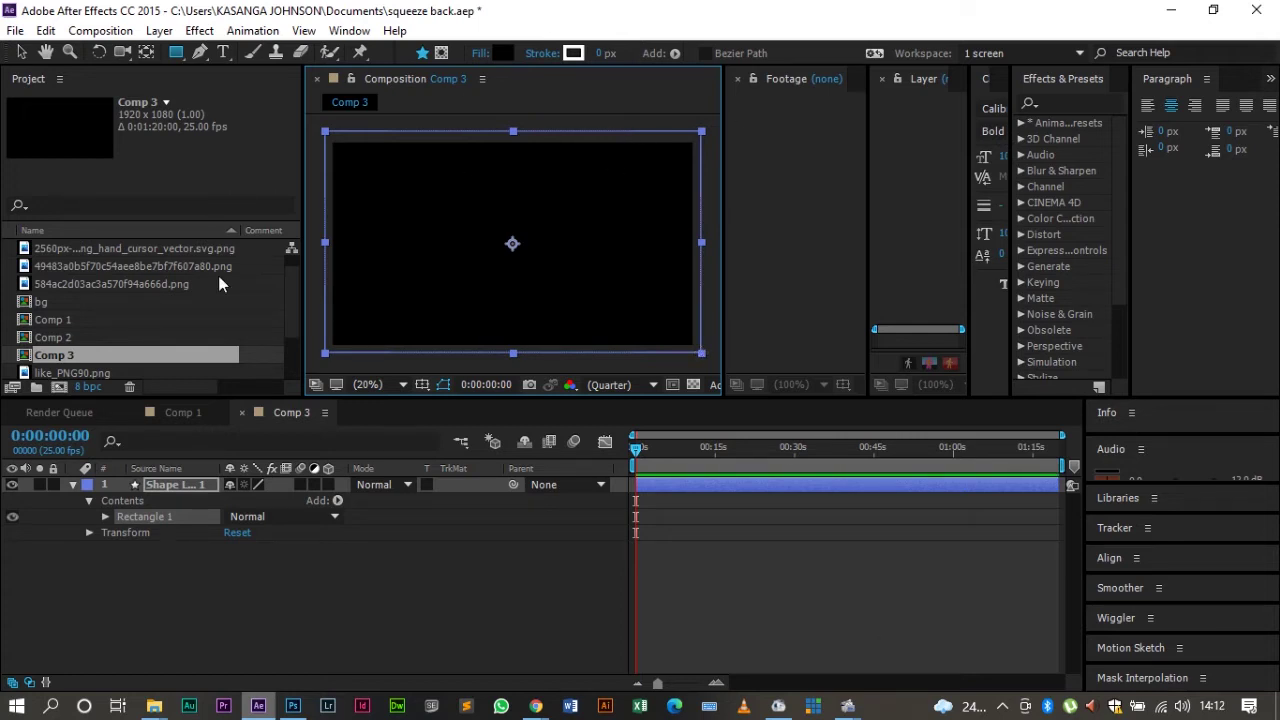
click(228, 643)
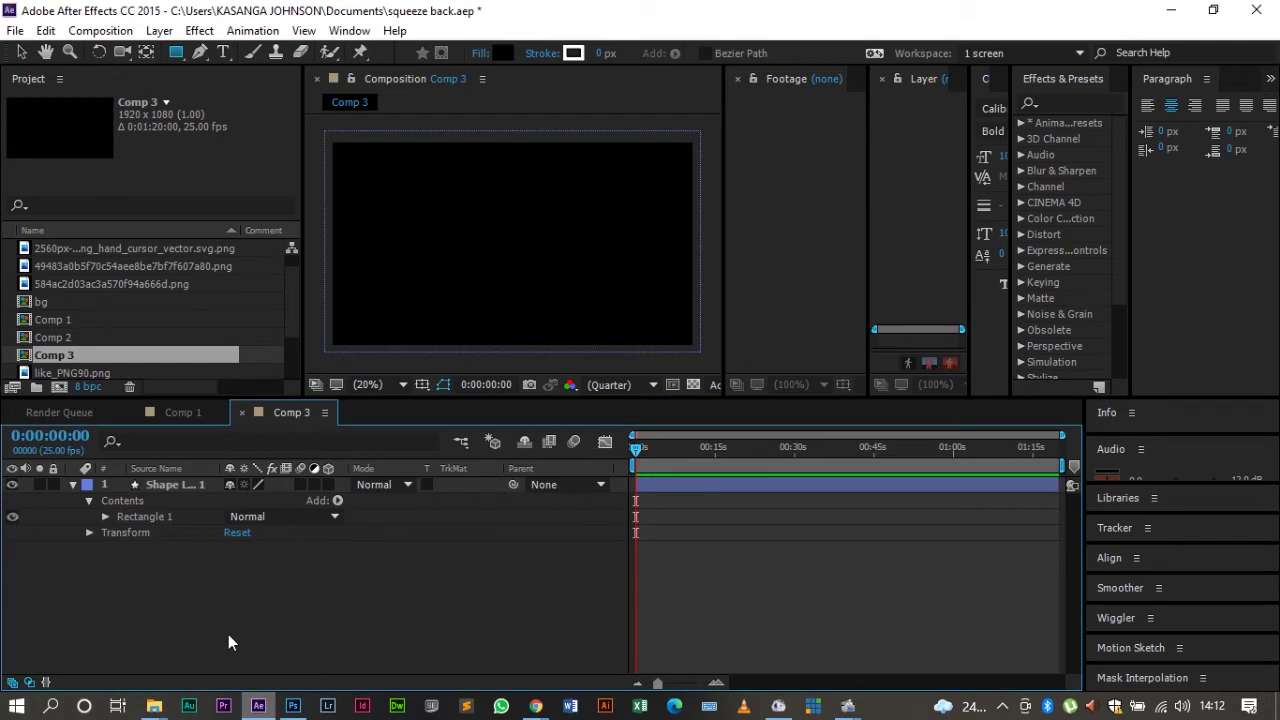
click(225, 52)
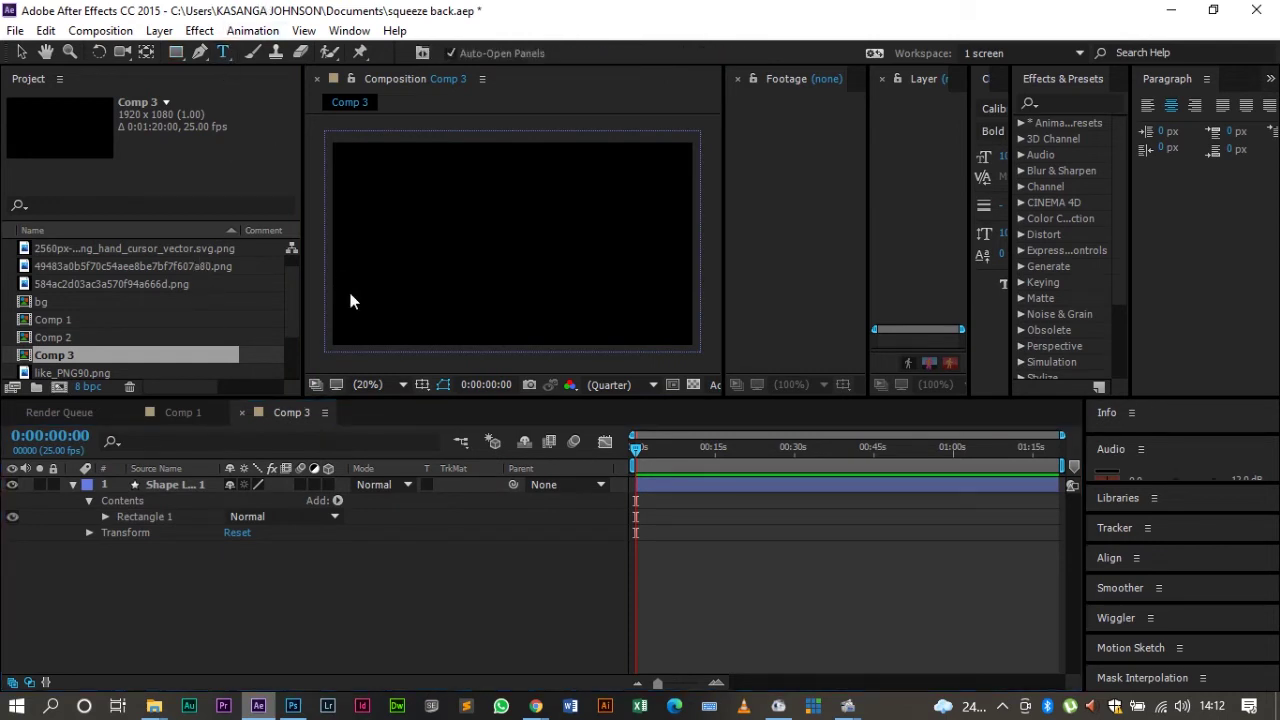
Step: Type 'video here' in Calibri Bold at 260 px and centre it in Comp 3
click(430, 255)
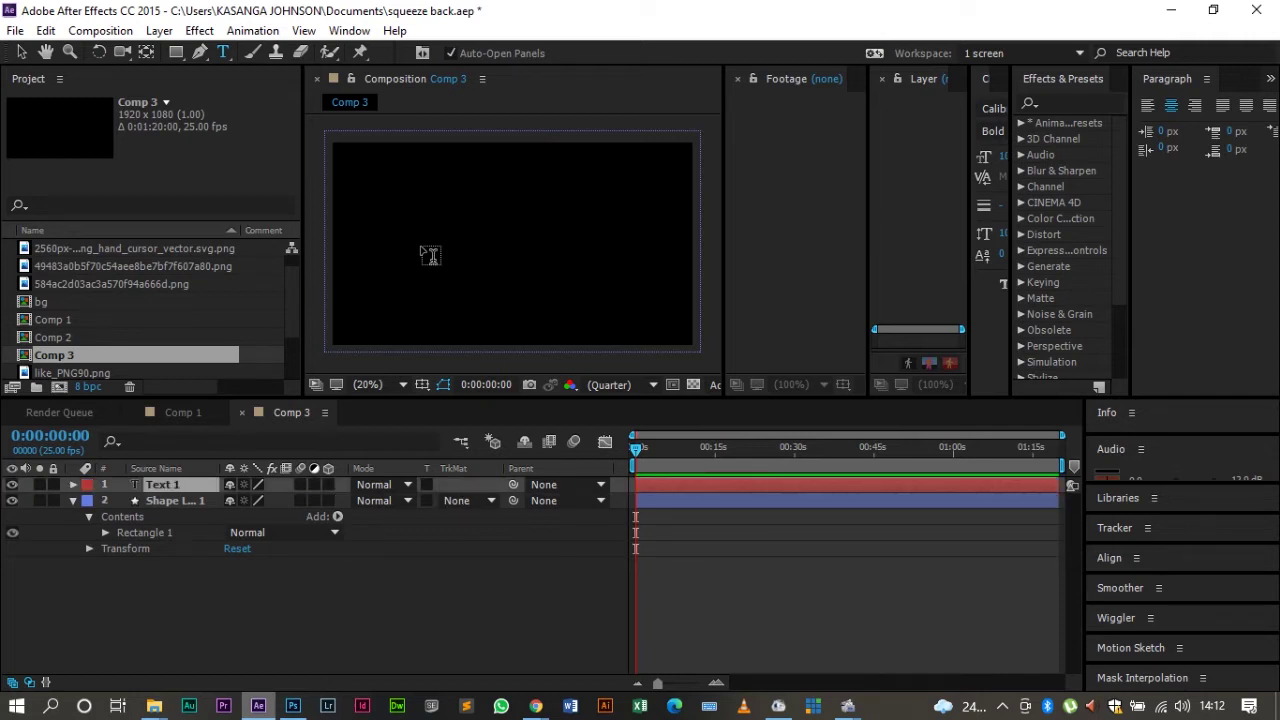
text(video here)
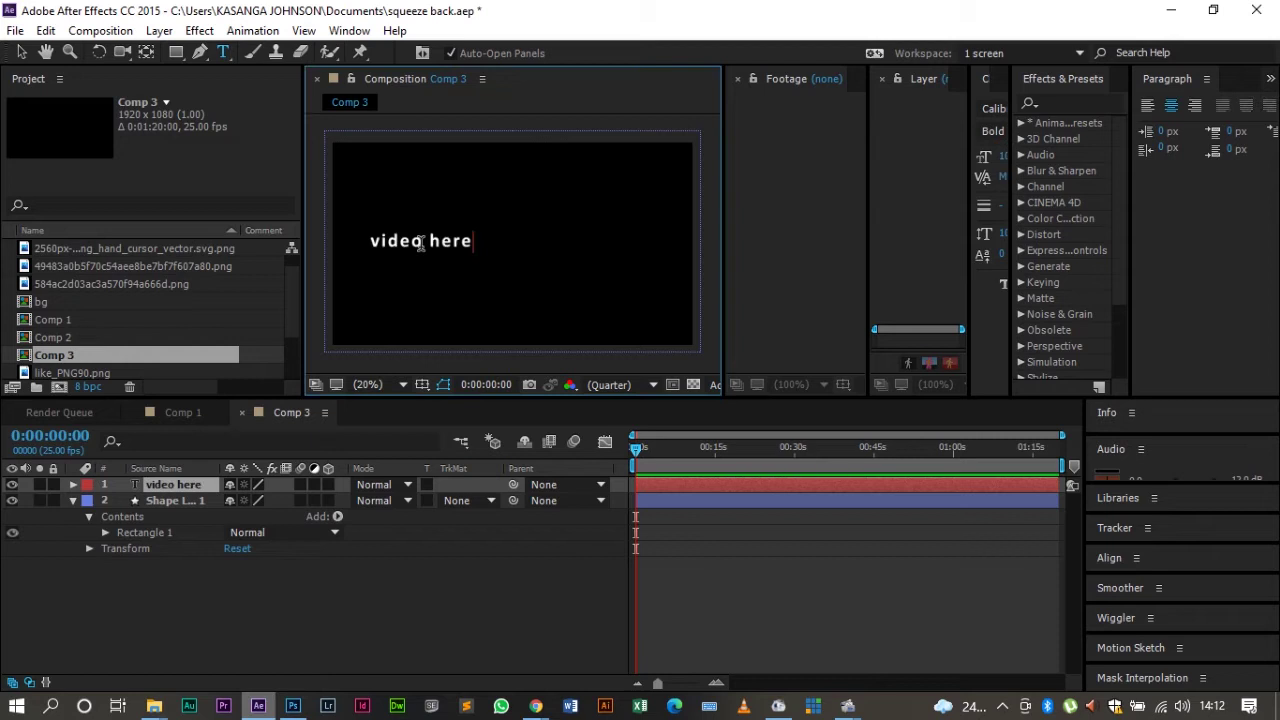
key(ctrl+a)
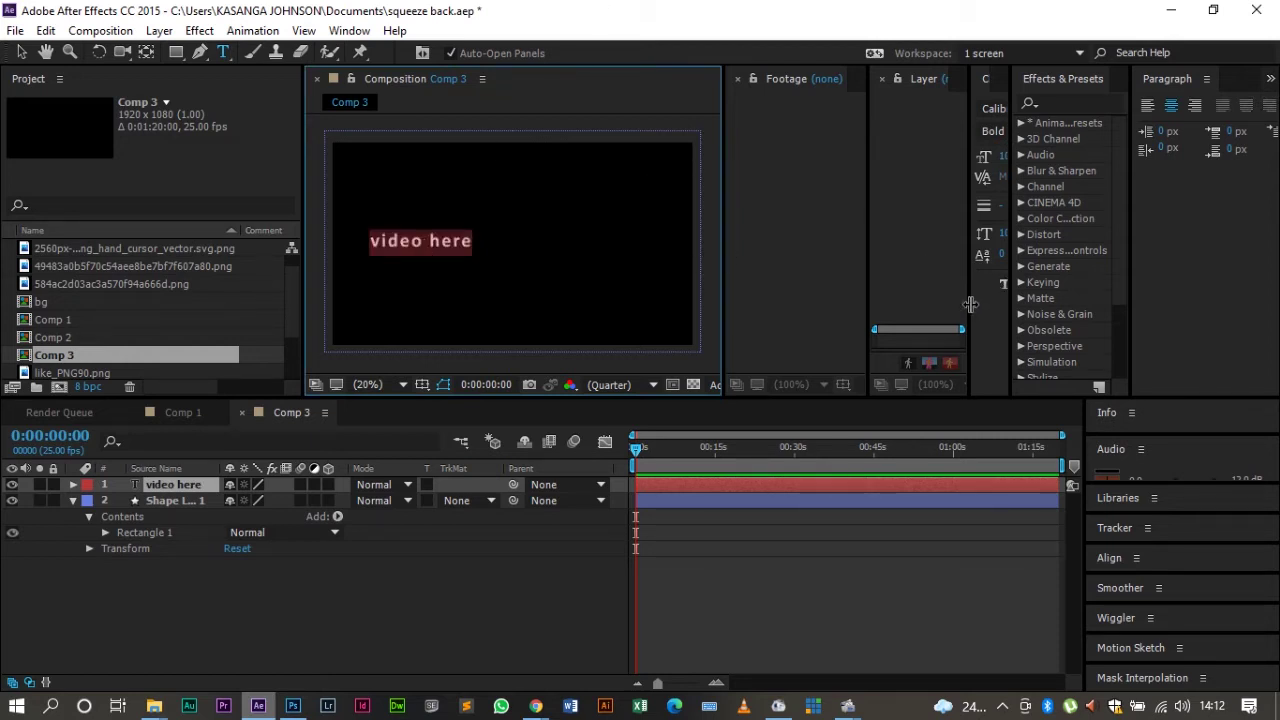
drag(969, 307, 835, 305)
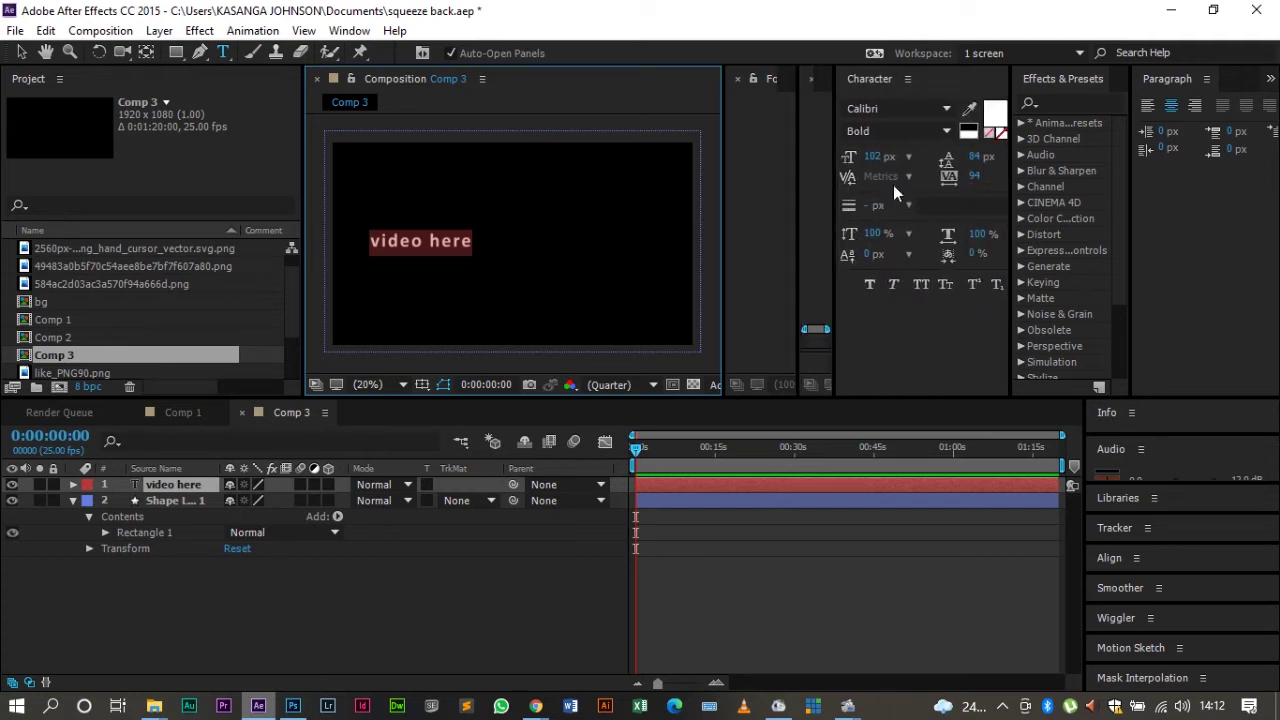
drag(873, 155, 1045, 172)
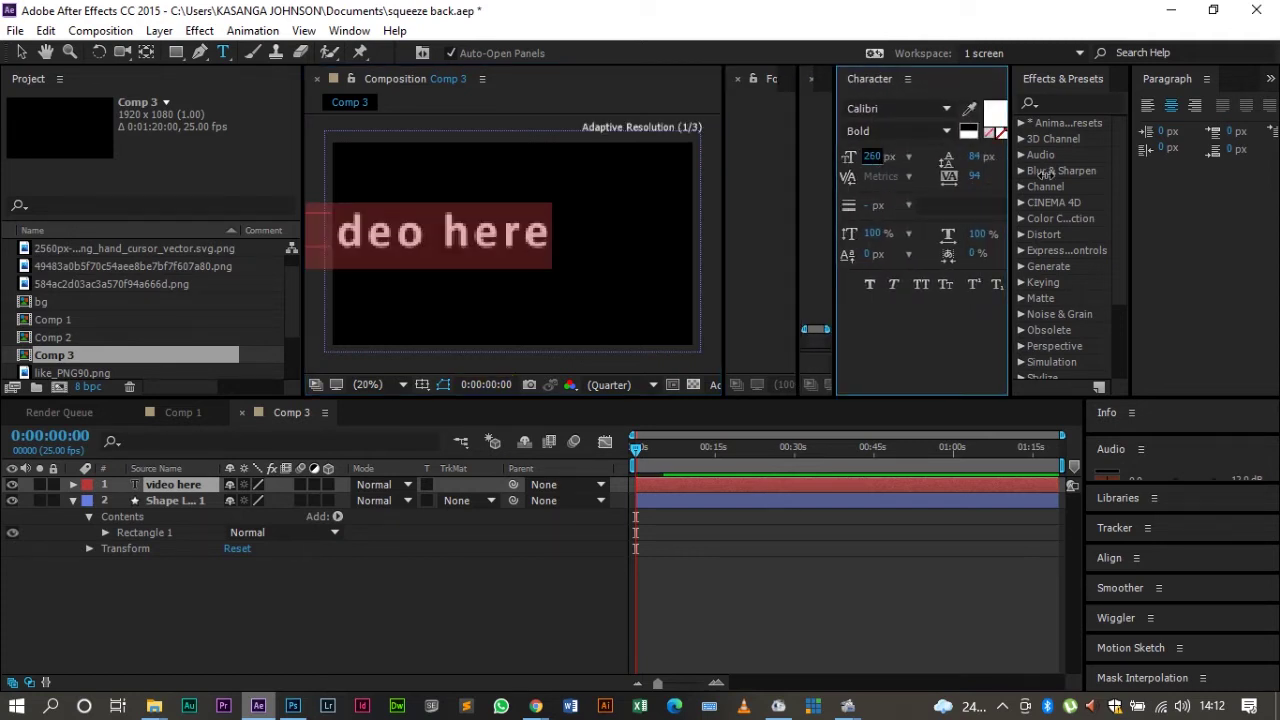
click(19, 53)
drag(447, 236, 540, 242)
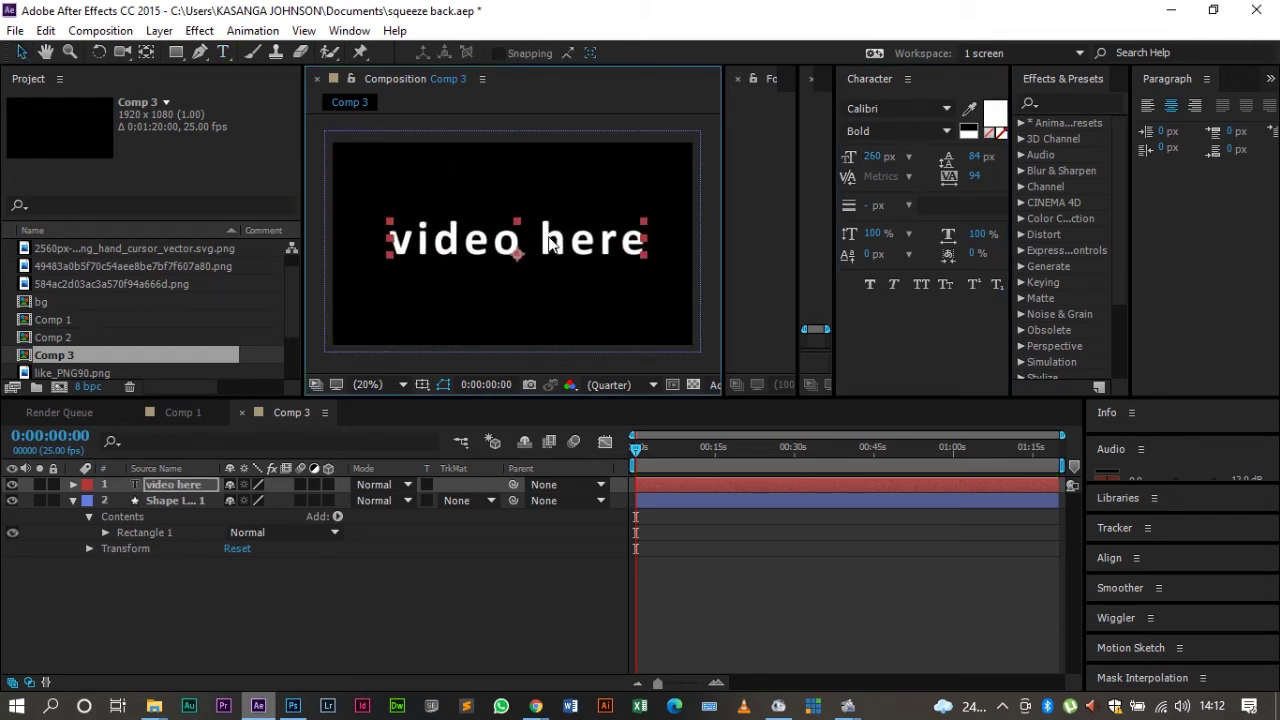
click(365, 593)
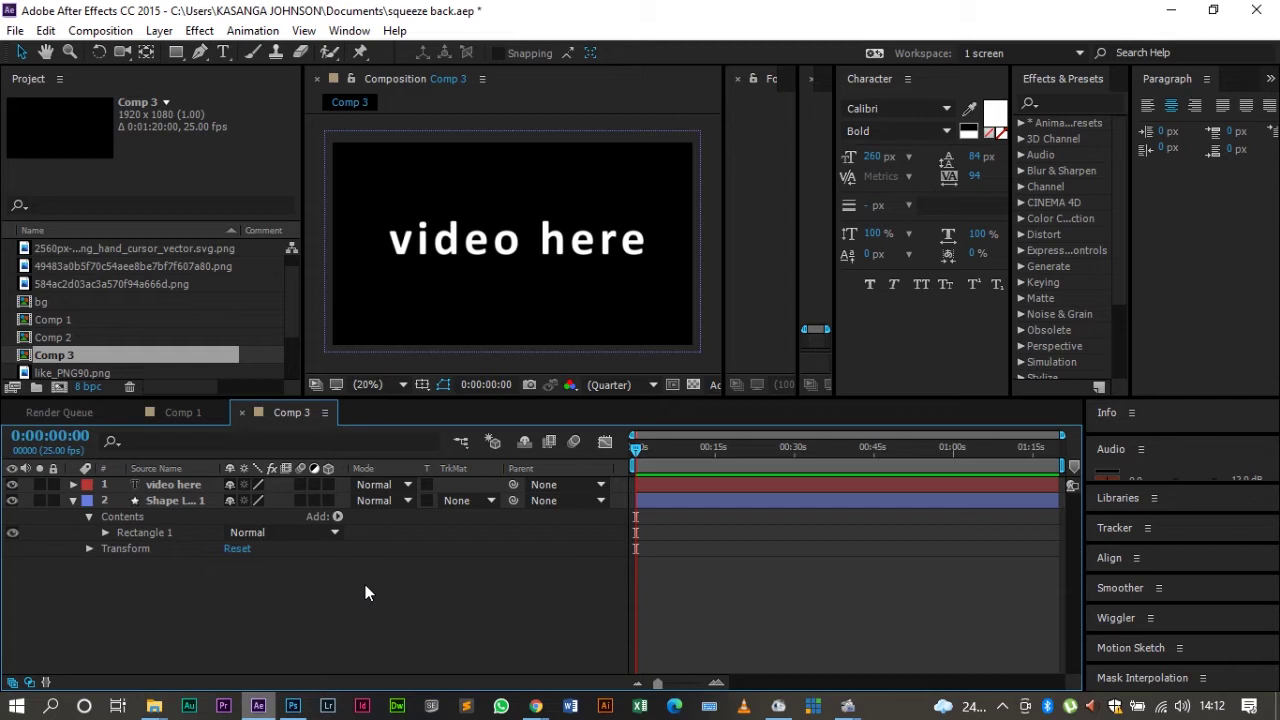
Step: Add Comp 3 as a layer above bg in Comp 1 and set its Scale to 75%
click(179, 411)
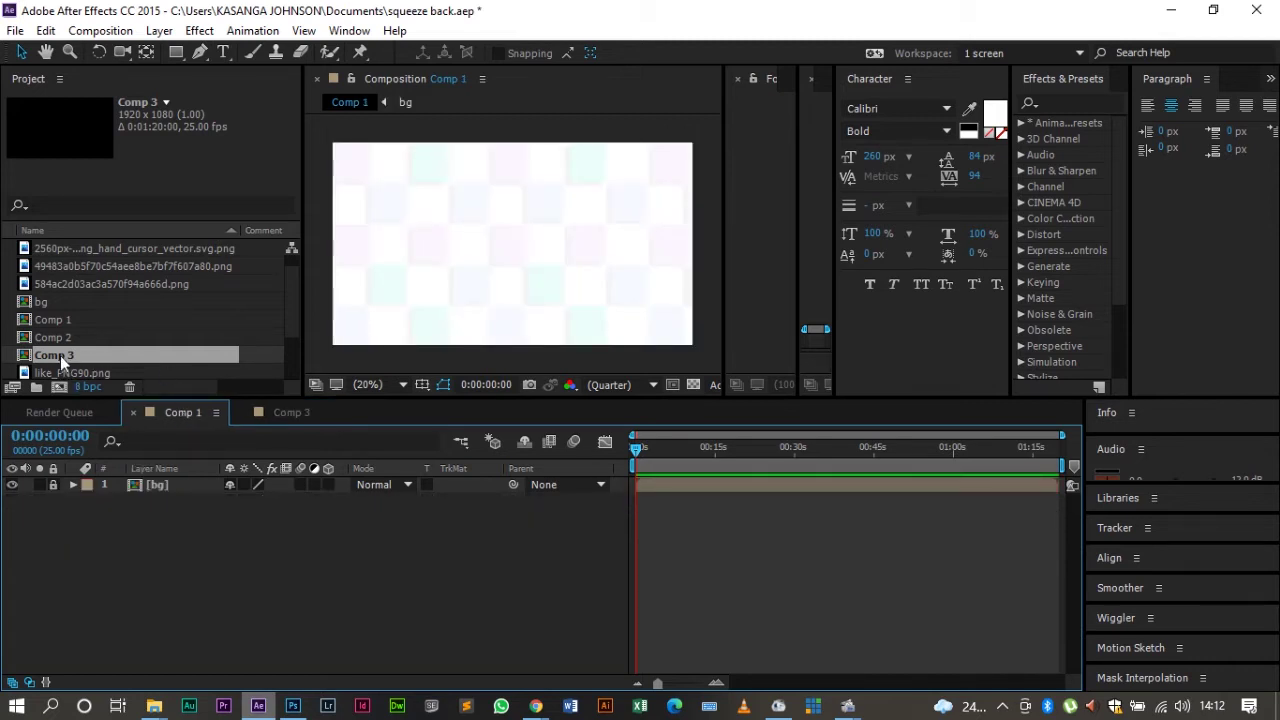
drag(60, 355, 101, 477)
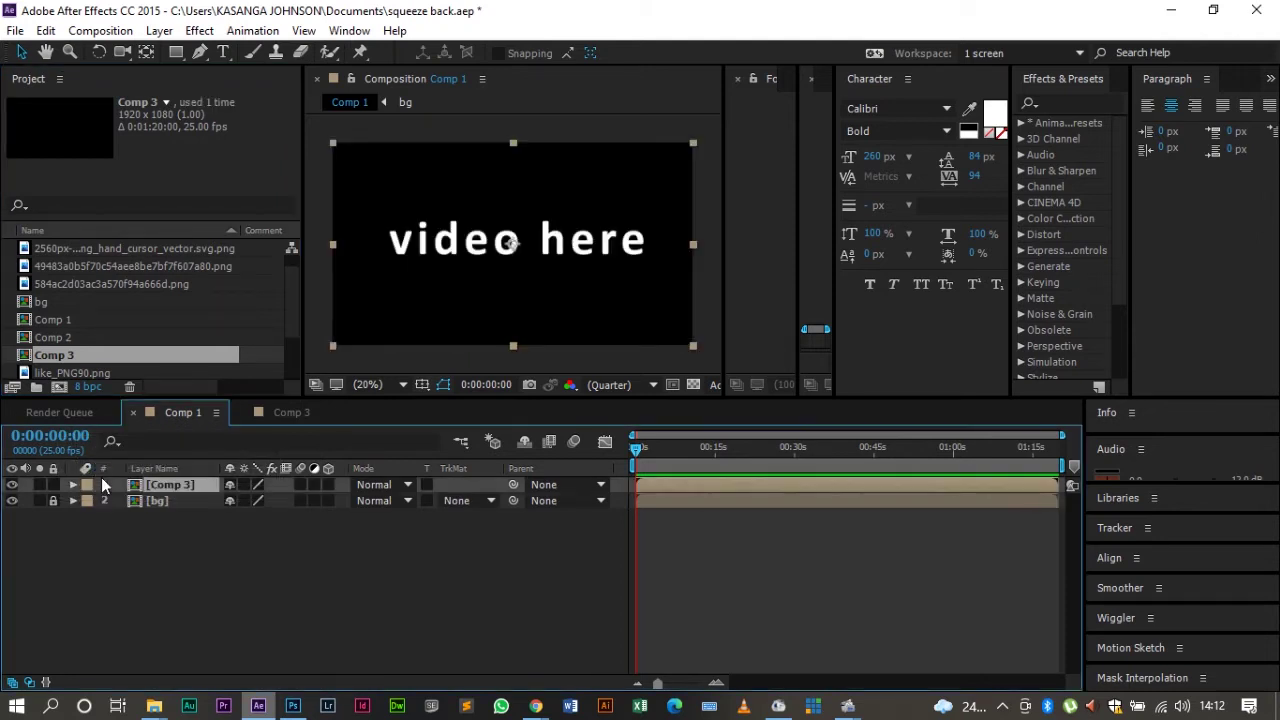
key(s)
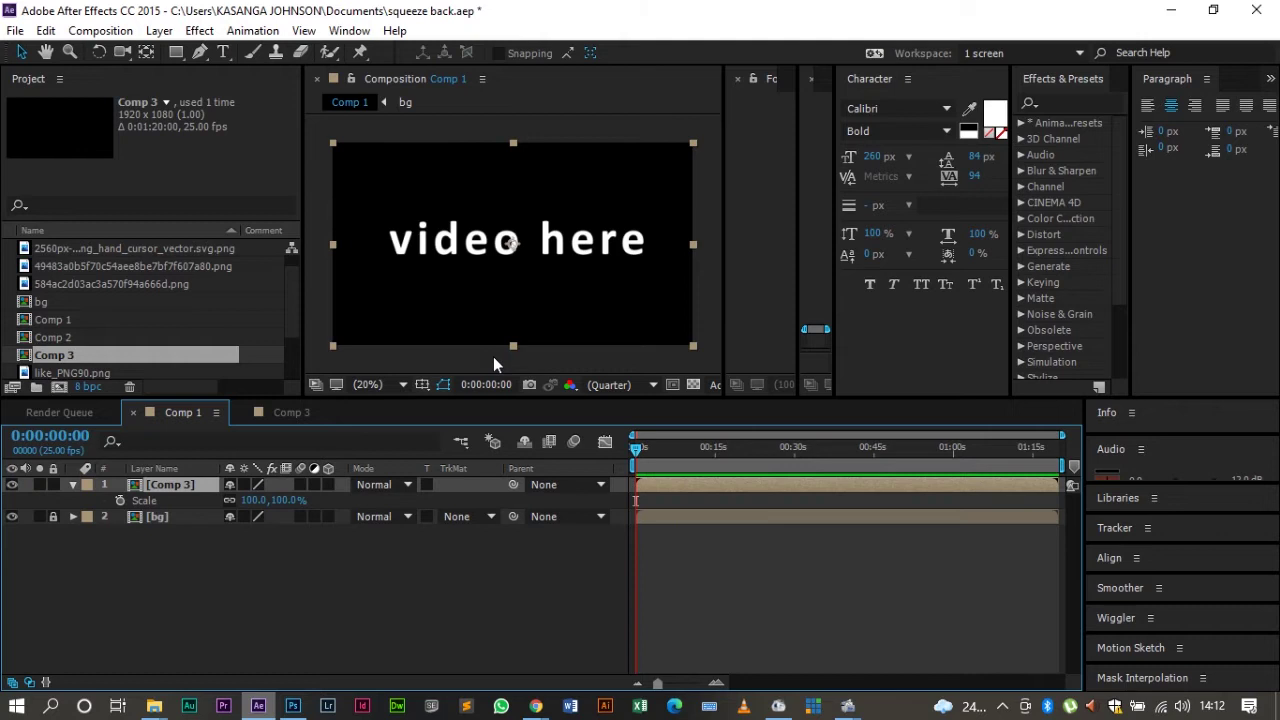
drag(282, 500, 256, 500)
click(280, 500)
click(274, 499)
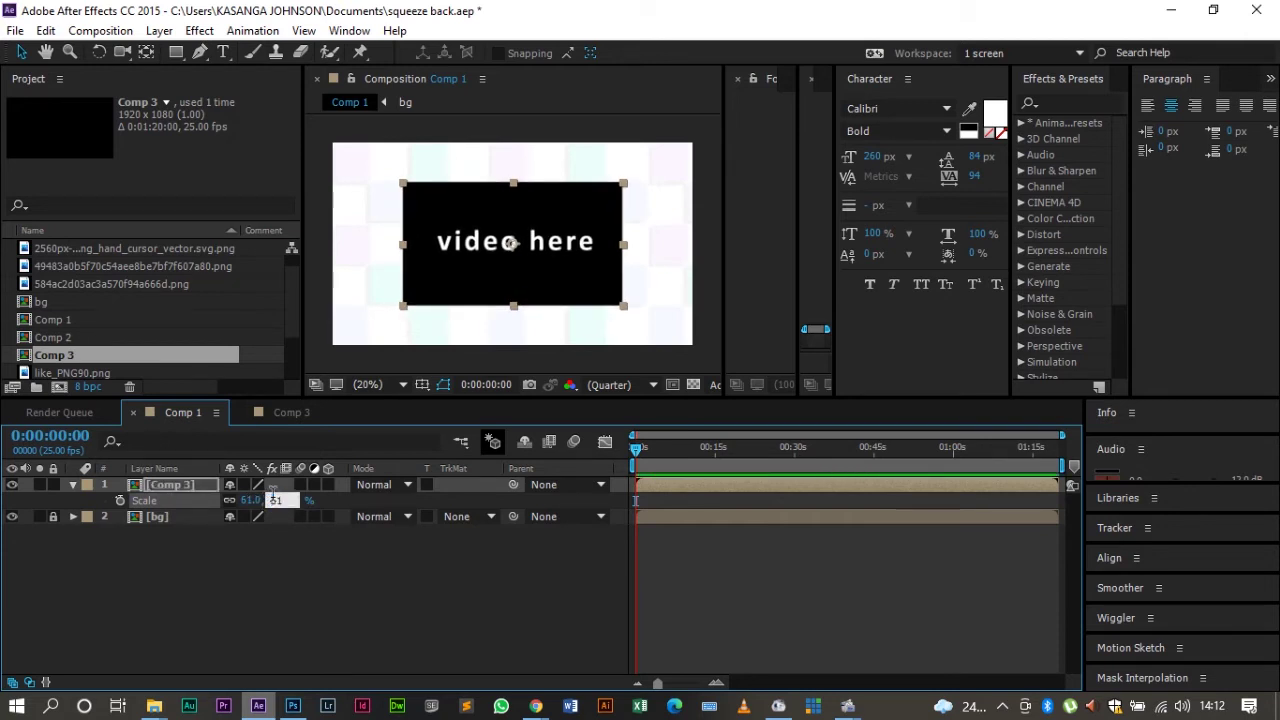
double_click(274, 499)
text(75)
key(Return)
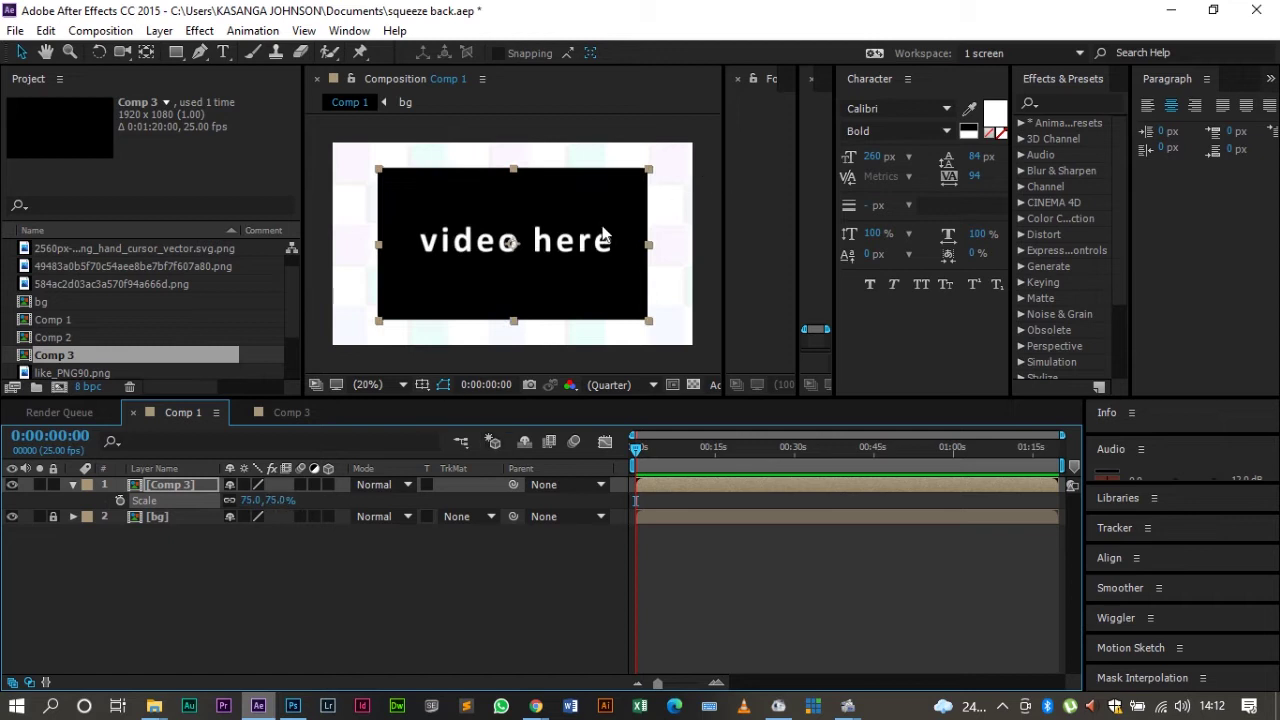
Step: Move the Comp 3 layer to the top-right corner of Comp 1's frame
drag(538, 269, 586, 249)
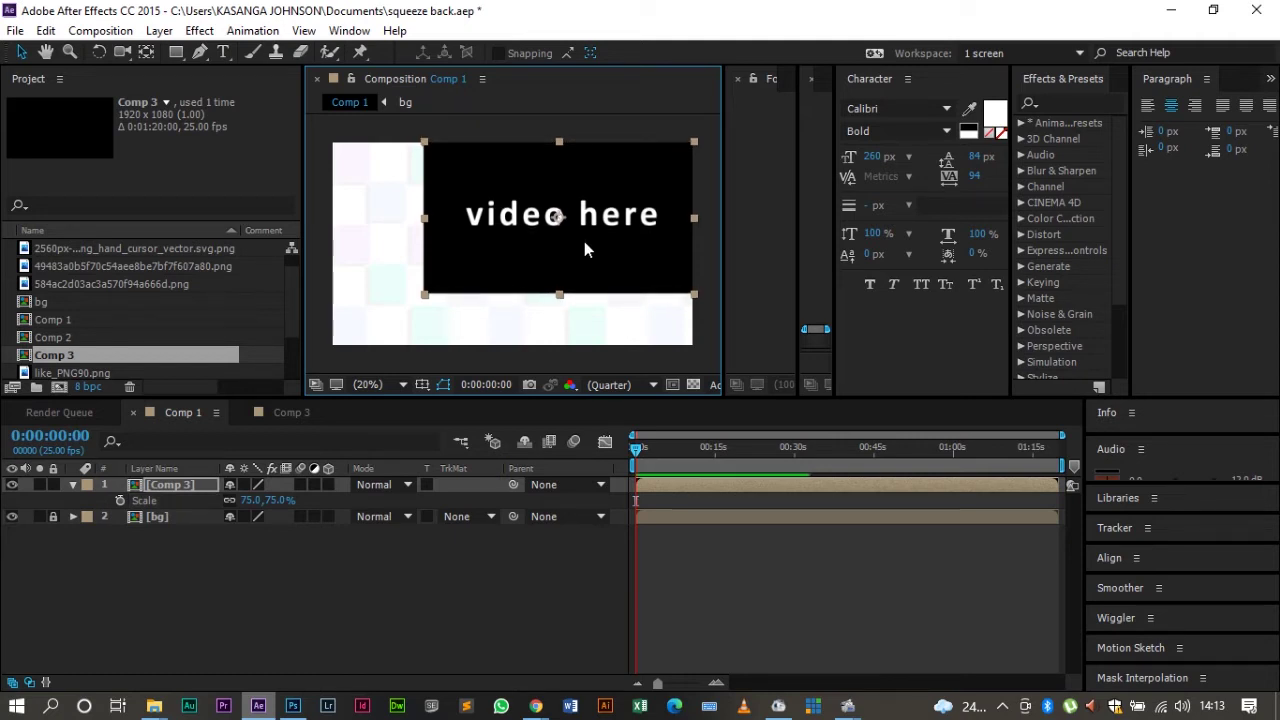
click(410, 576)
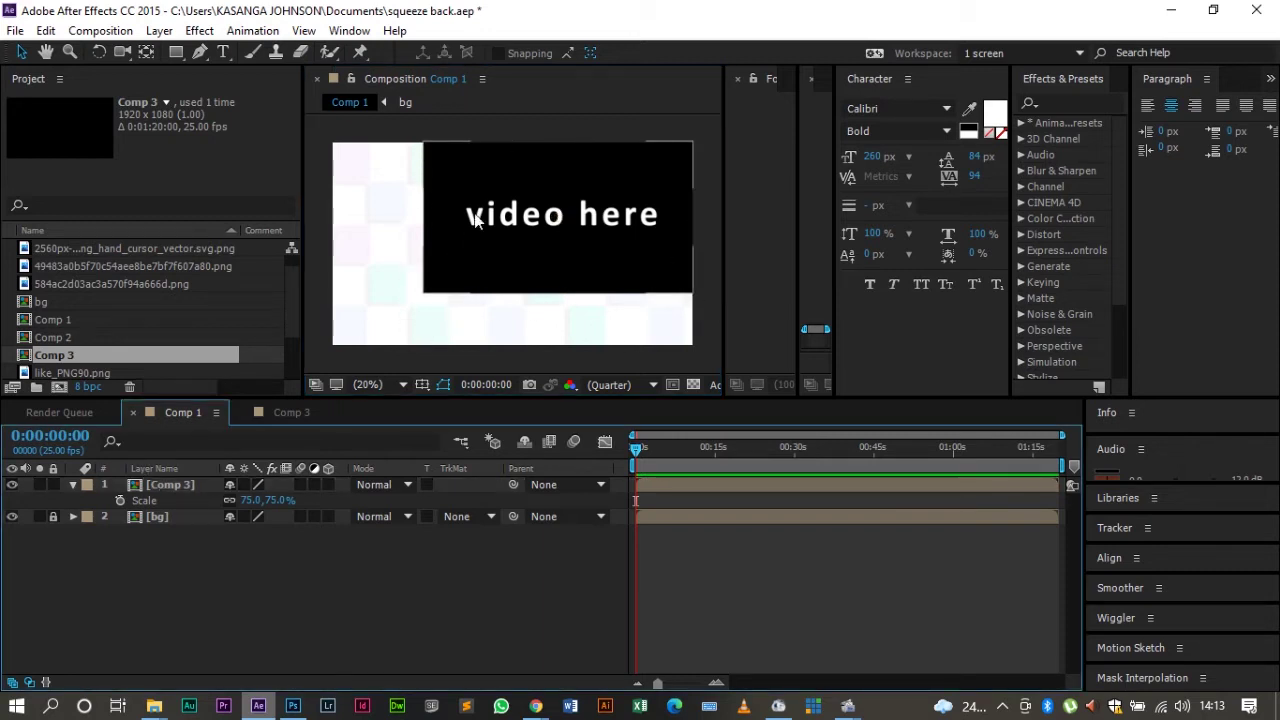
click(524, 441)
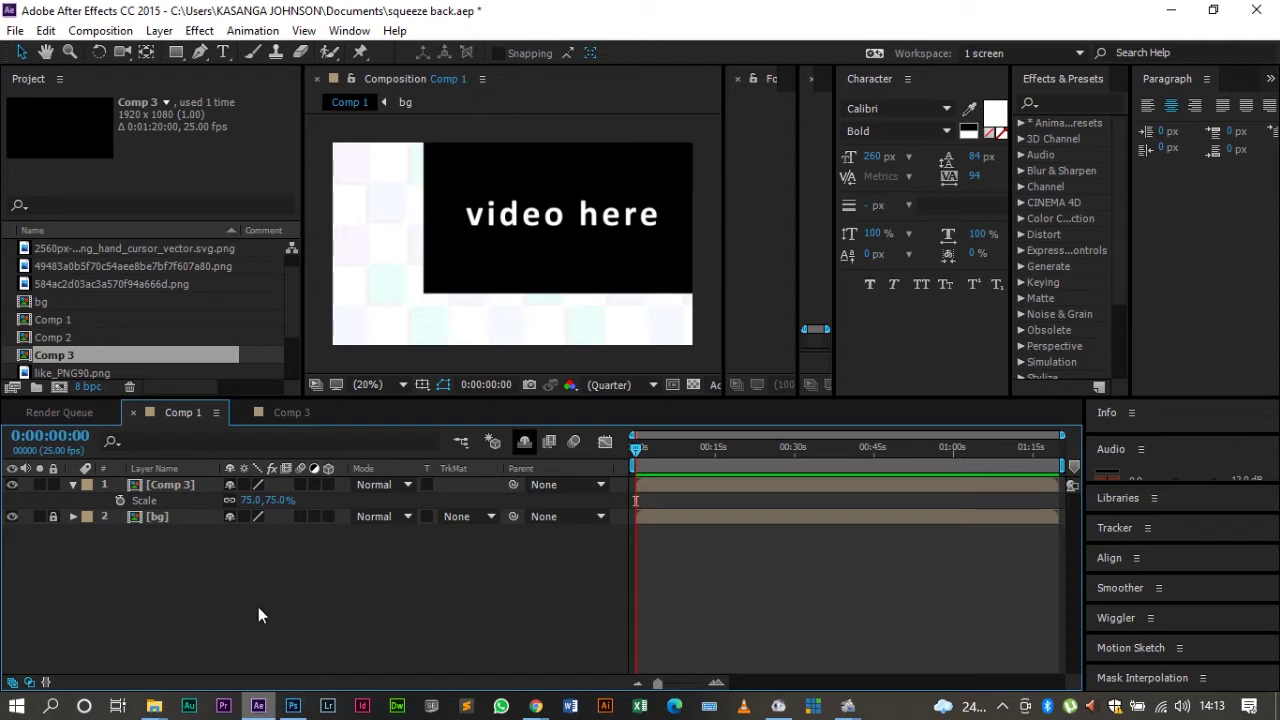
scroll(122, 266, up, 1)
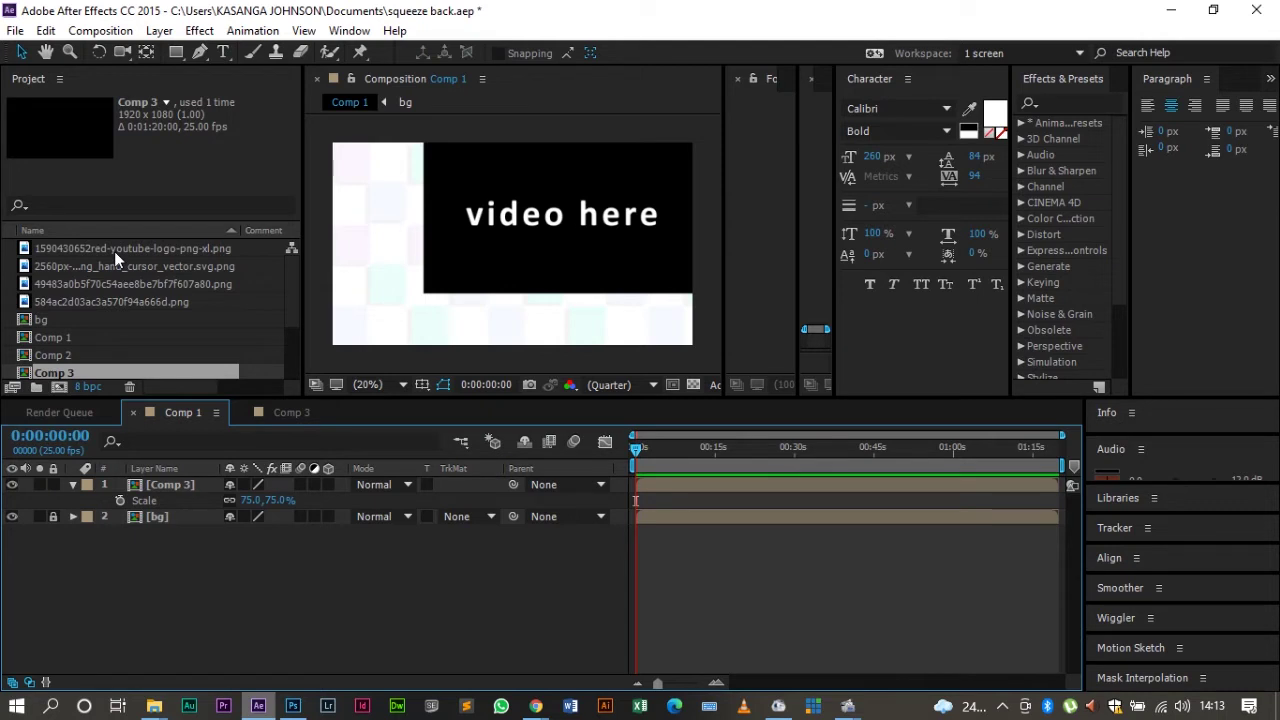
click(114, 251)
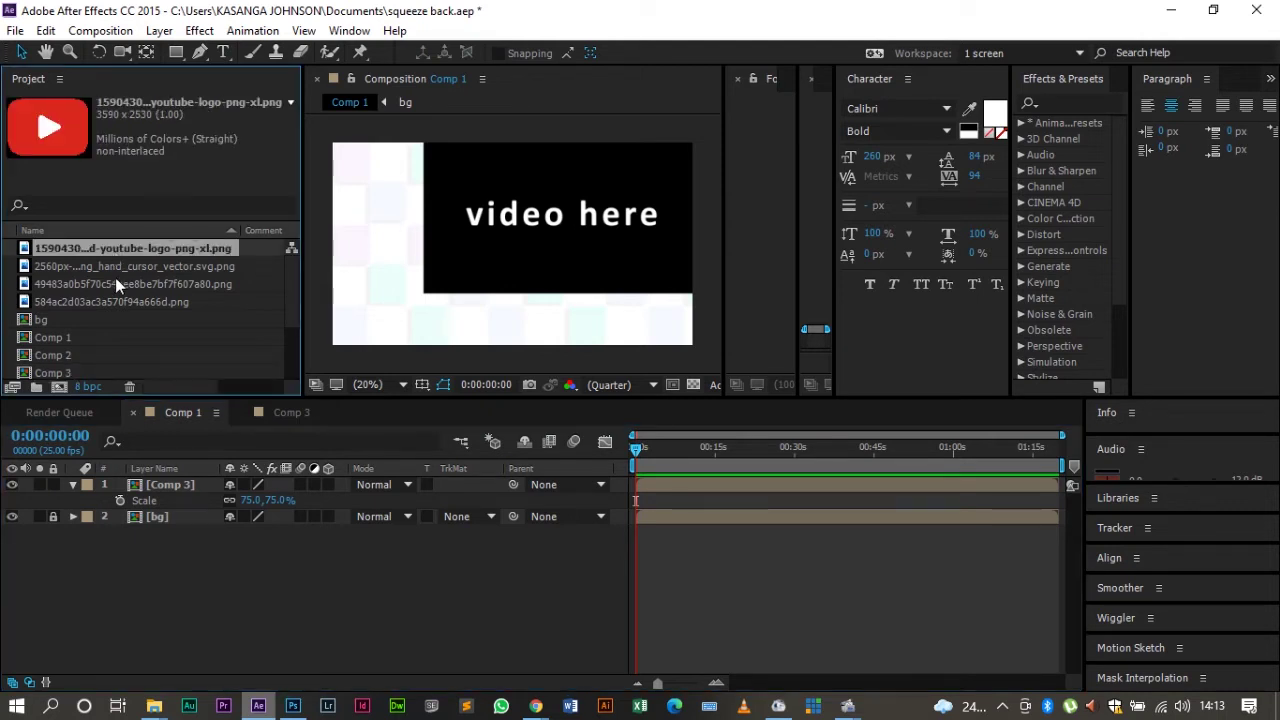
click(132, 268)
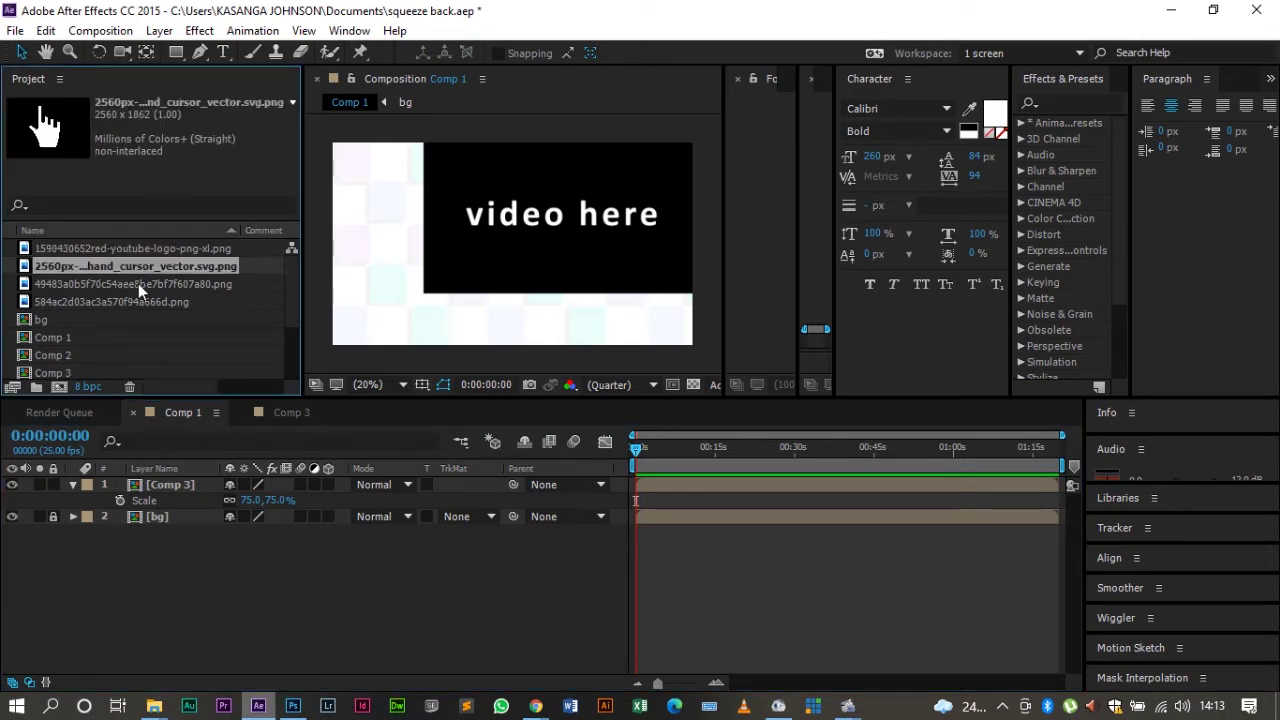
click(138, 284)
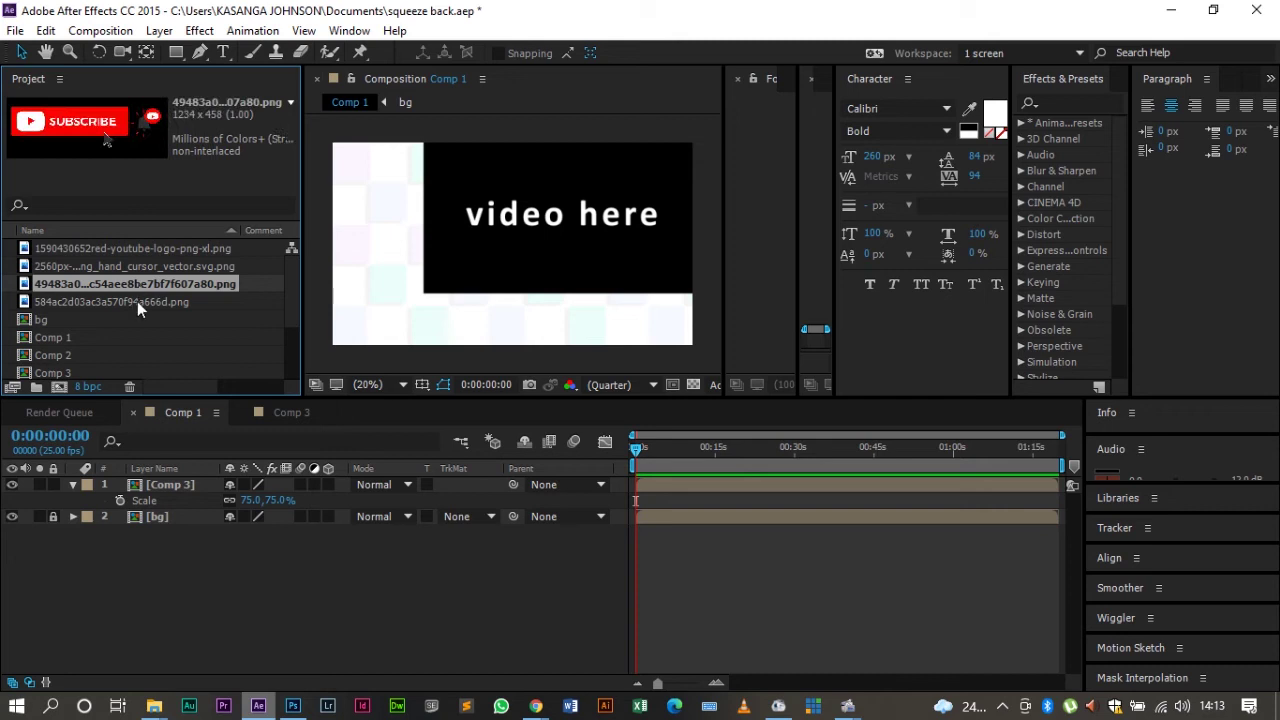
click(137, 301)
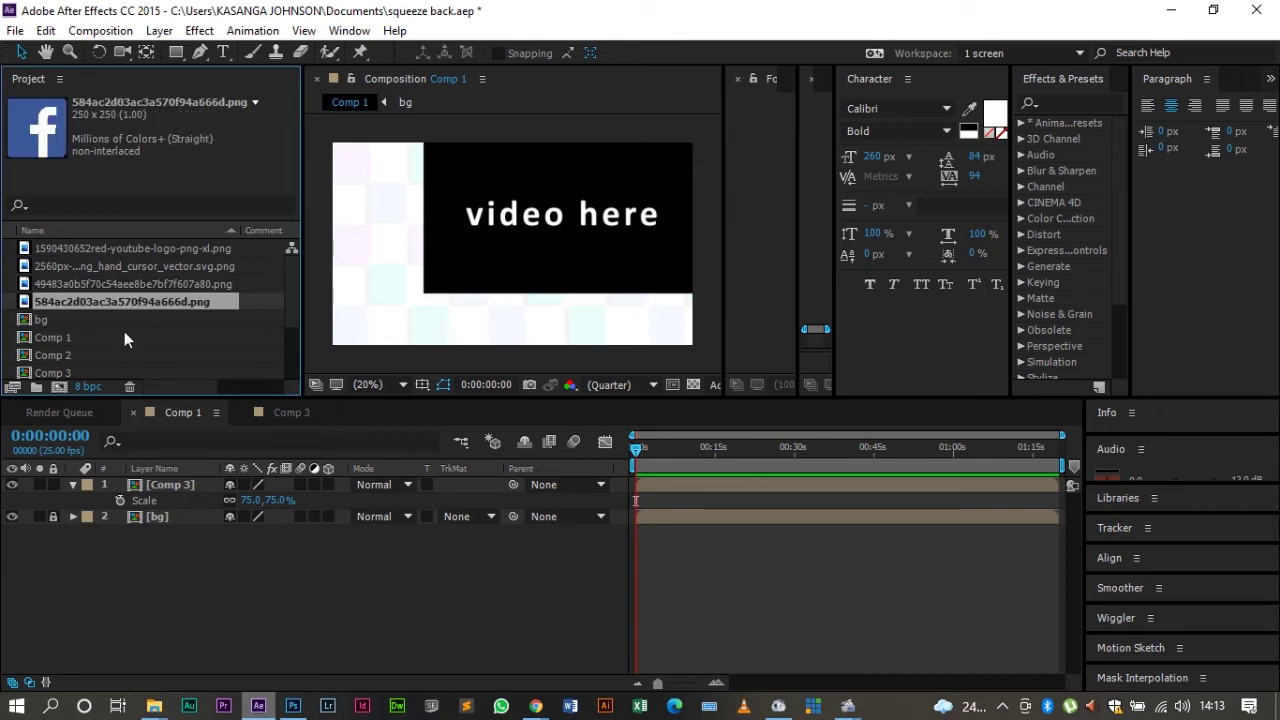
scroll(77, 323, down, 3)
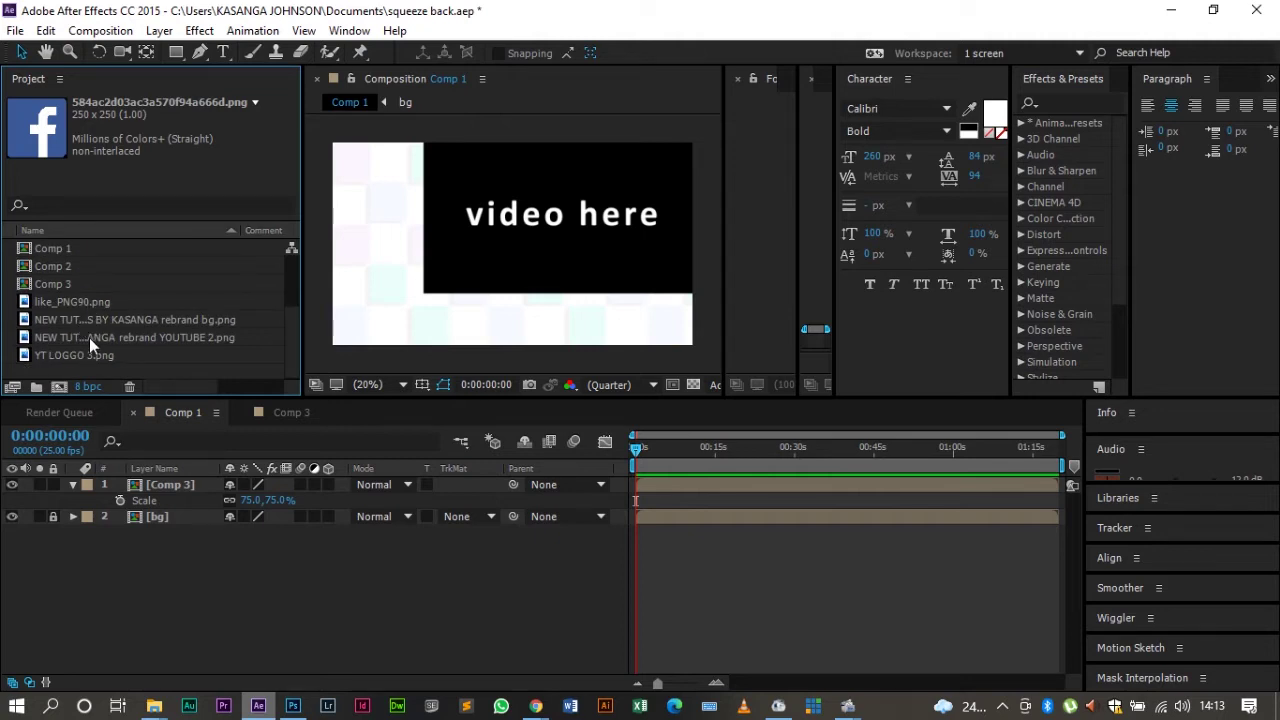
click(83, 355)
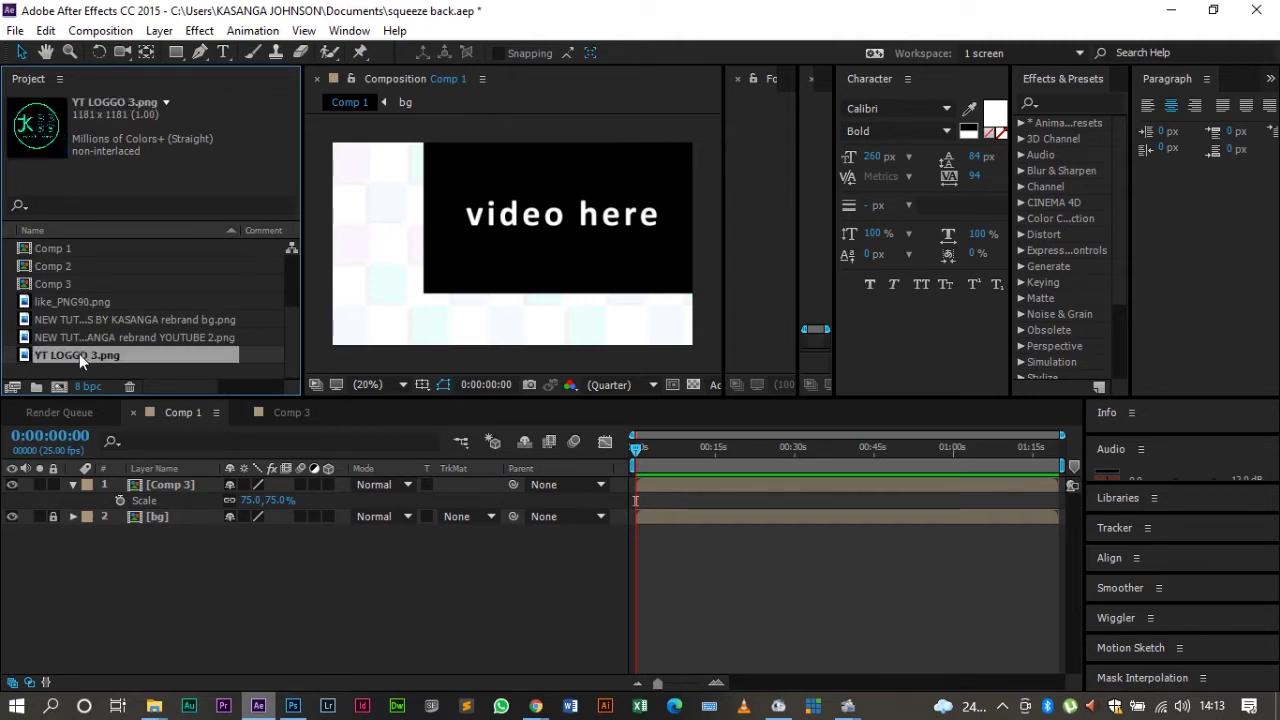
drag(79, 354, 380, 209)
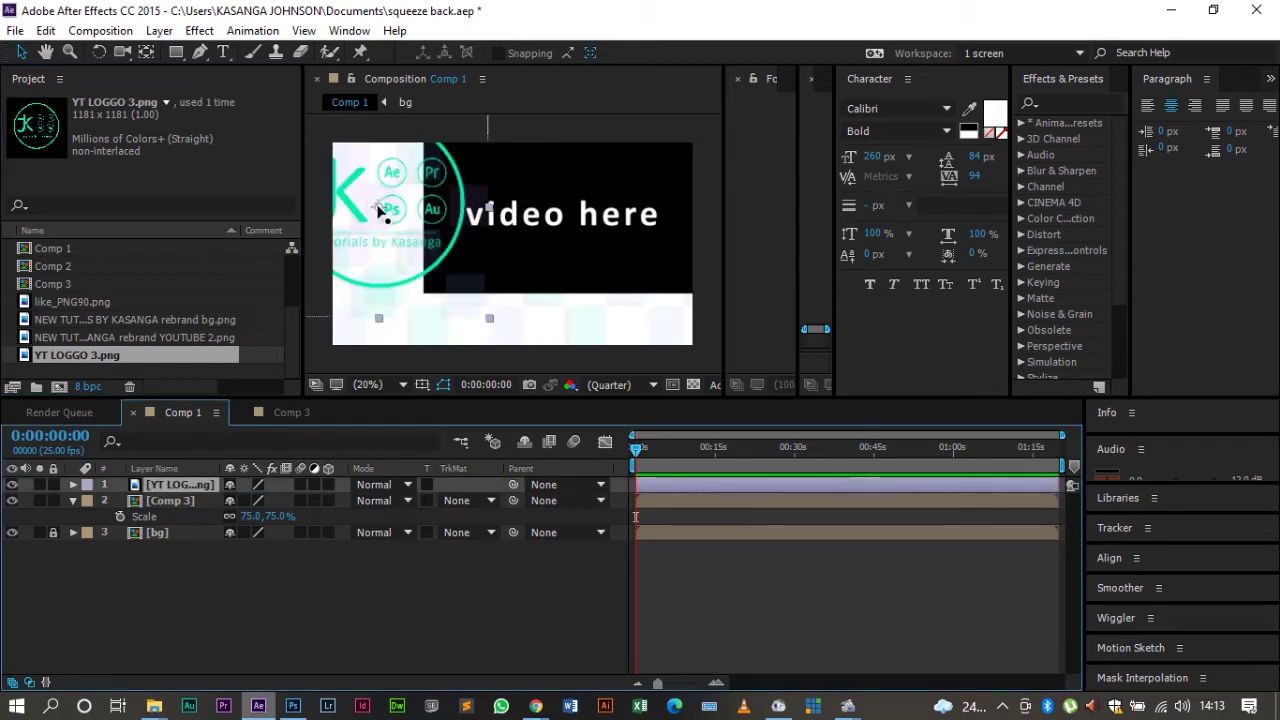
Step: Scale the YT LOGGO 3.png logo to 37% and place it in the upper-left corner
key(s)
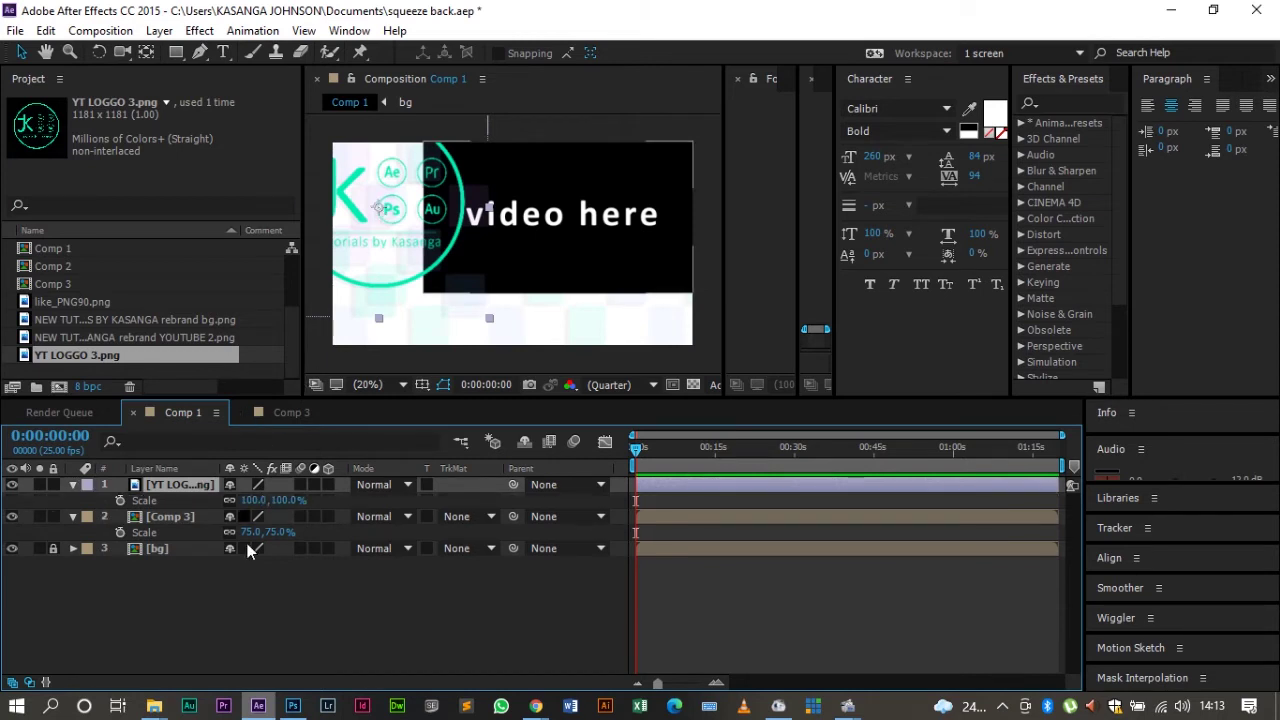
drag(285, 500, 213, 486)
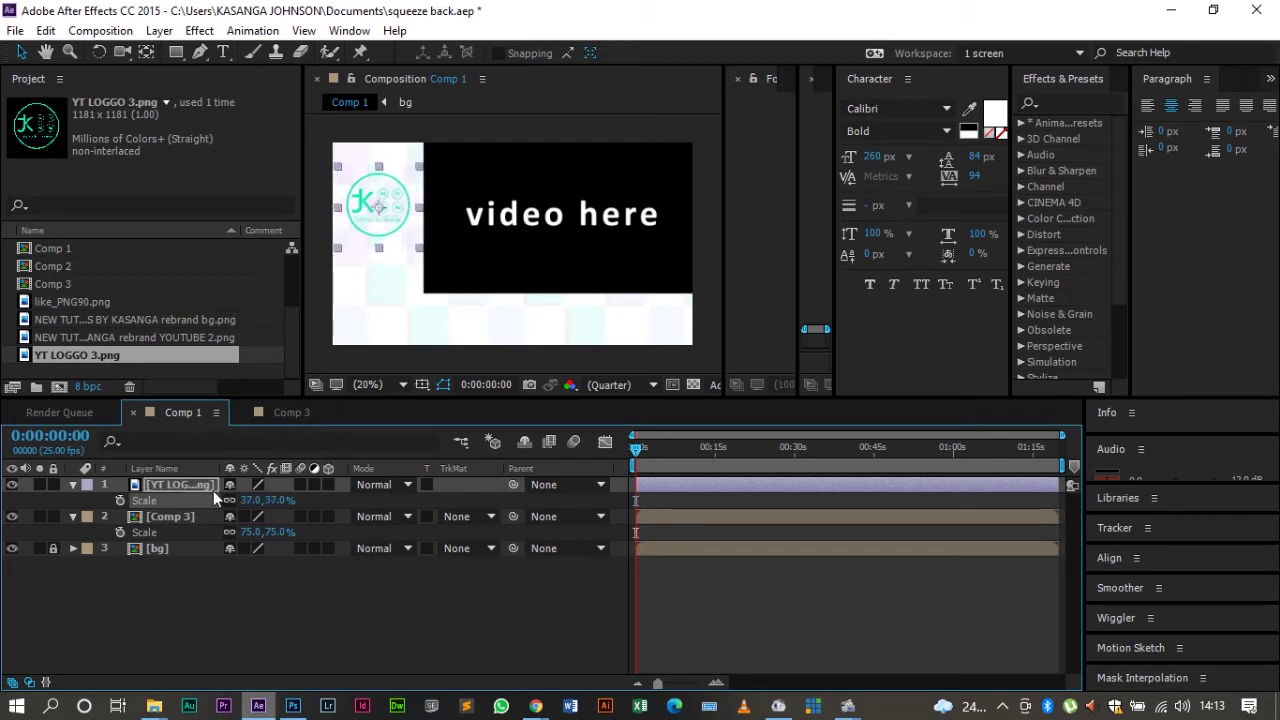
click(397, 200)
drag(395, 197, 398, 198)
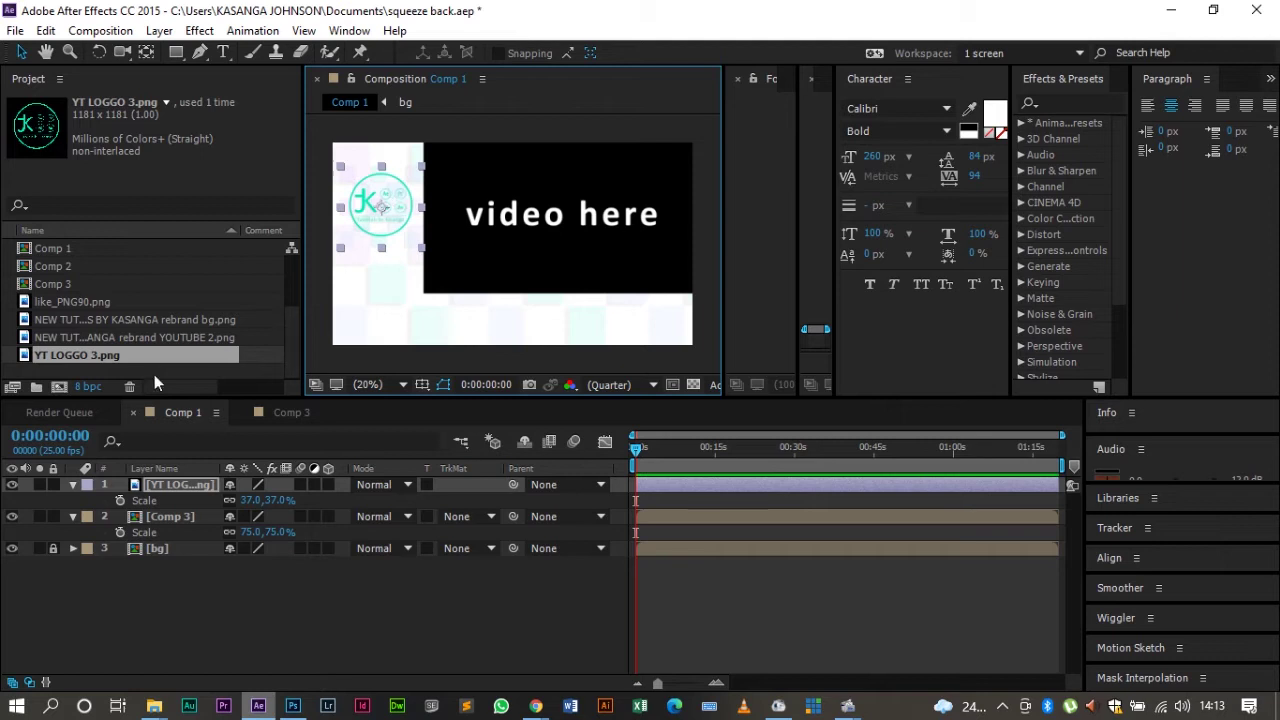
Step: Preview the imported images, ending on the like_PNG90.png thumbs-up image
click(103, 337)
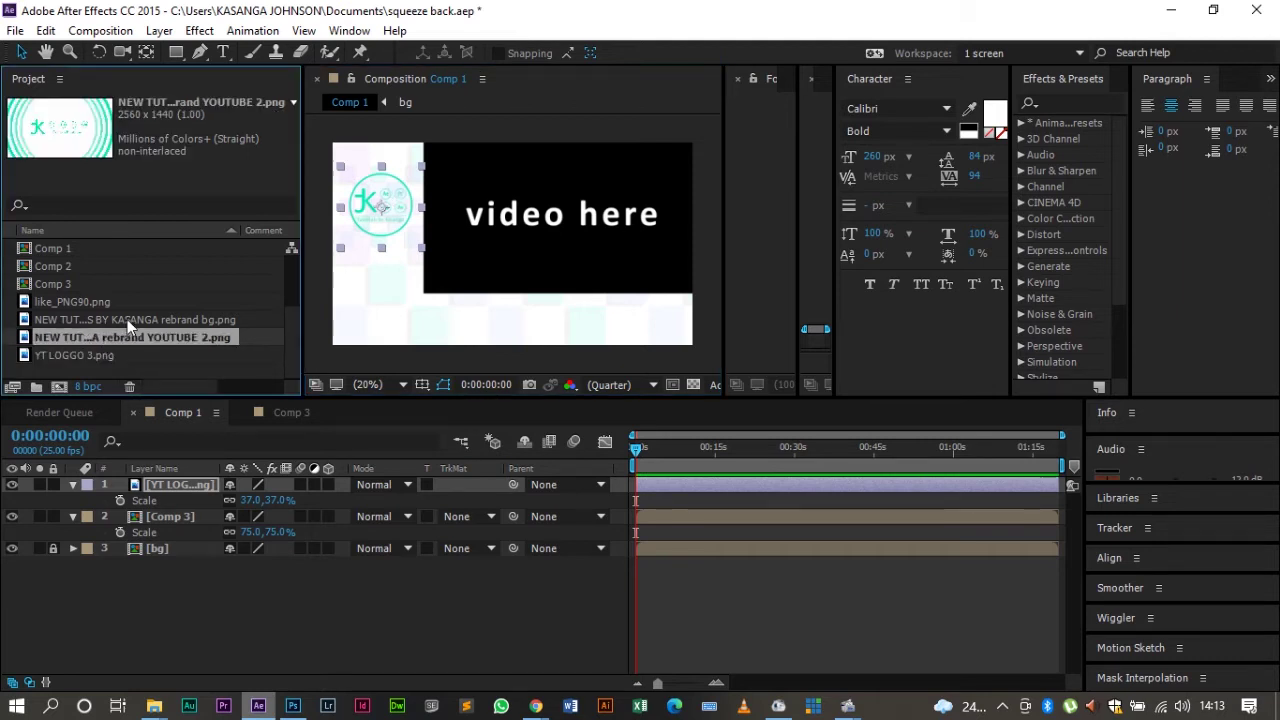
click(127, 319)
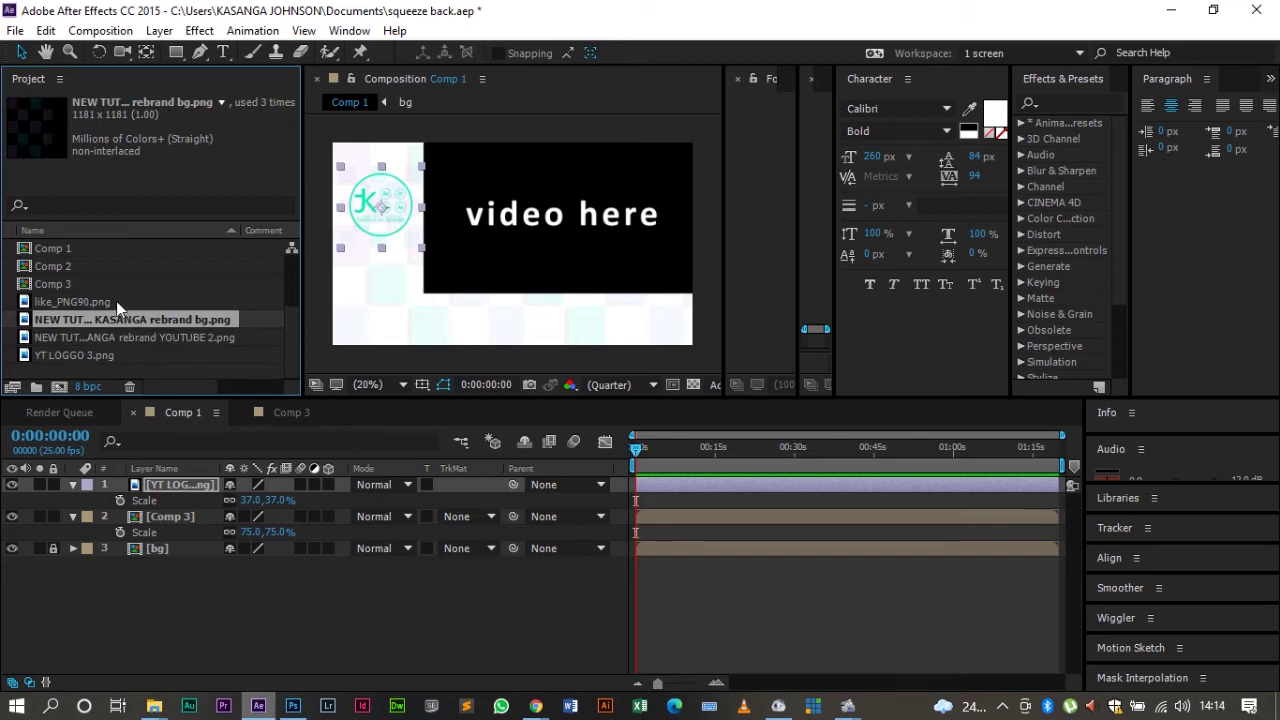
click(100, 302)
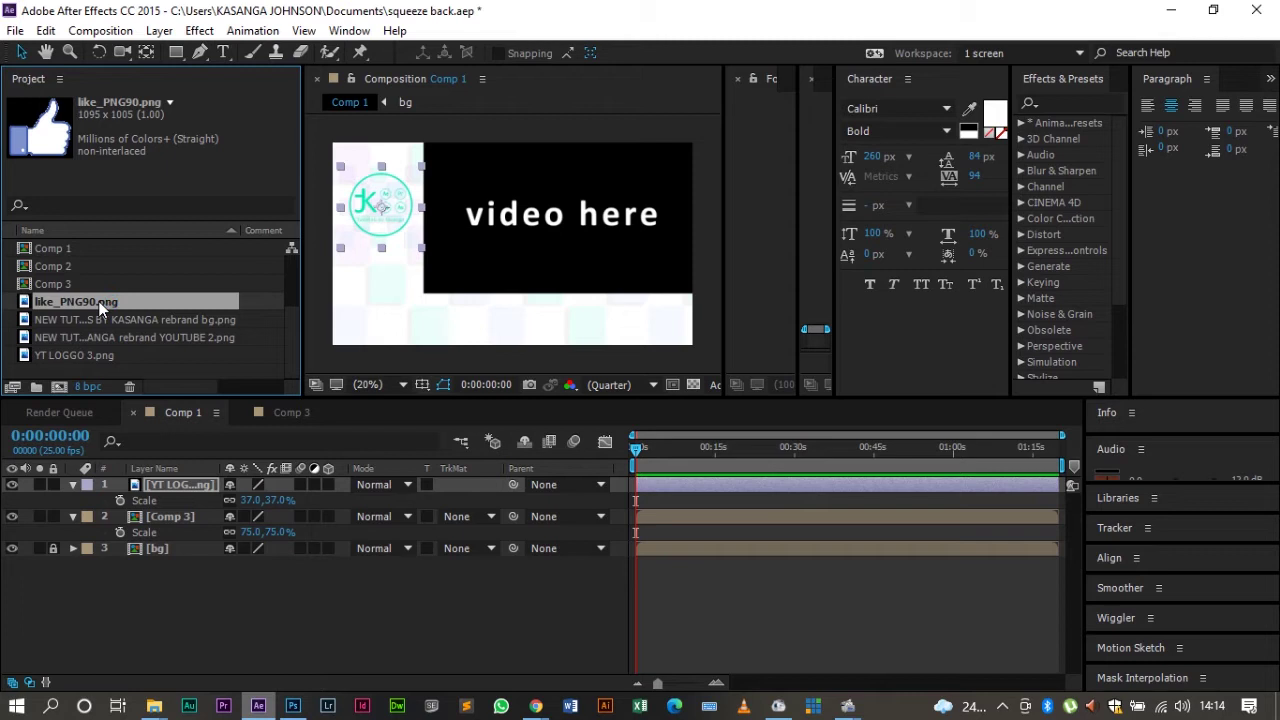
Step: Add like_PNG90.png to Comp 1 at 13% scale in the lower-right corner
drag(100, 308, 655, 323)
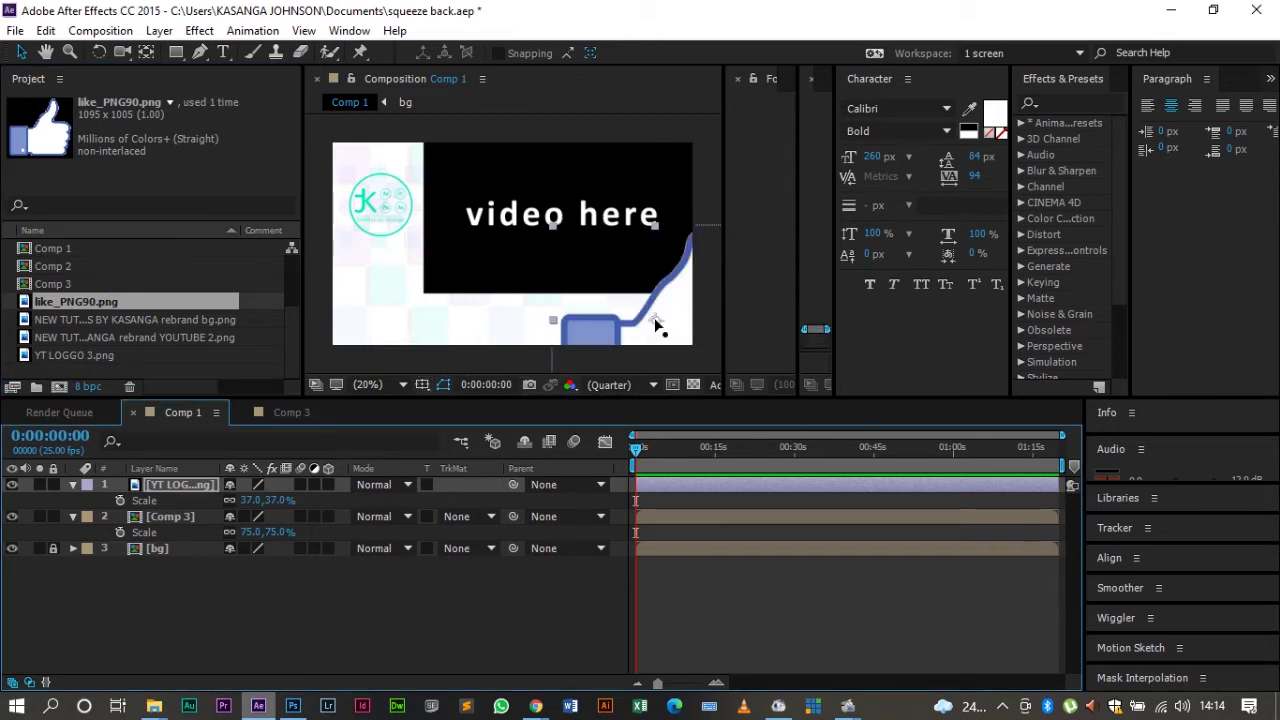
key(s)
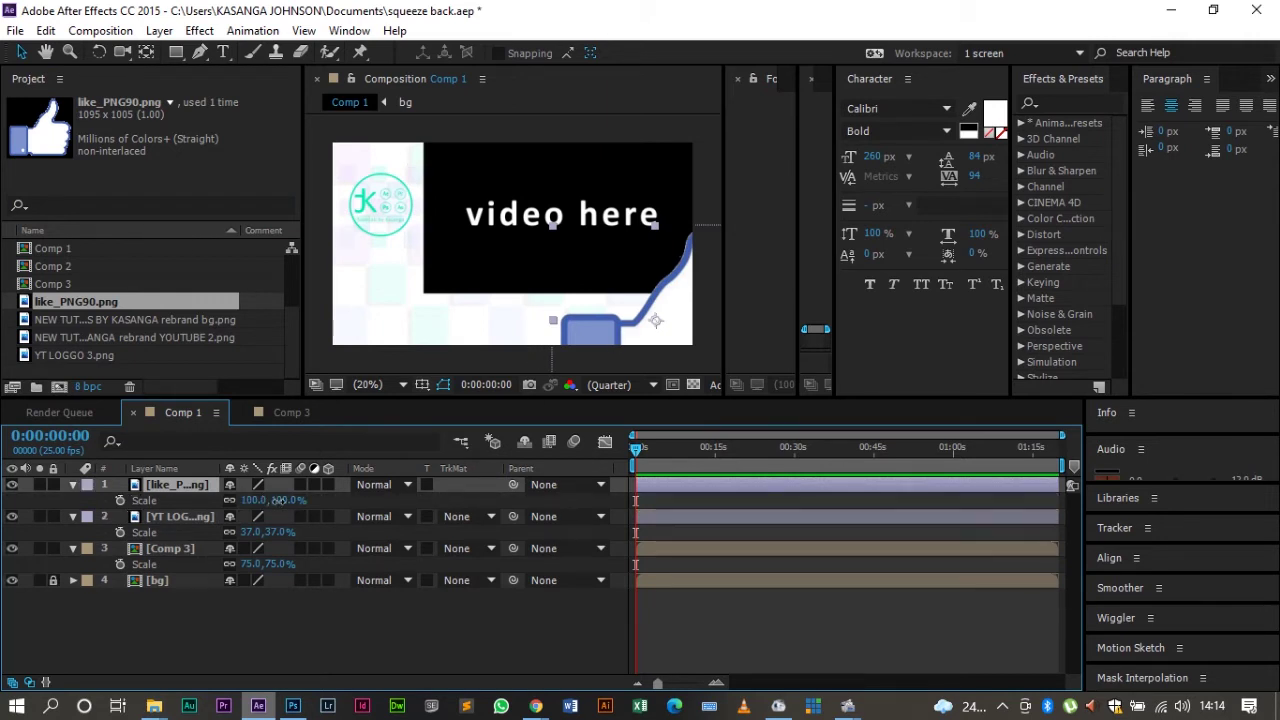
drag(270, 500, 167, 468)
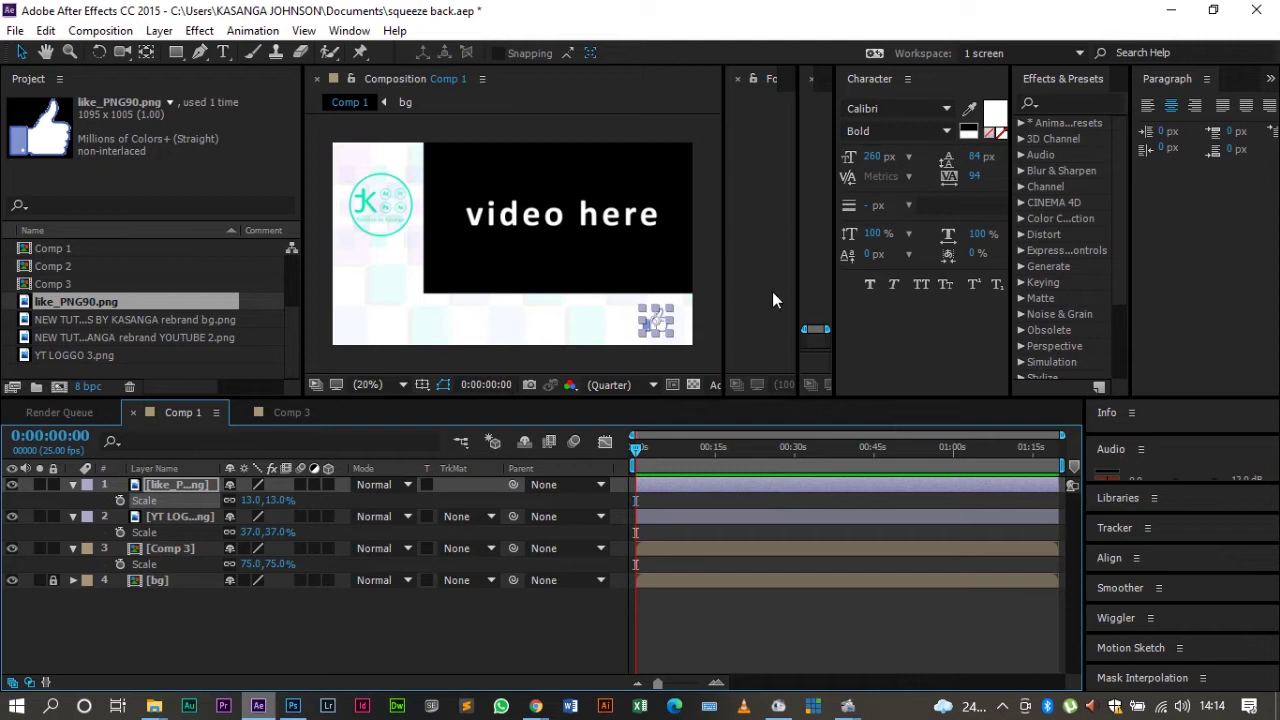
drag(724, 283, 935, 249)
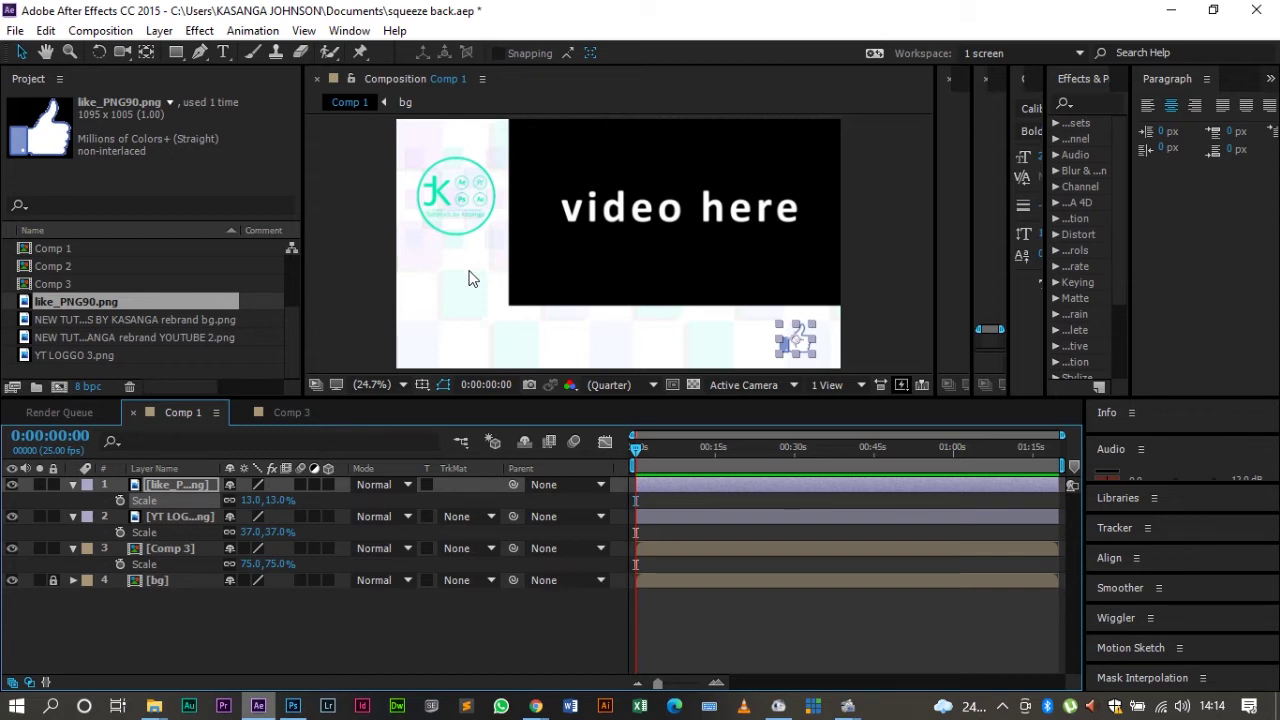
click(364, 385)
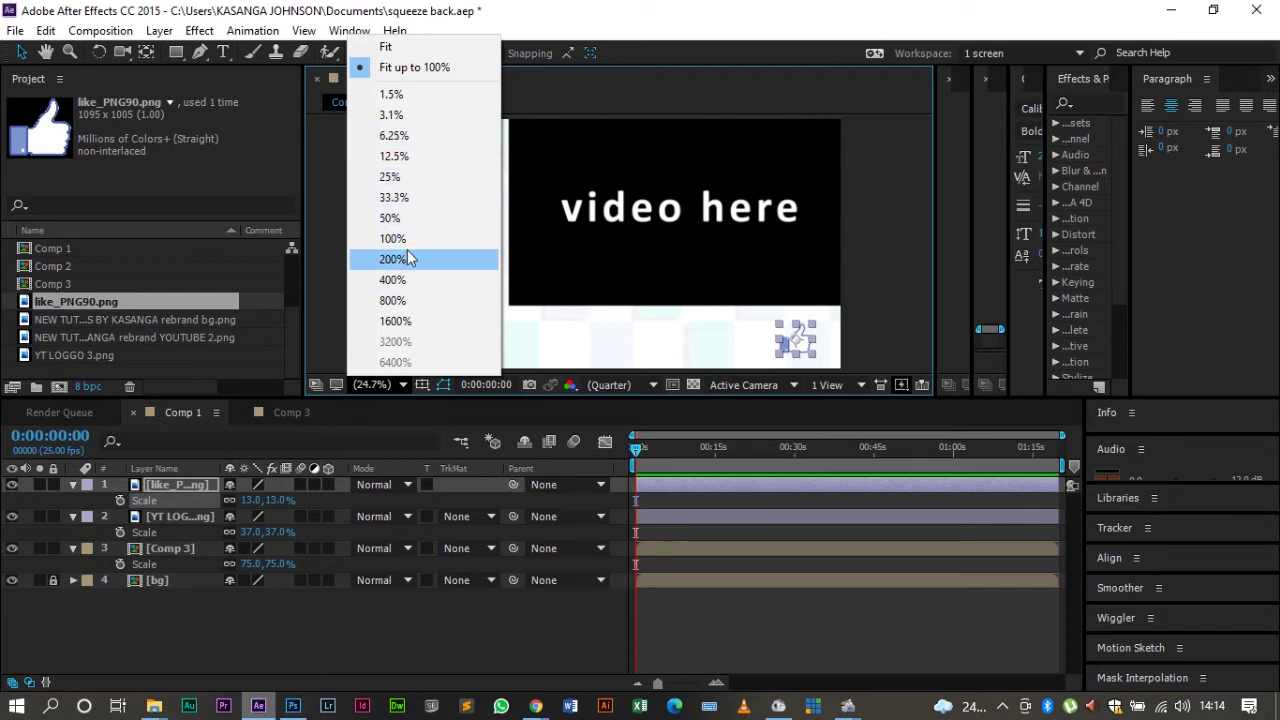
Step: Make the upper panels taller and set the Composition viewer to 25% magnification
click(436, 199)
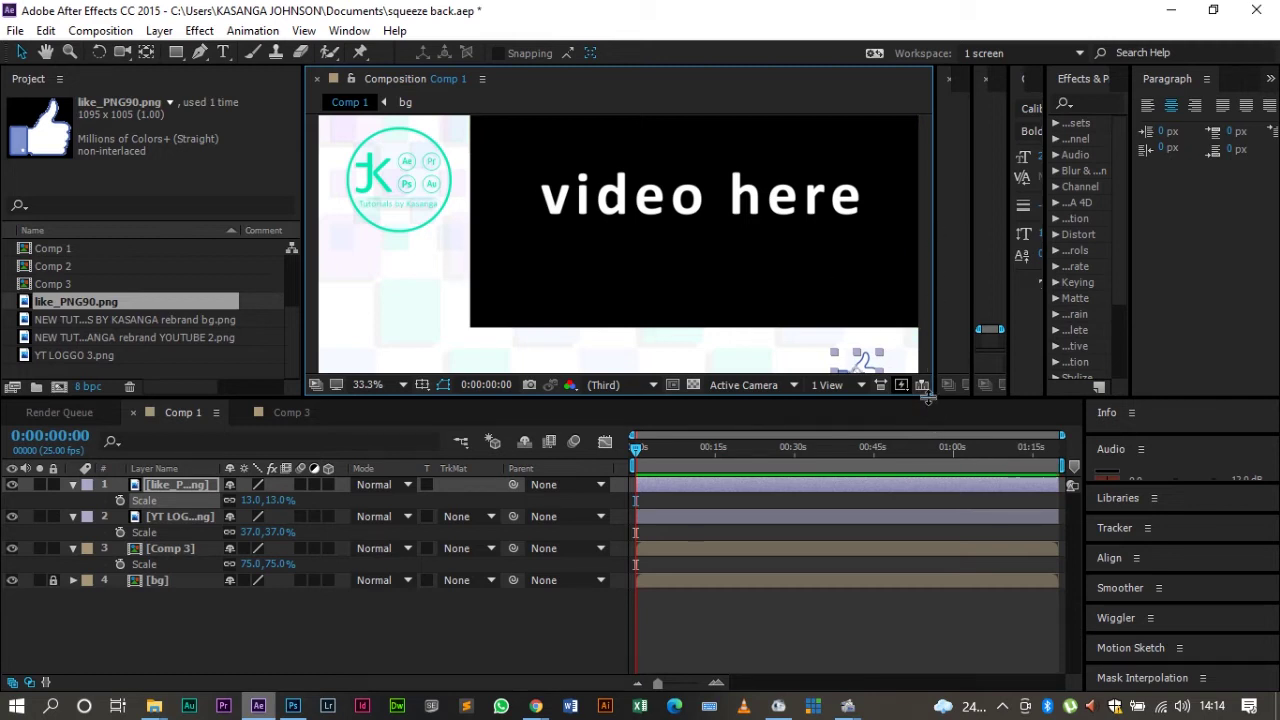
drag(928, 397, 923, 371)
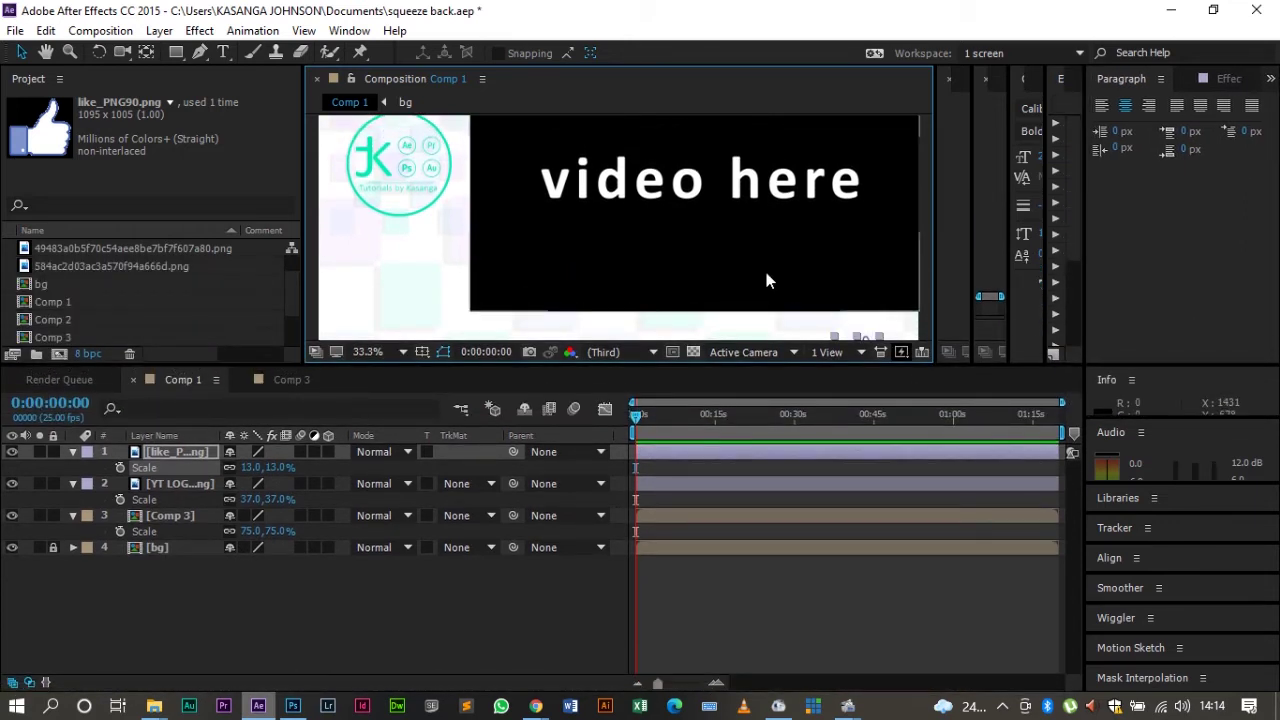
key(comma)
key(comma)
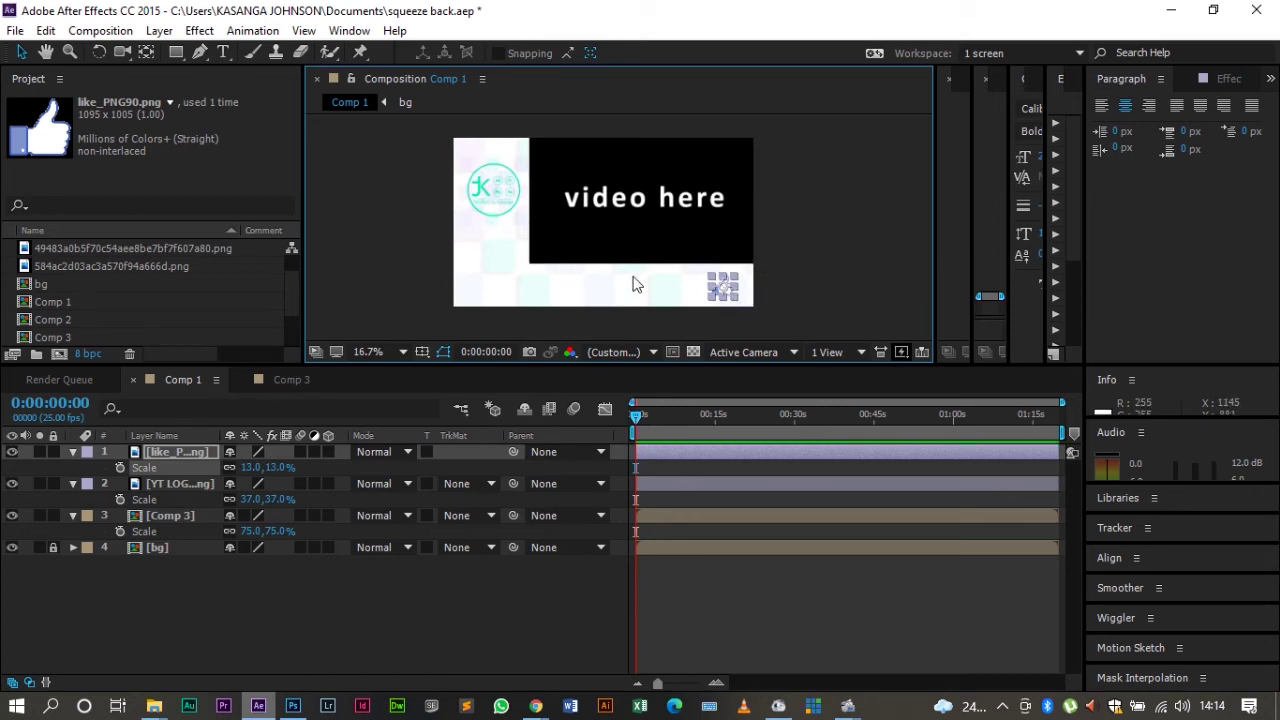
click(381, 353)
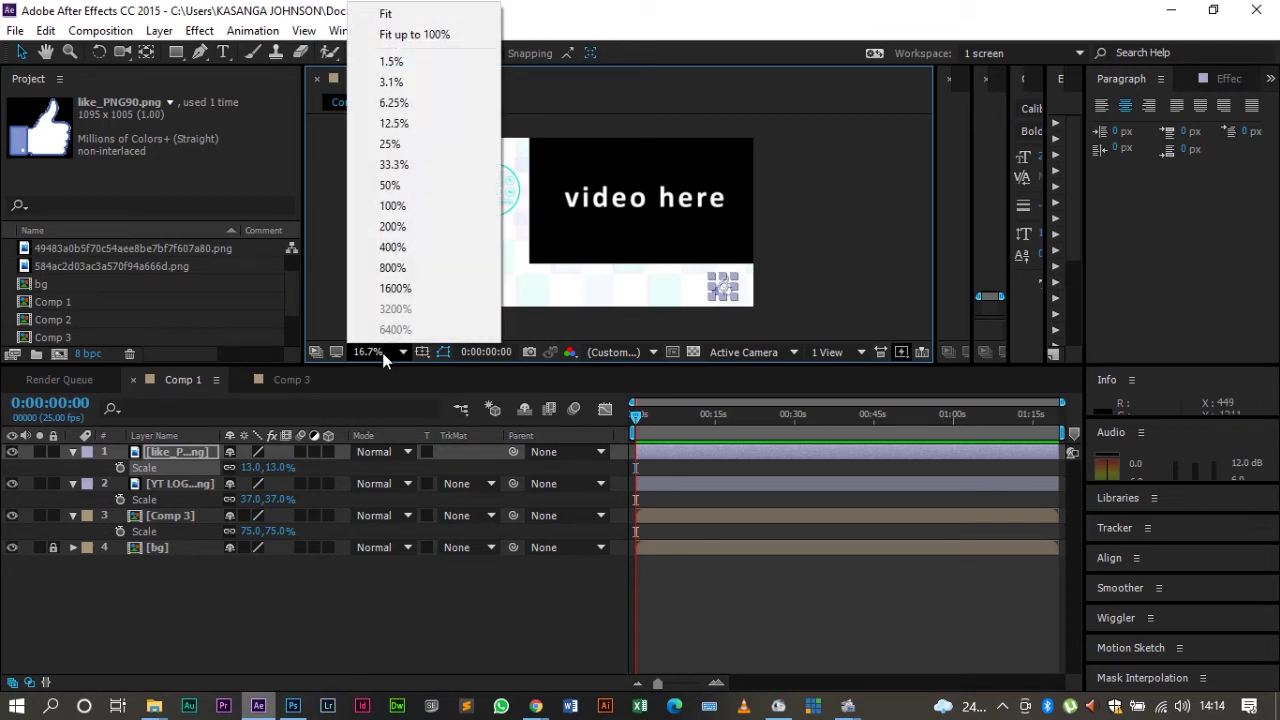
click(423, 143)
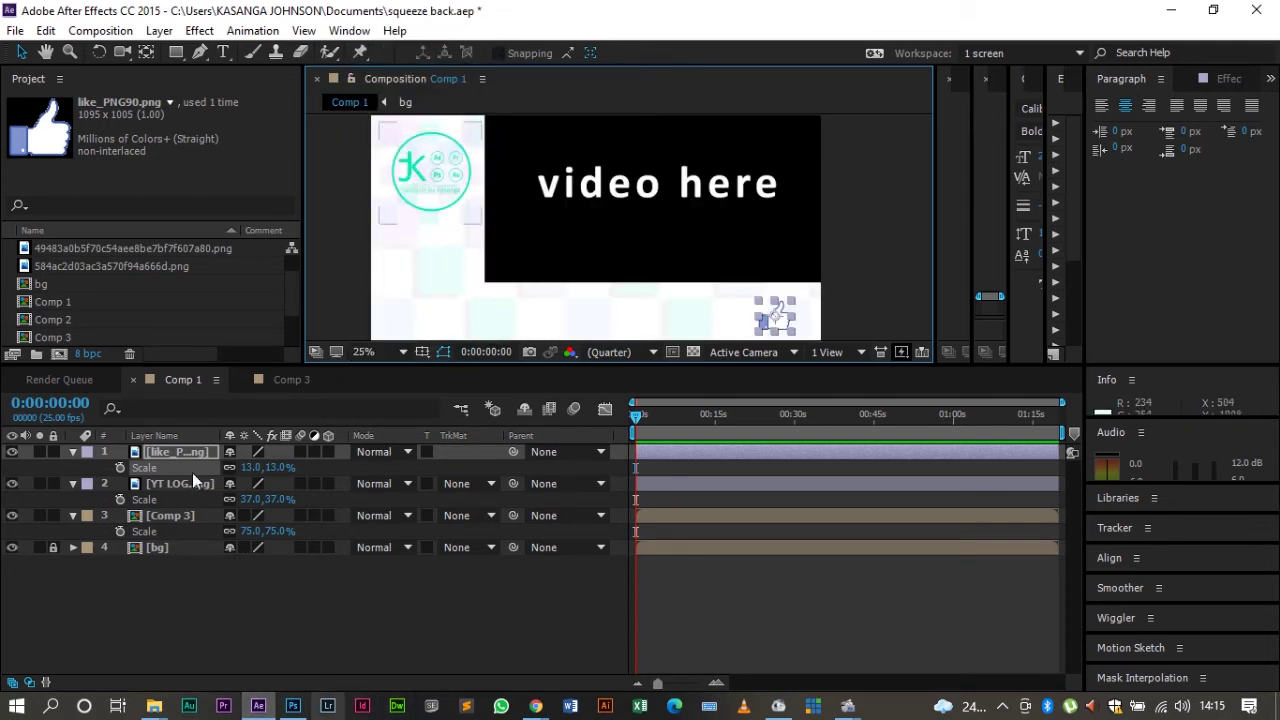
click(102, 266)
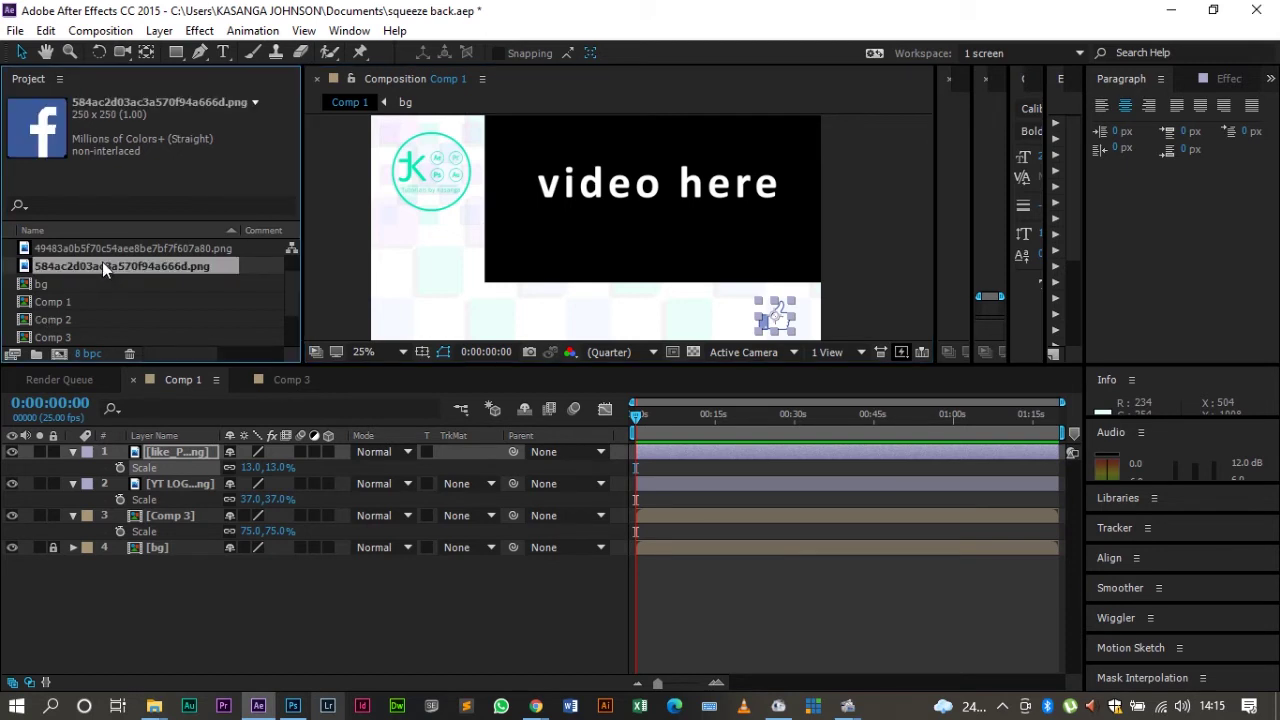
Step: Add the Facebook icon PNG to Comp 1 at 45% scale, left of the thumbs-up
drag(100, 266, 738, 338)
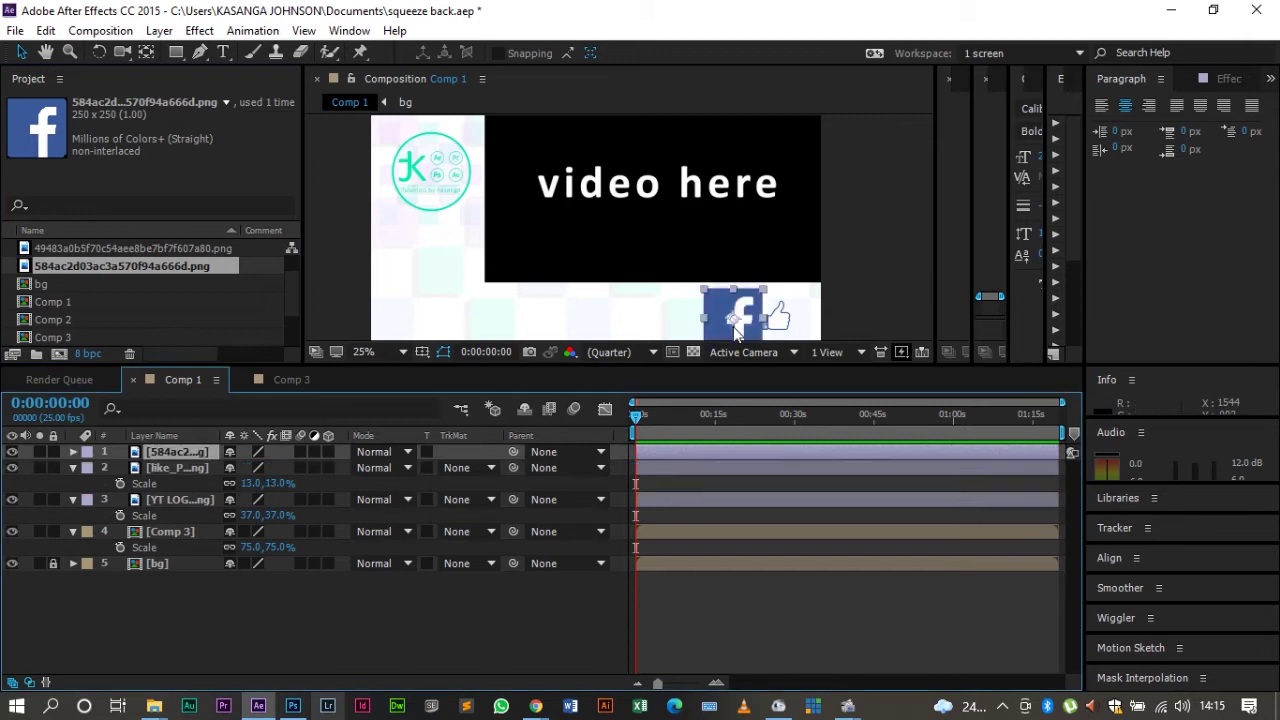
key(s)
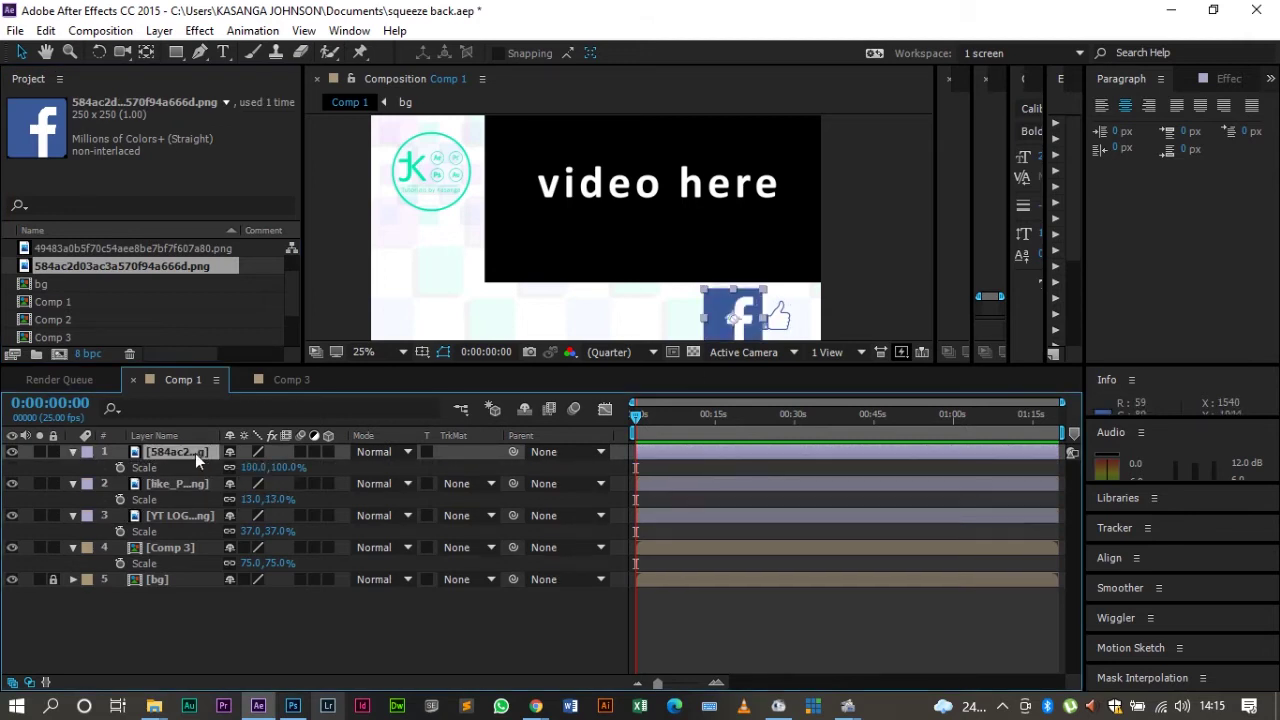
drag(295, 471, 236, 462)
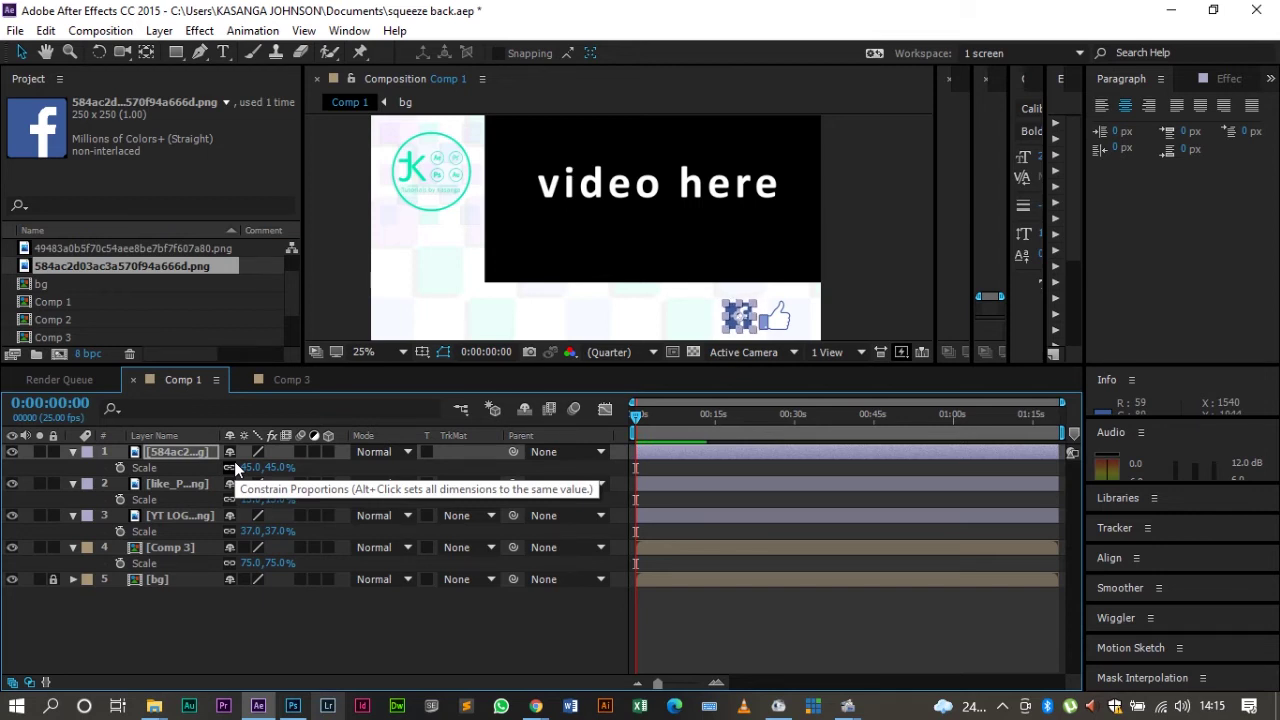
click(383, 350)
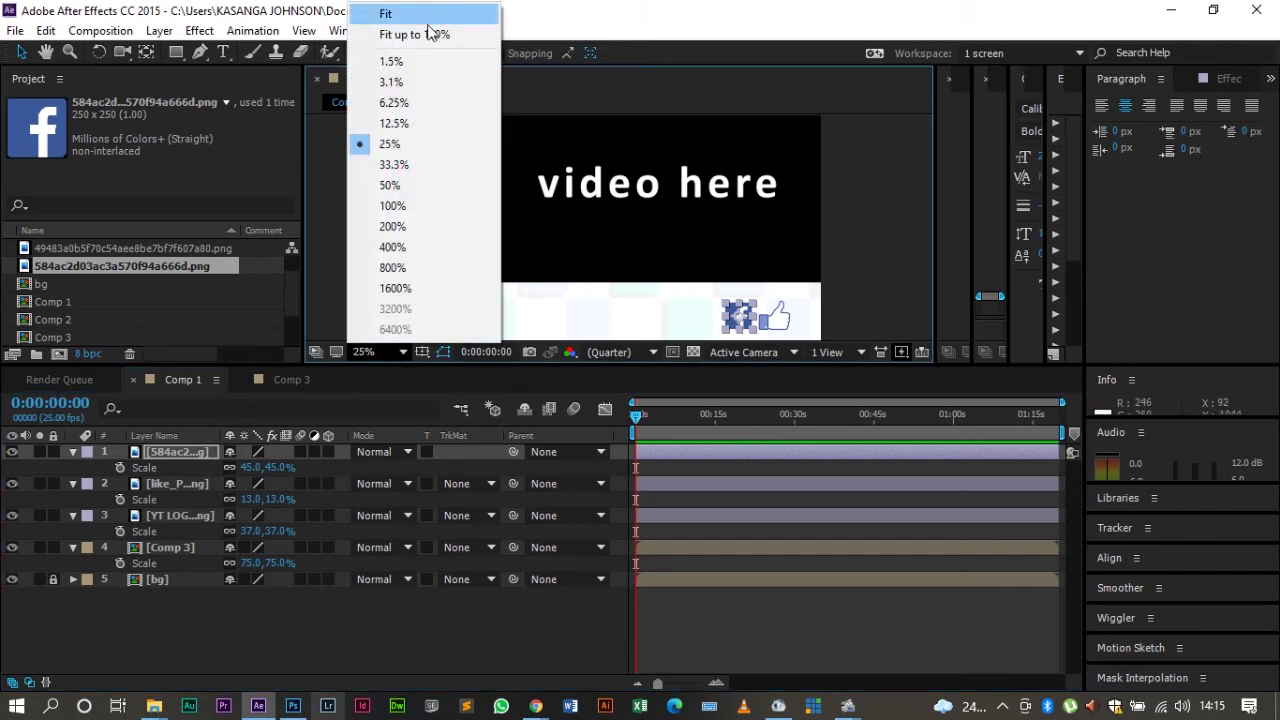
Step: Set the viewer to Fit and show the Title/Action Safe guides
click(430, 33)
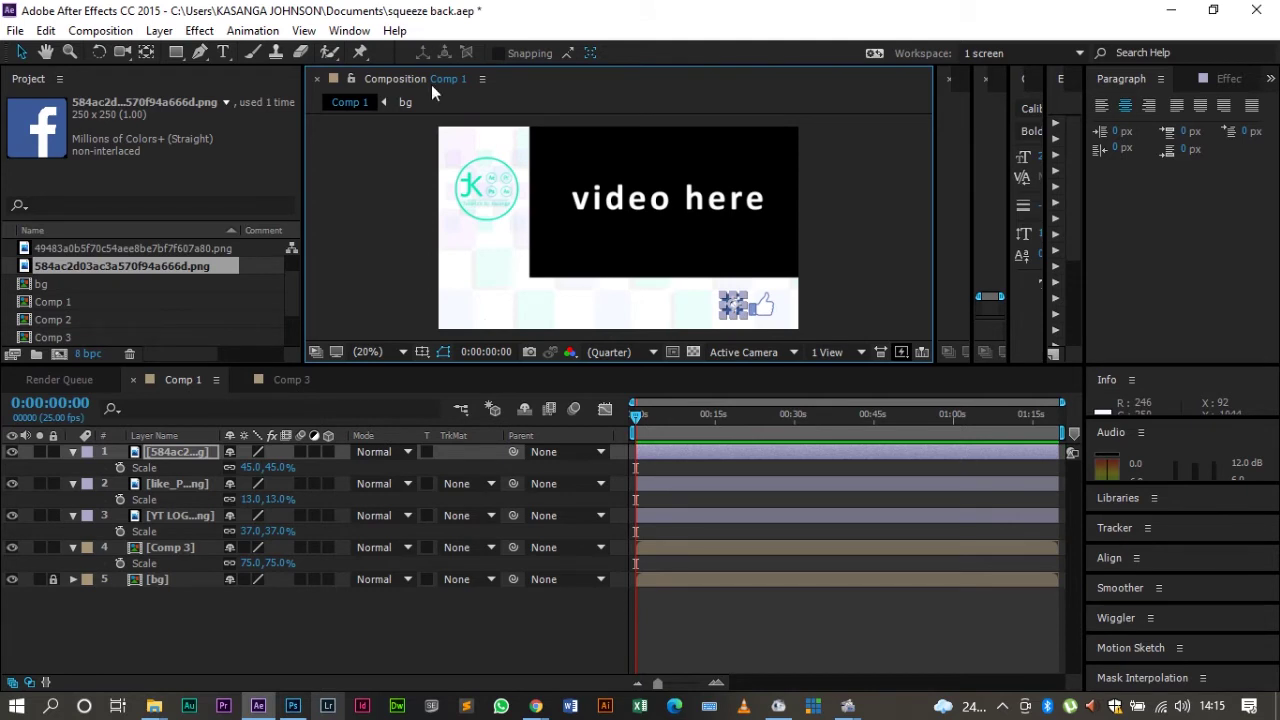
click(422, 351)
click(449, 378)
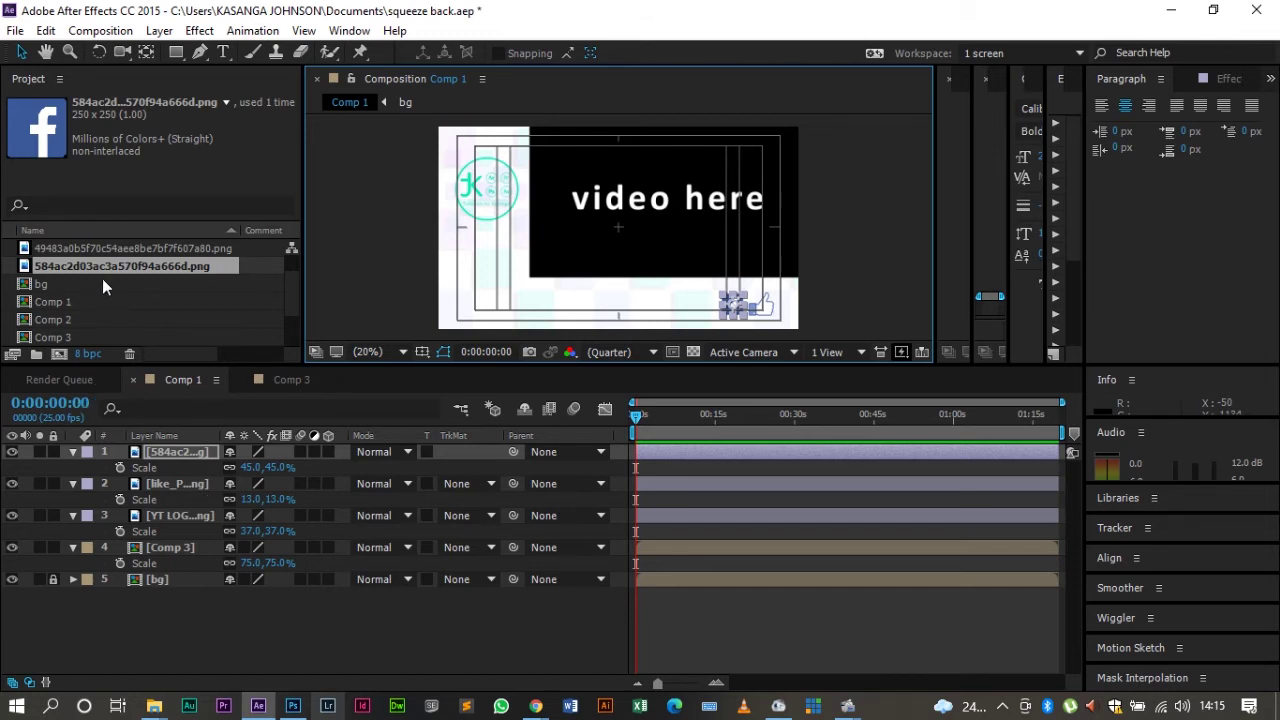
click(123, 251)
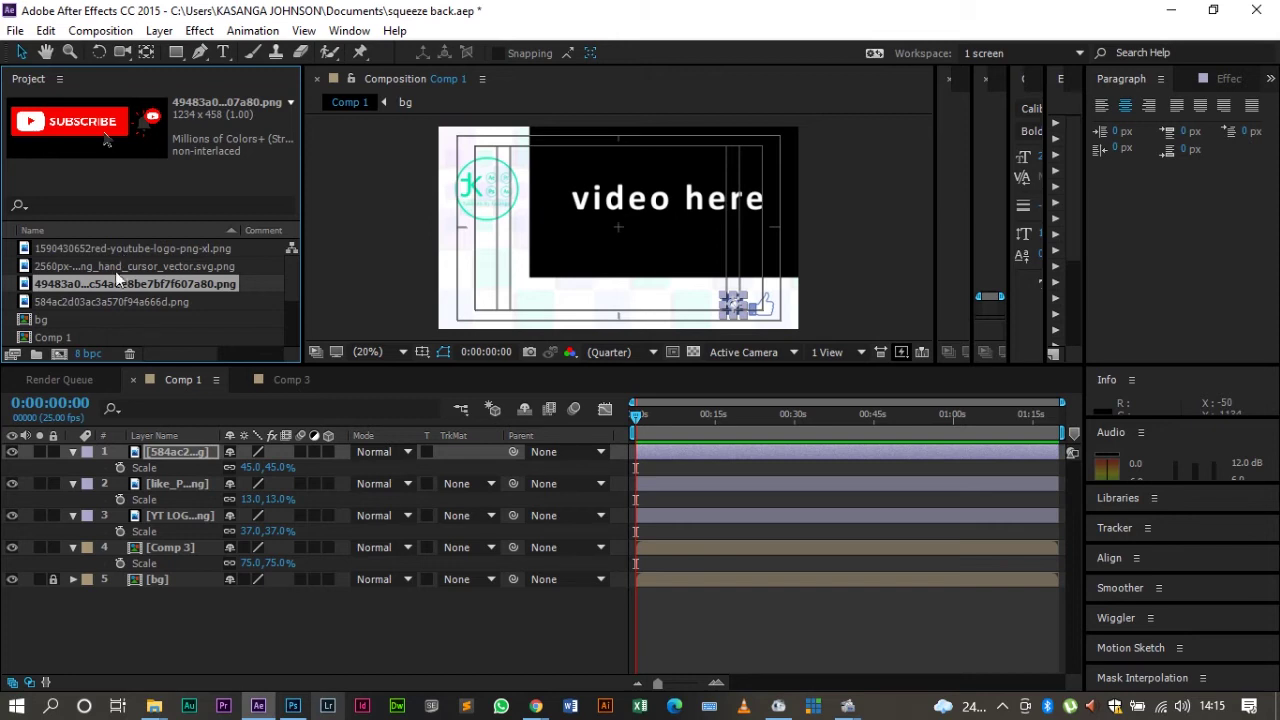
Step: Add the subscribe button image at 27% scale just below the video here box
drag(100, 281, 583, 318)
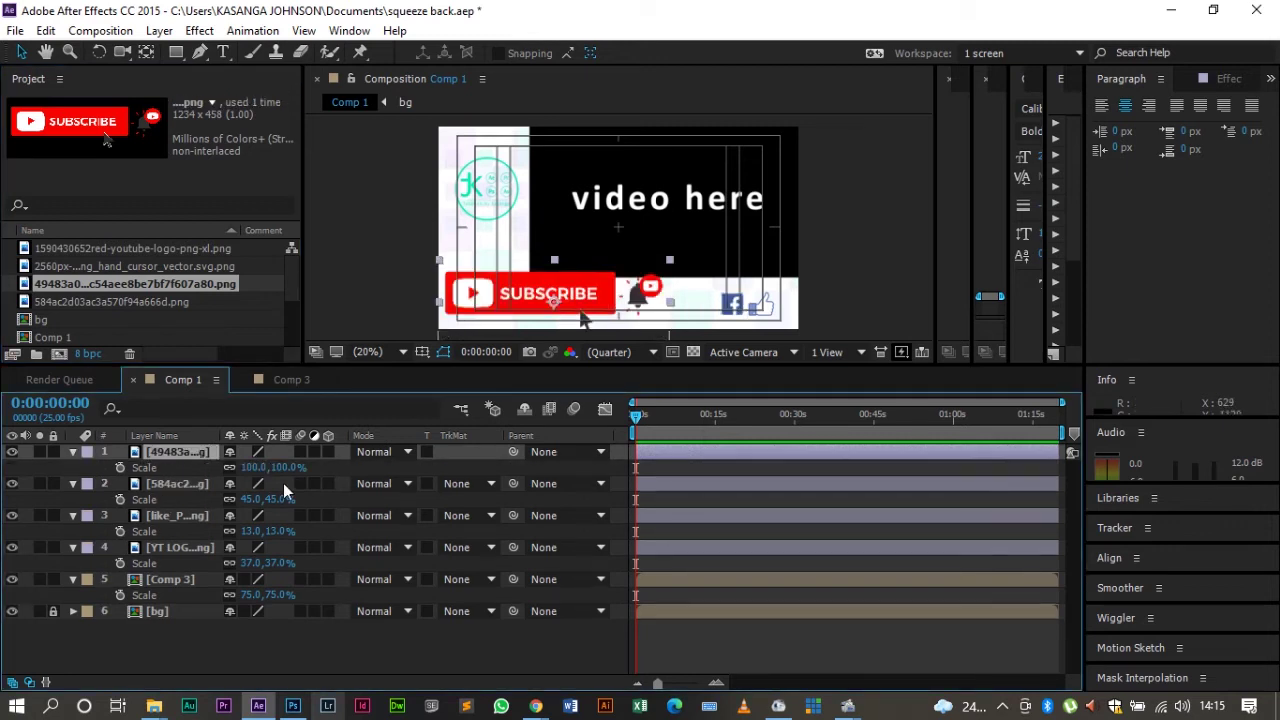
drag(283, 468, 208, 467)
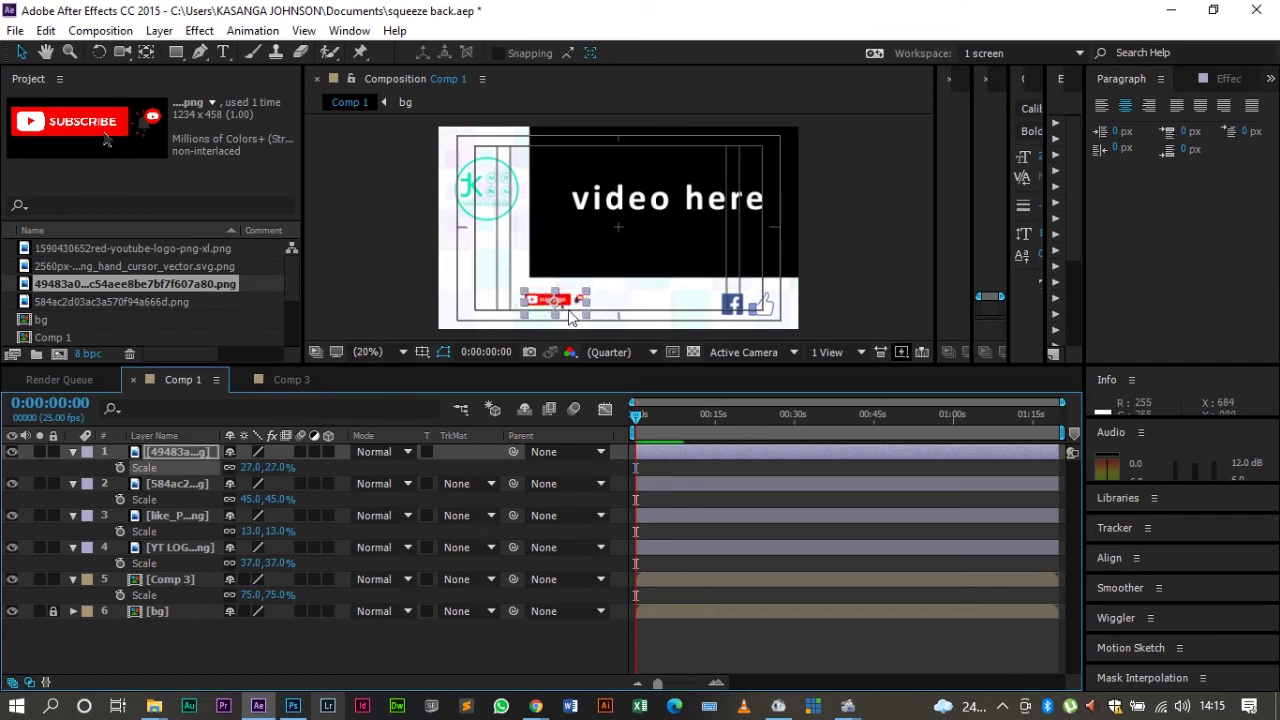
drag(566, 305, 570, 293)
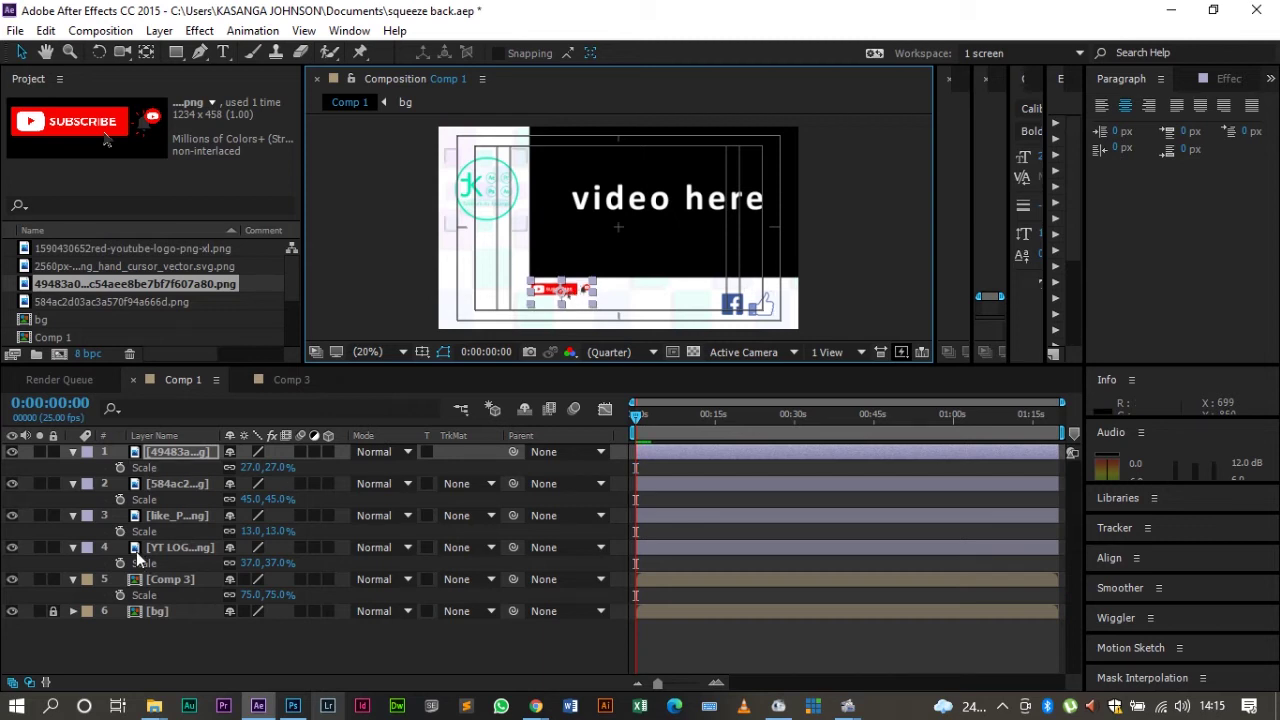
click(188, 484)
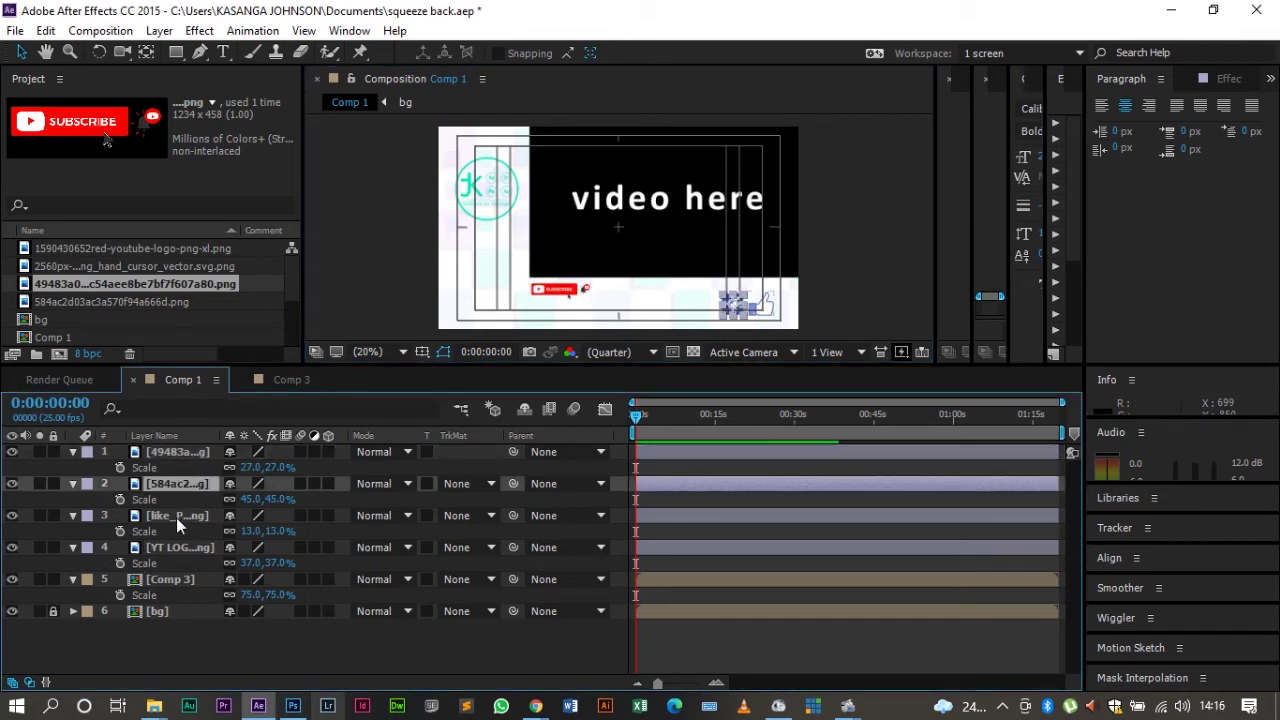
shift+click(176, 517)
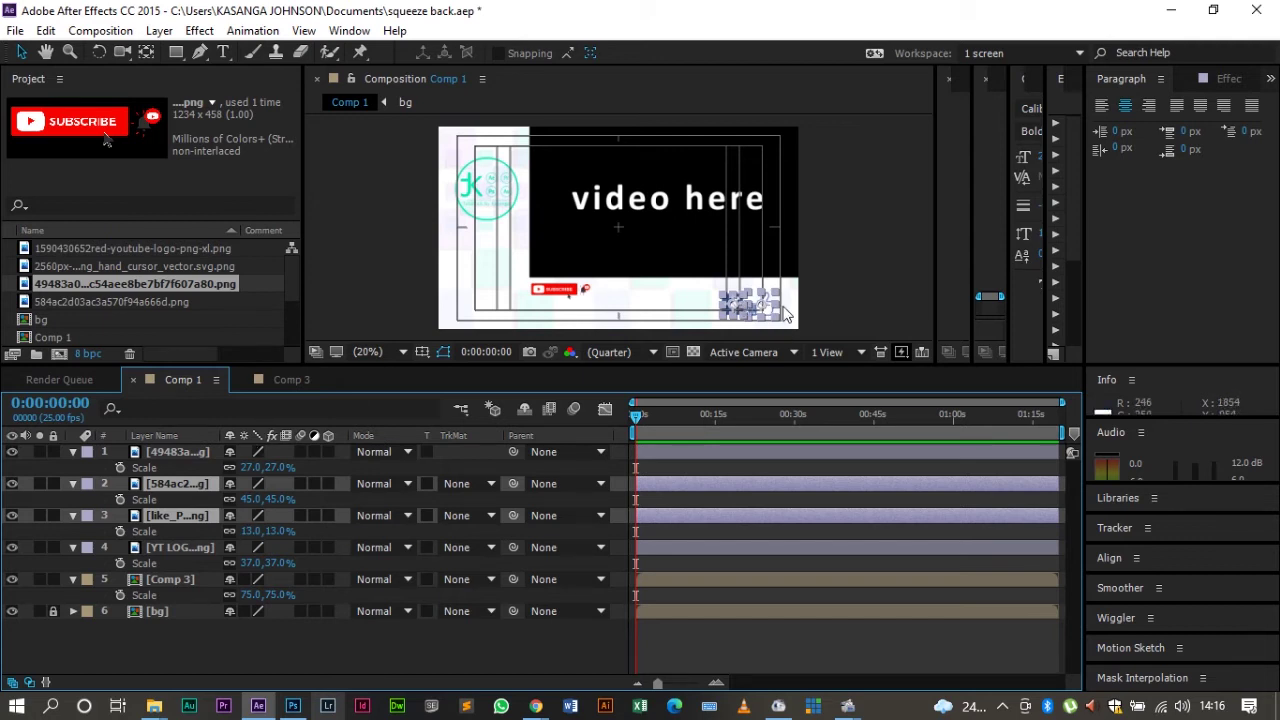
drag(728, 305, 727, 300)
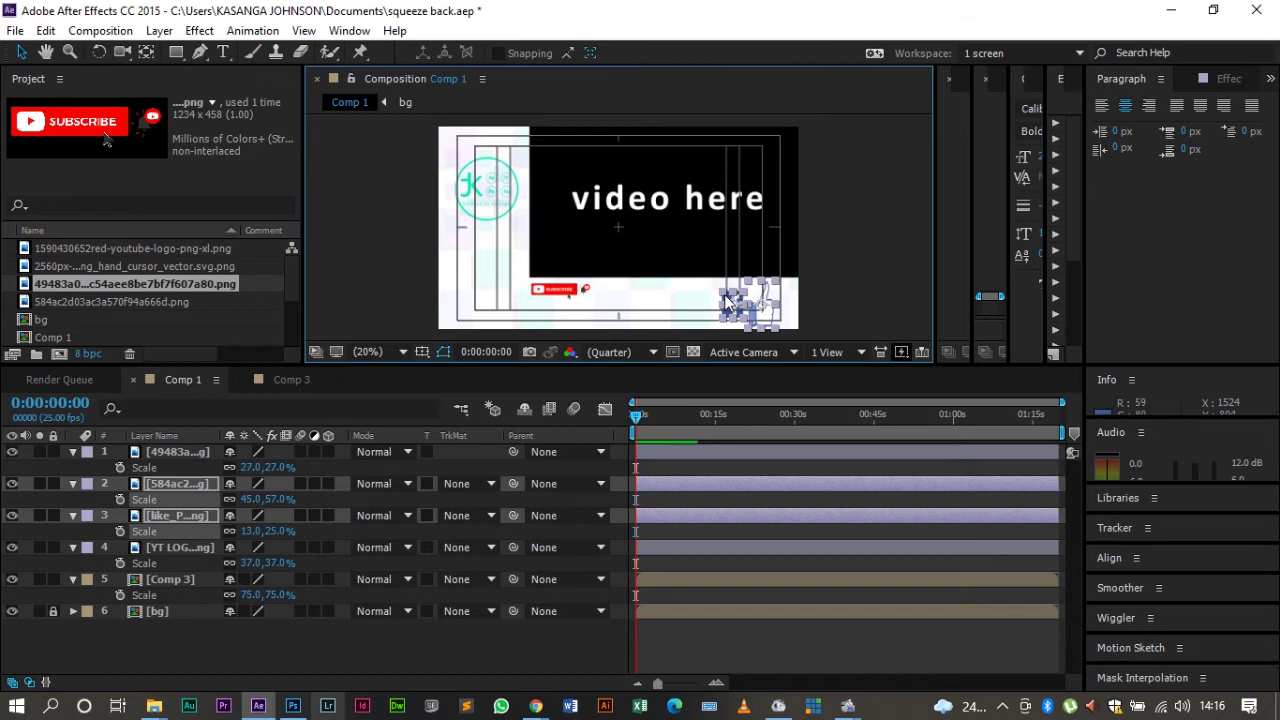
key(ctrl+z)
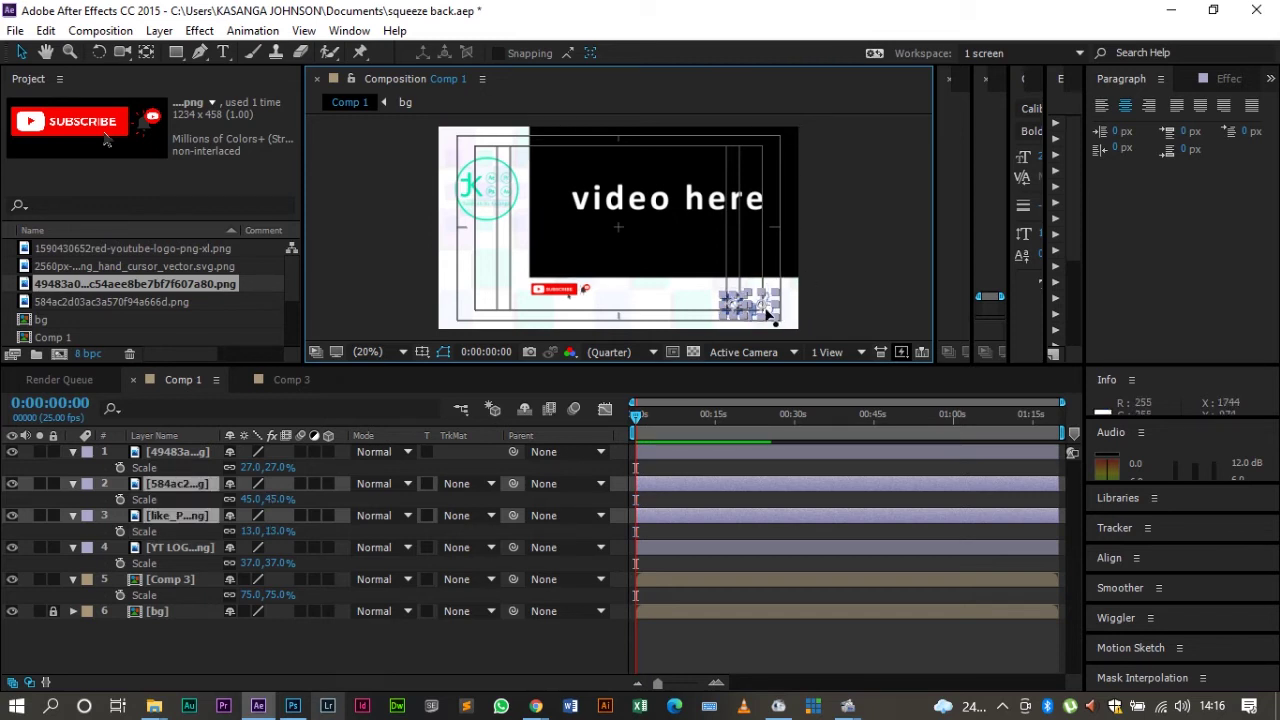
drag(774, 320, 771, 316)
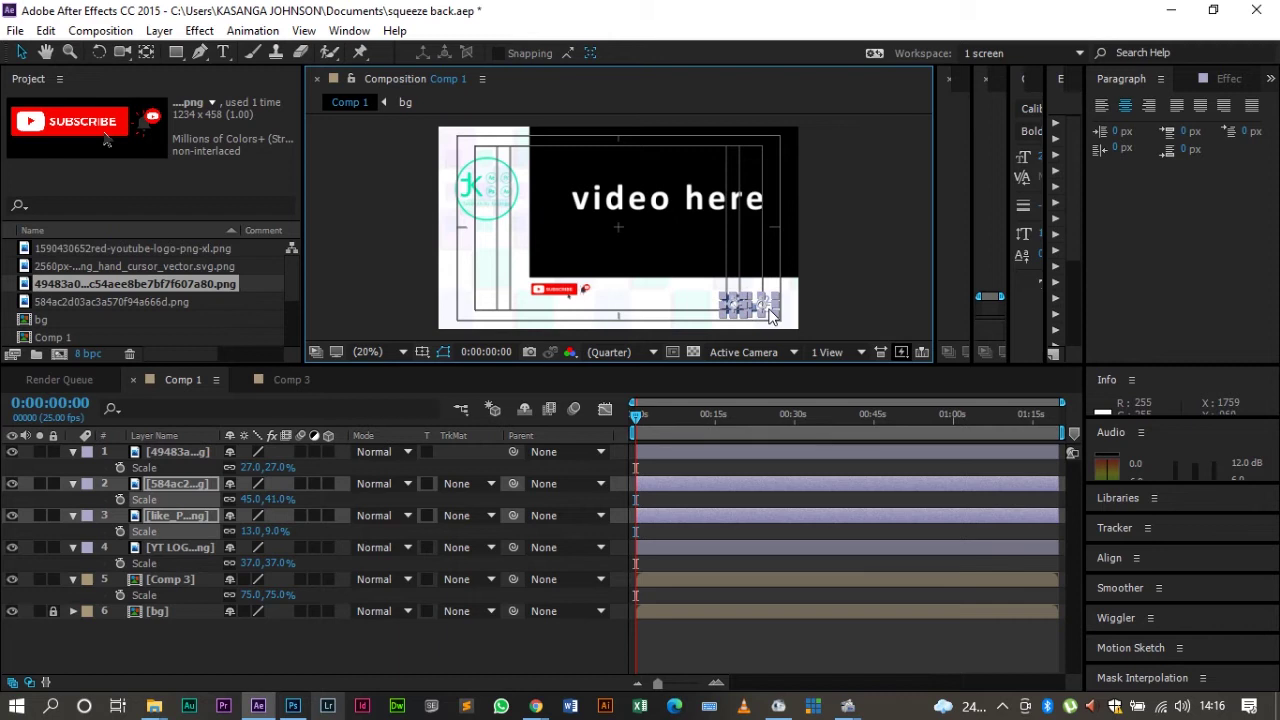
key(ctrl+z)
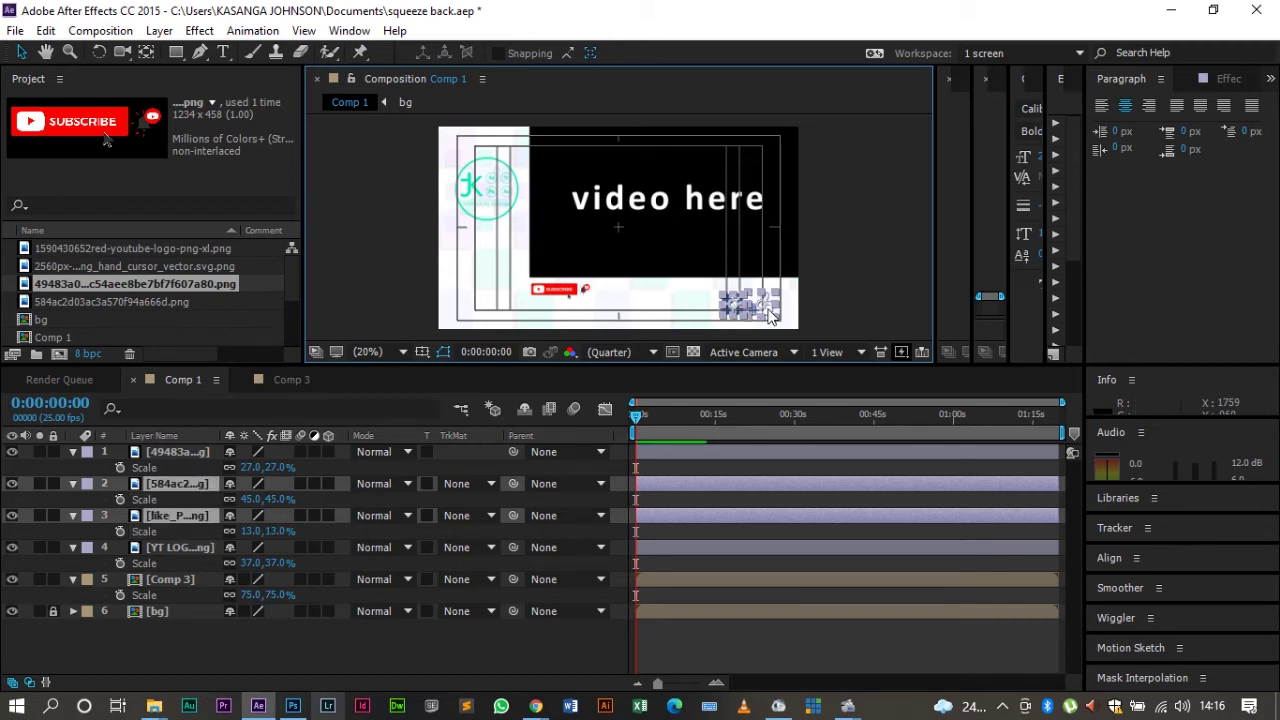
click(284, 650)
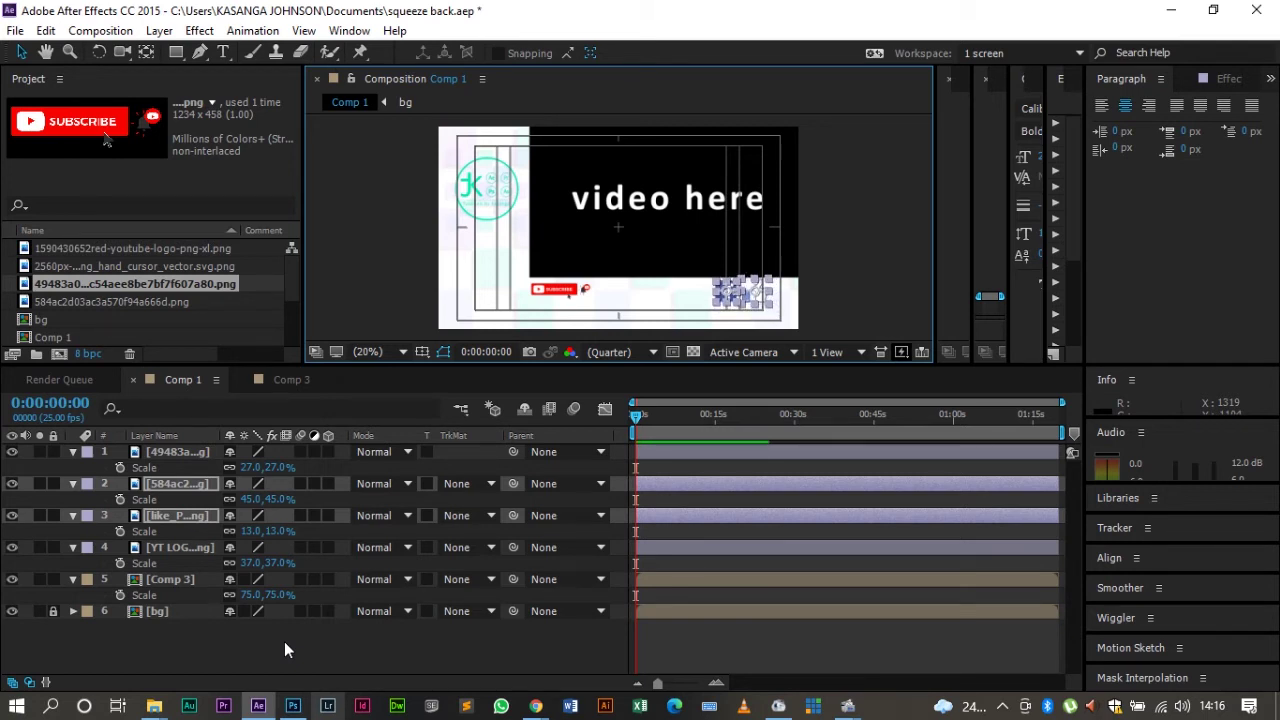
click(422, 636)
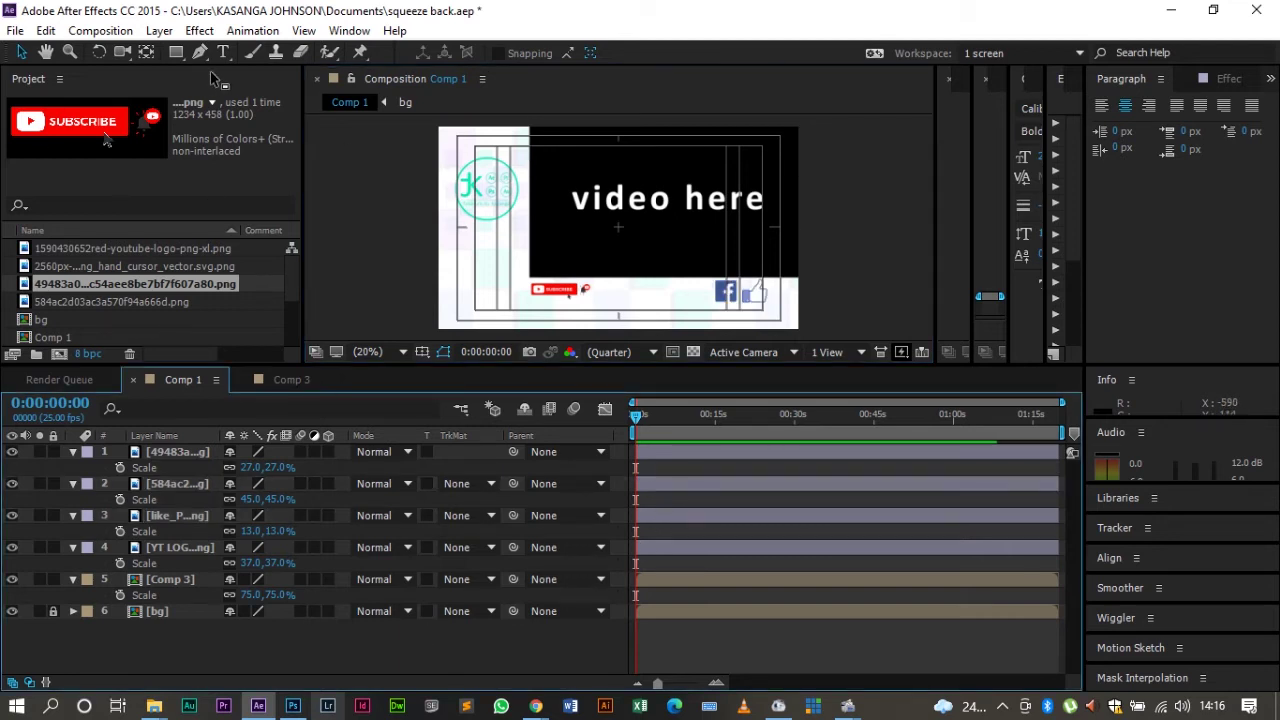
Step: Create a text layer reading 'tutorials by Kasanga' in Comp 1 and select all its text
click(224, 57)
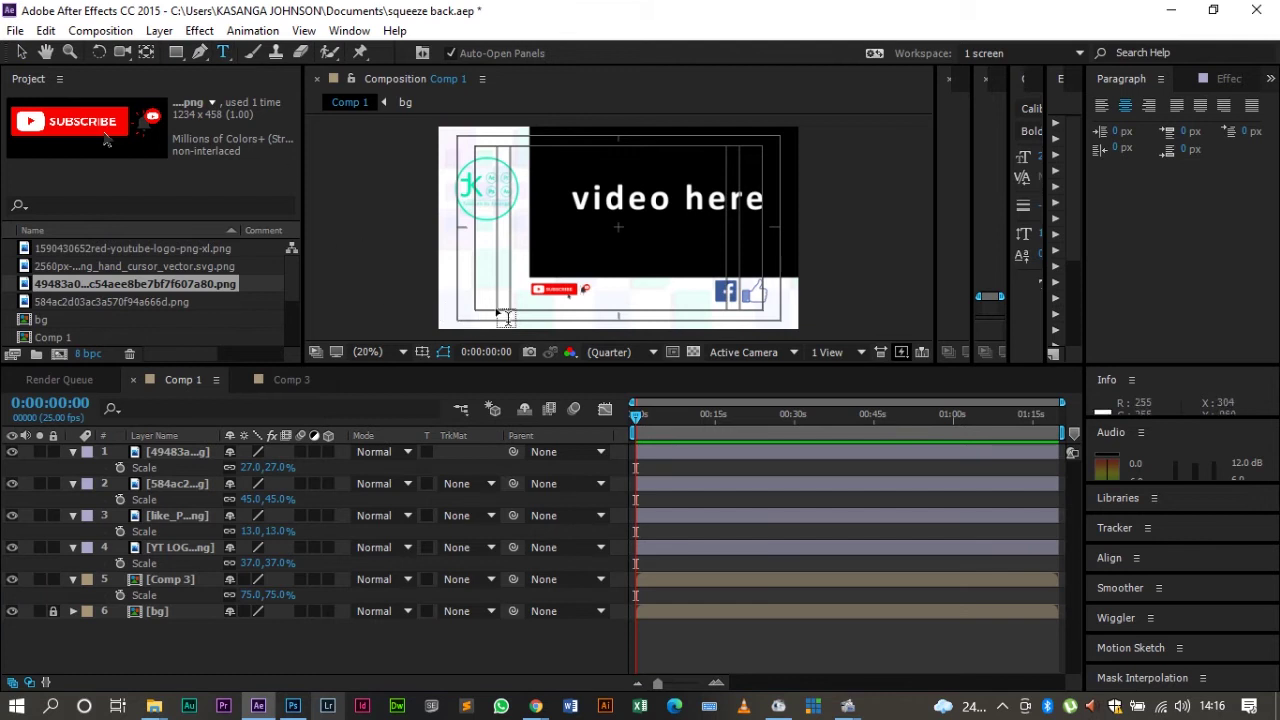
click(496, 305)
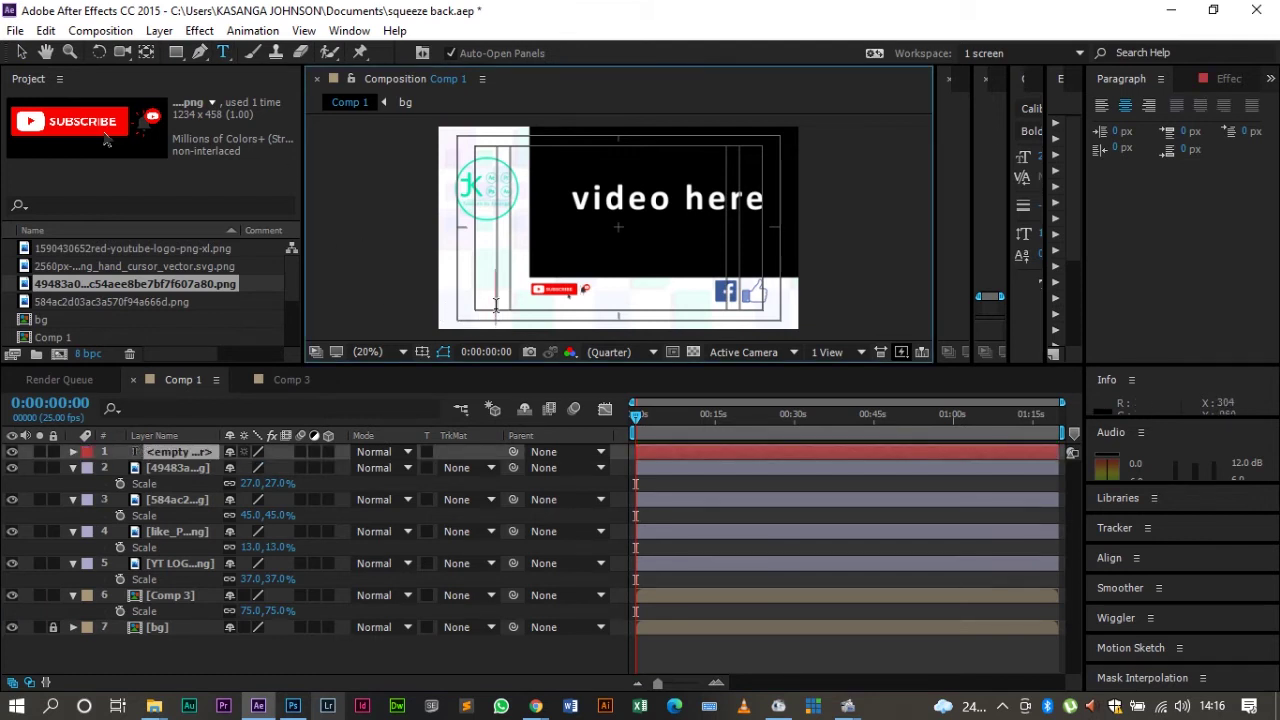
text(tu)
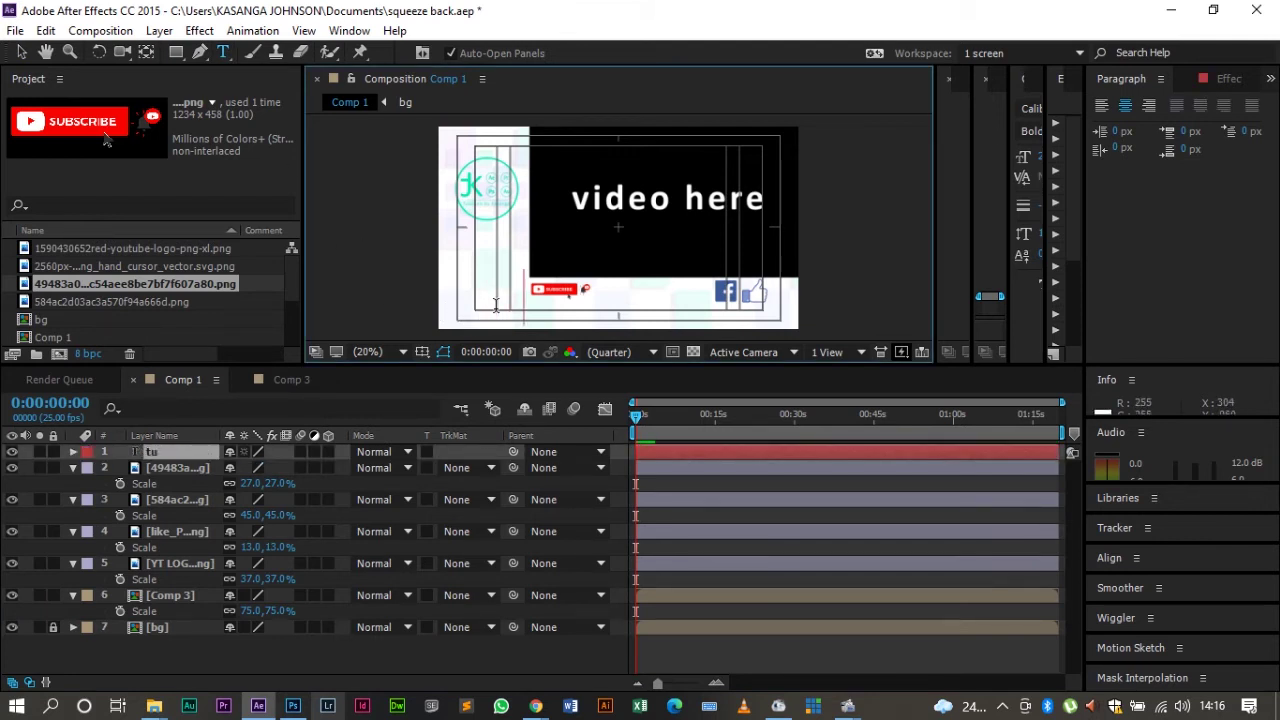
text(toria)
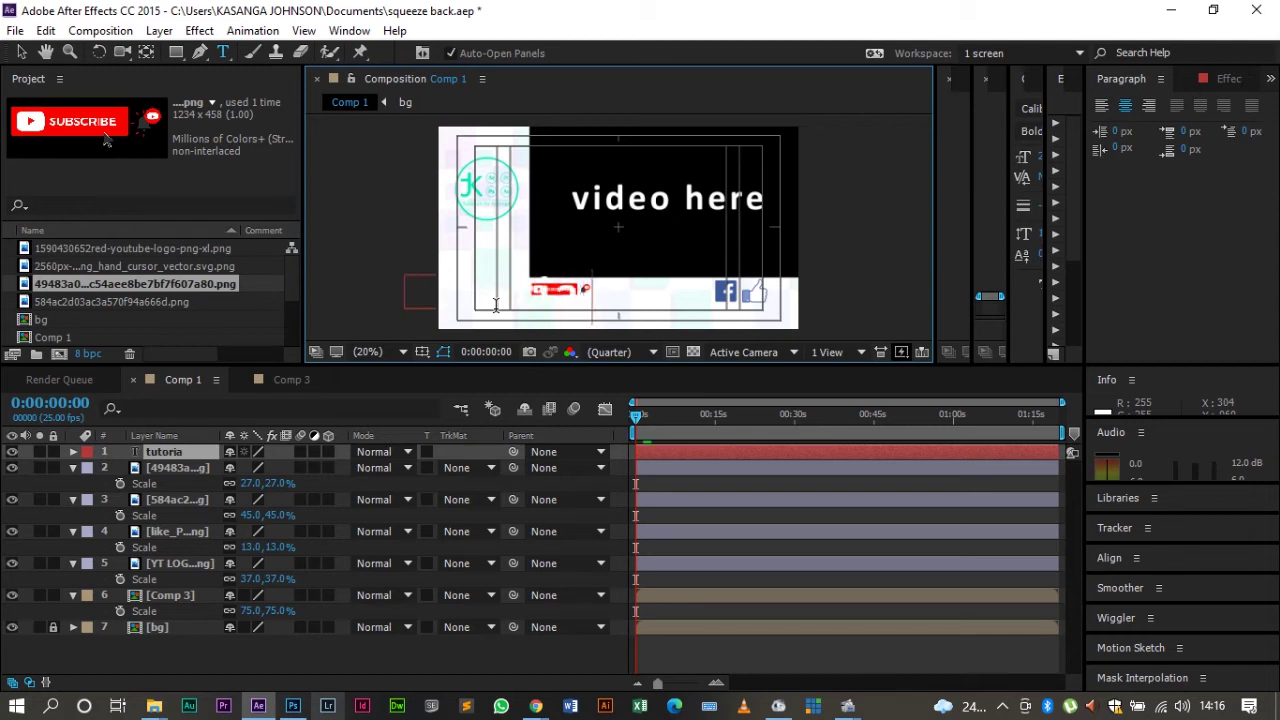
text(ls by s)
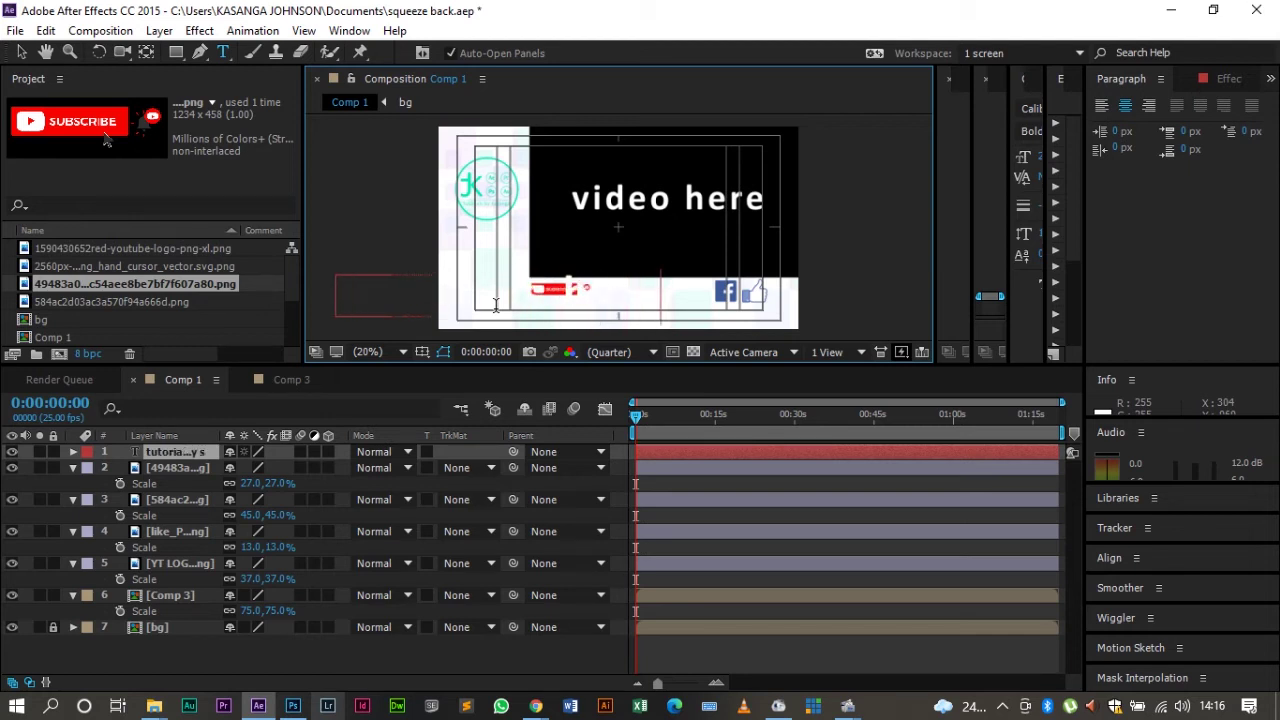
key(BackSpace)
text(K)
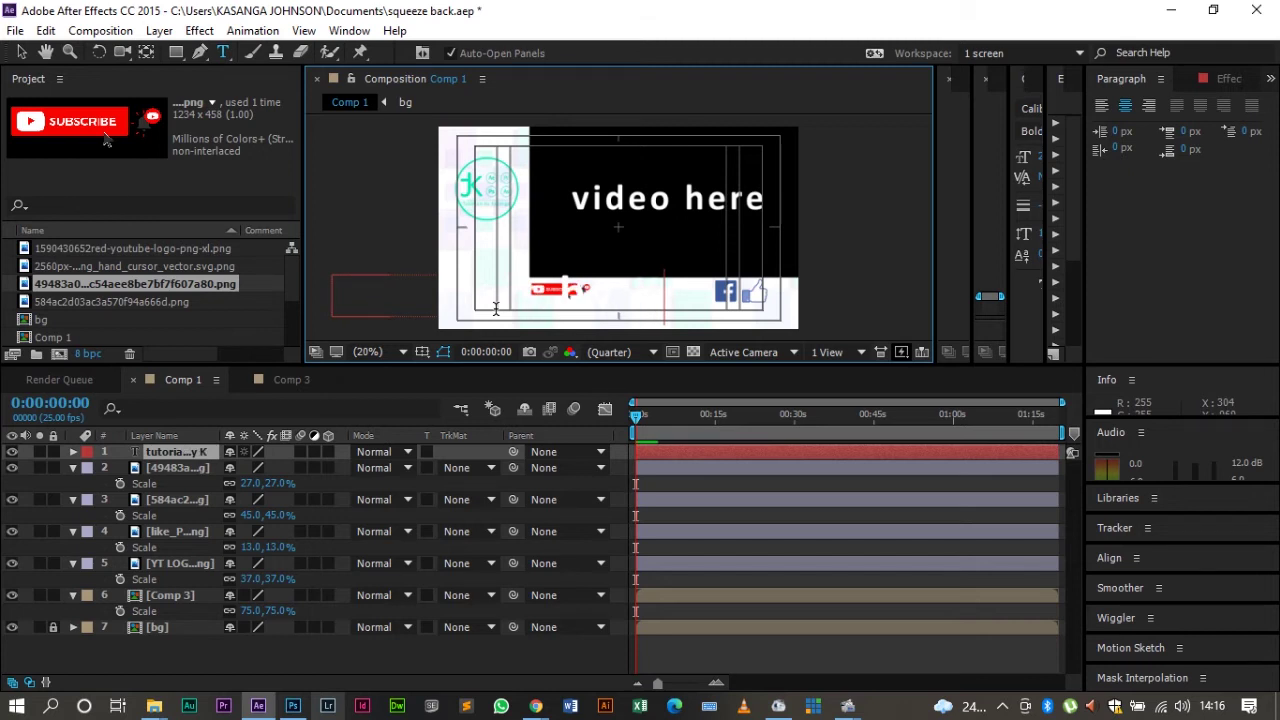
text(asanga)
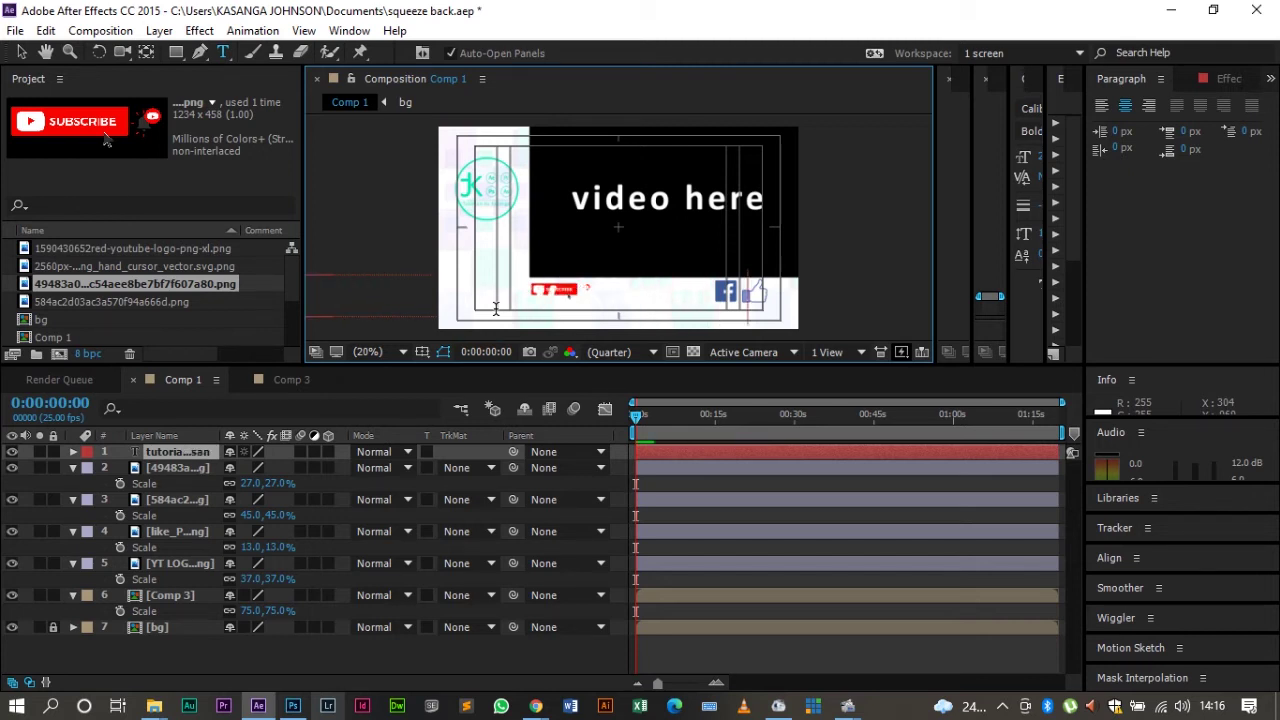
key(ctrl+a)
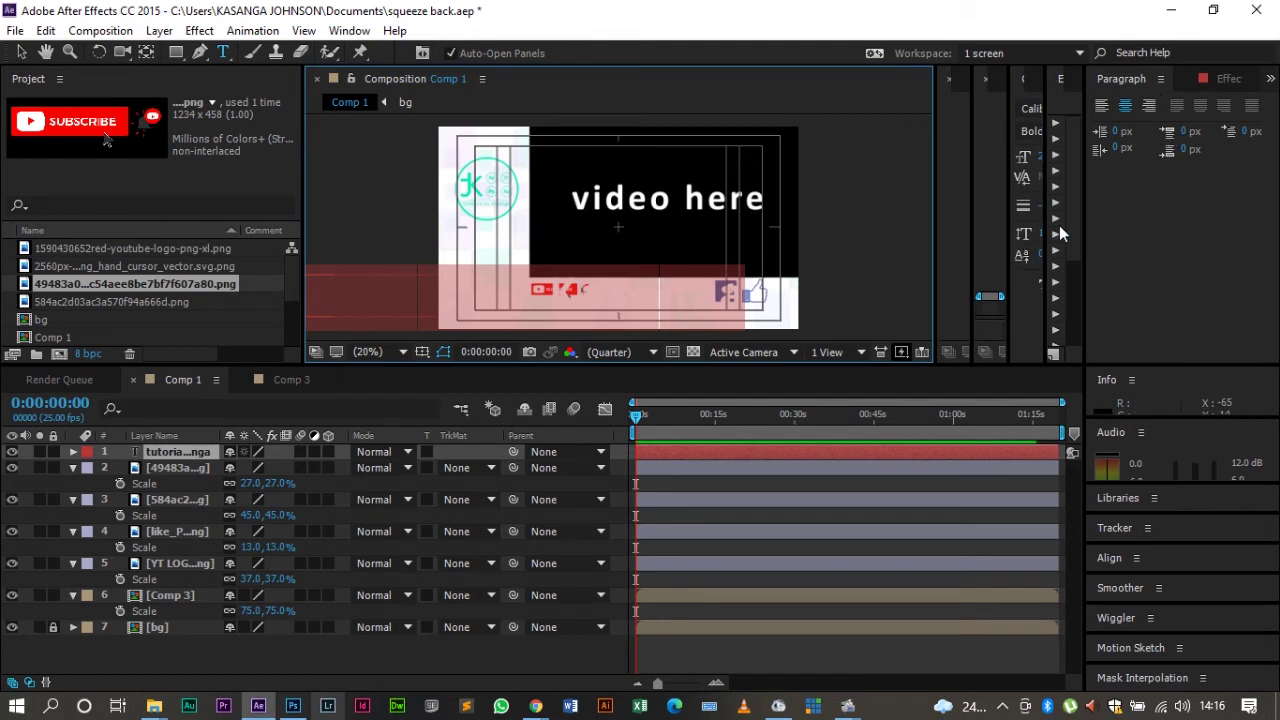
Step: Make the text red (FF0000) and shrink it to 67 px in the Character panel
drag(1045, 227, 1205, 150)
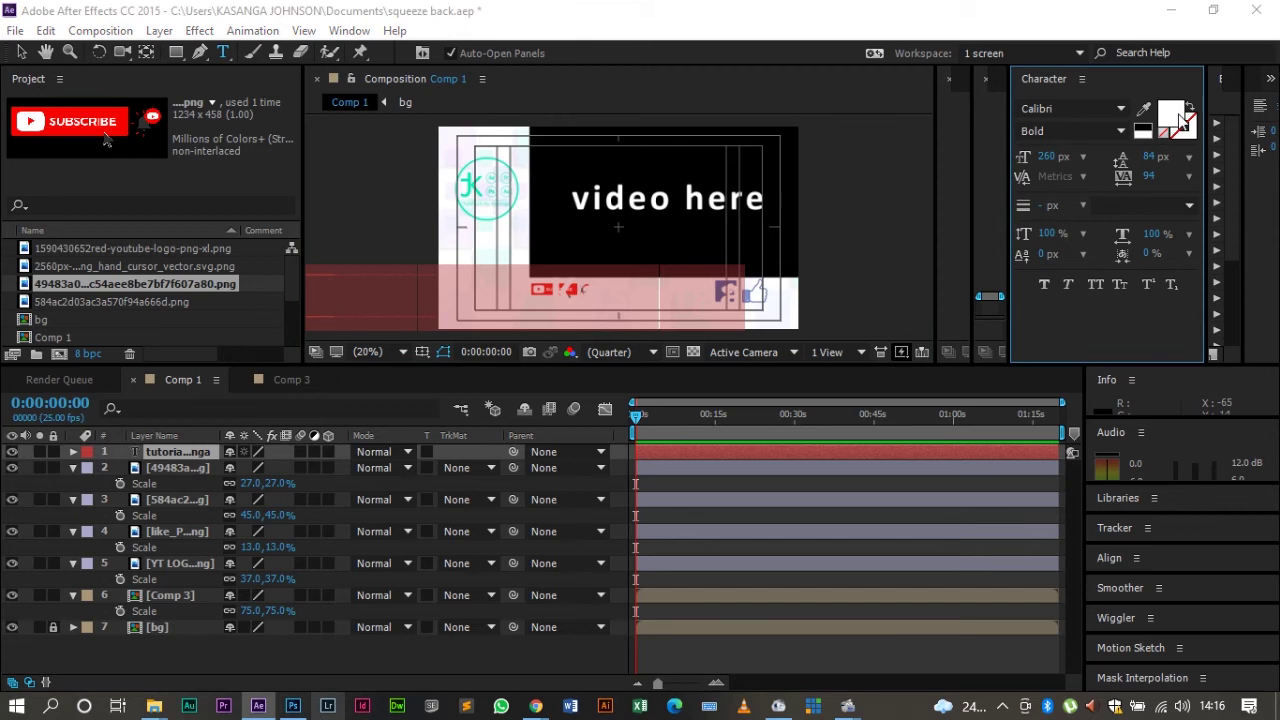
click(1172, 113)
click(664, 410)
drag(693, 396, 737, 377)
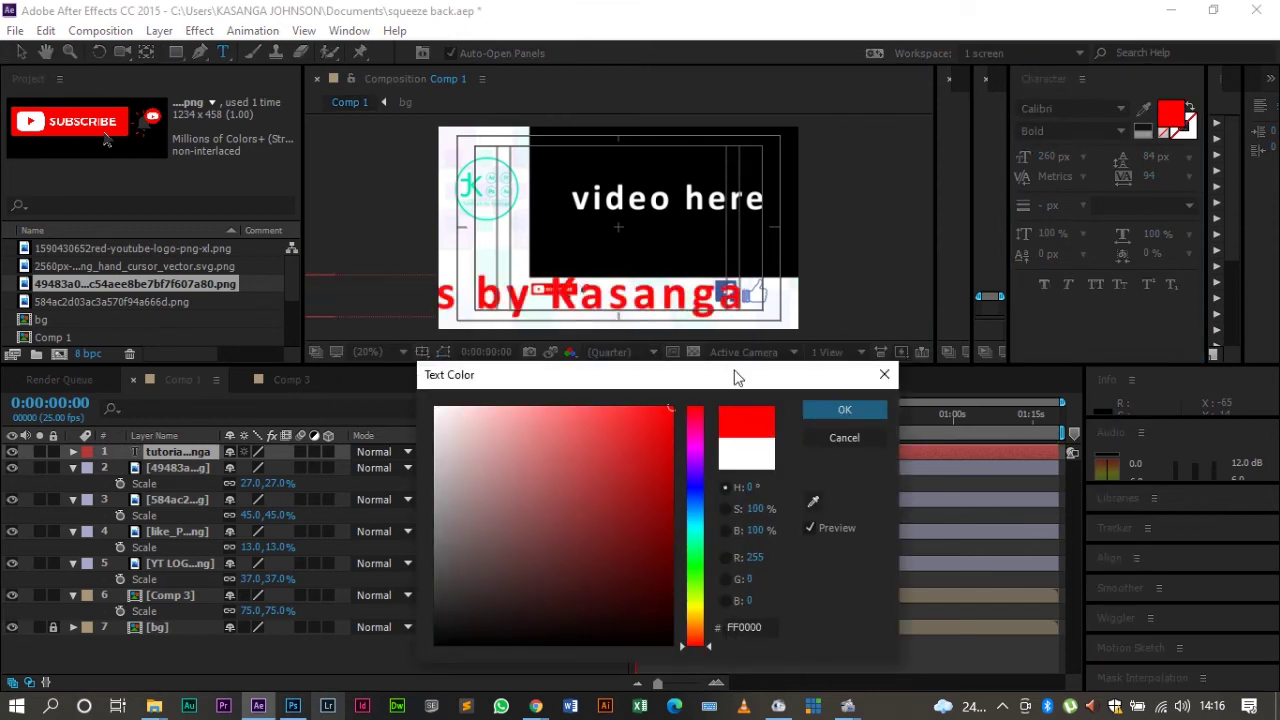
click(844, 409)
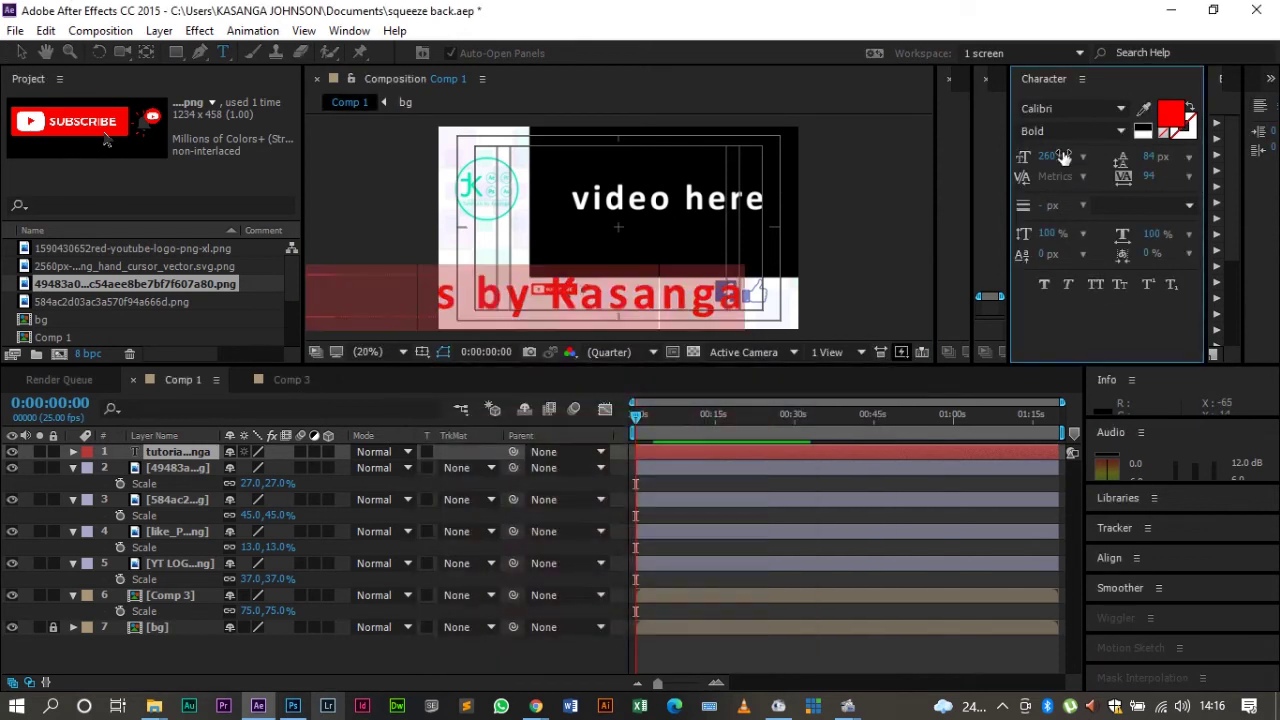
drag(1047, 157, 862, 156)
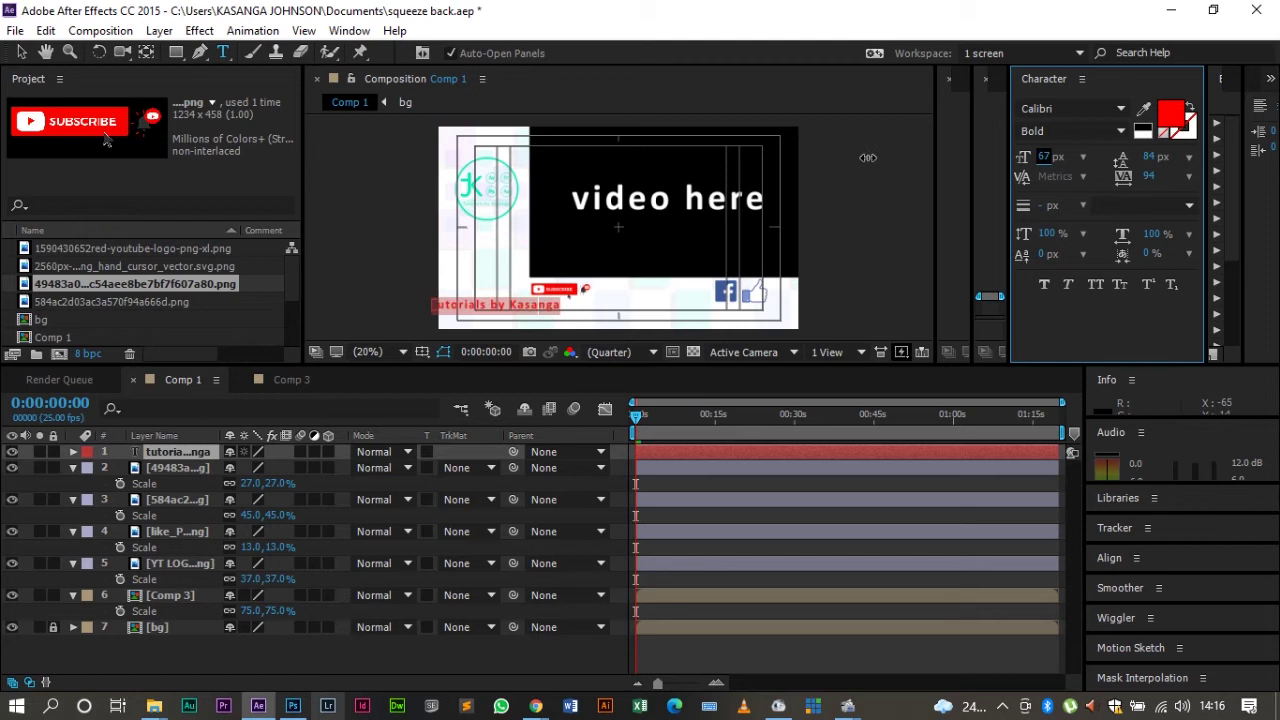
Step: Place the red text under the subscribe button and put a duplicate under the Facebook and like icons
click(21, 51)
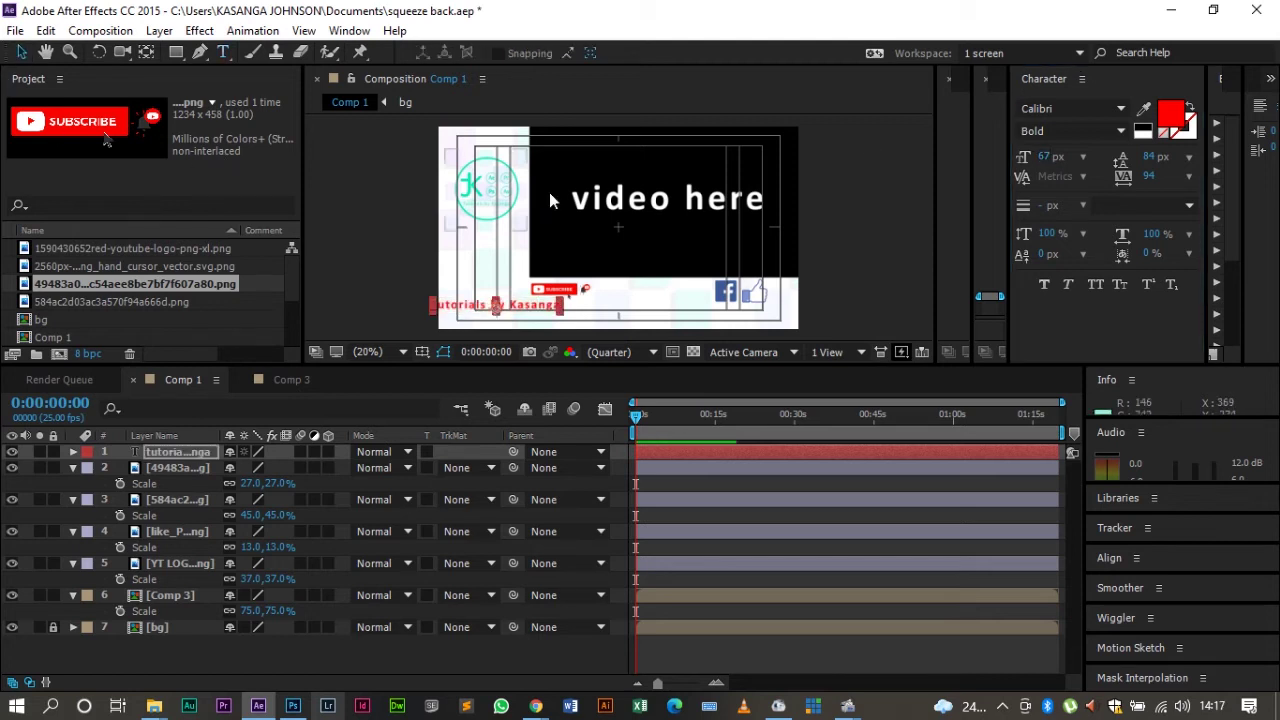
drag(540, 314, 602, 316)
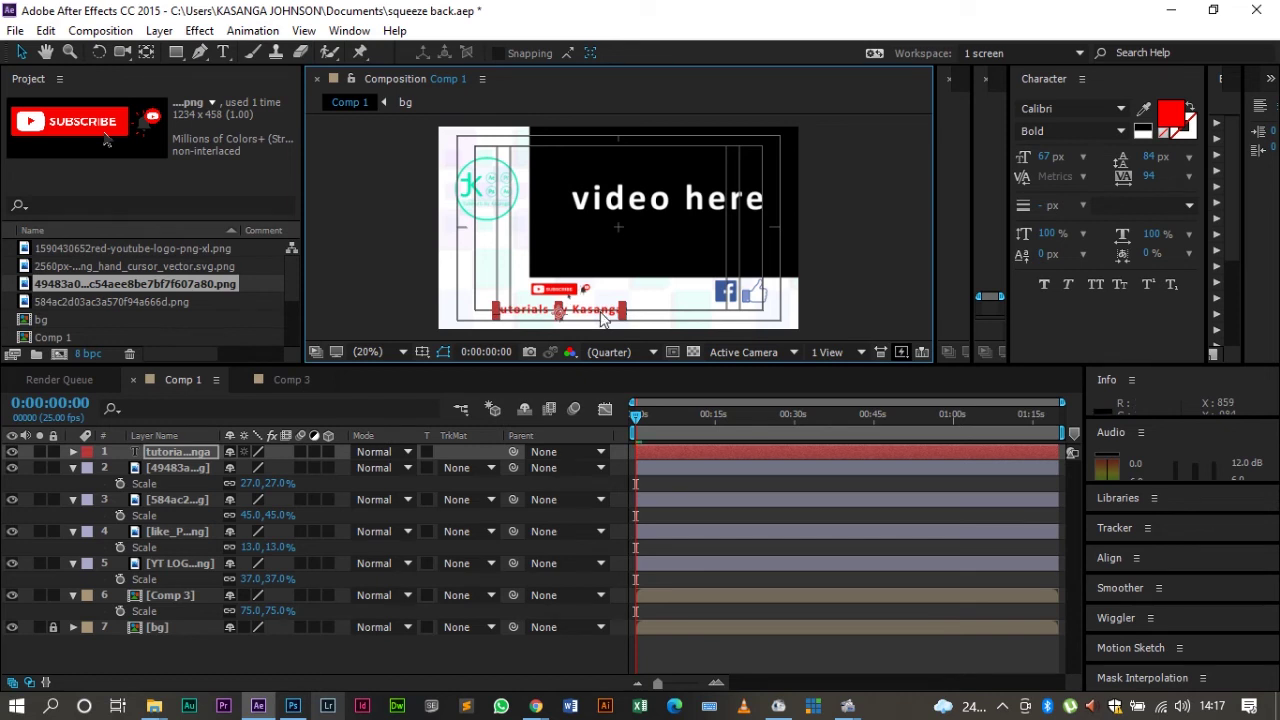
key(ctrl+d)
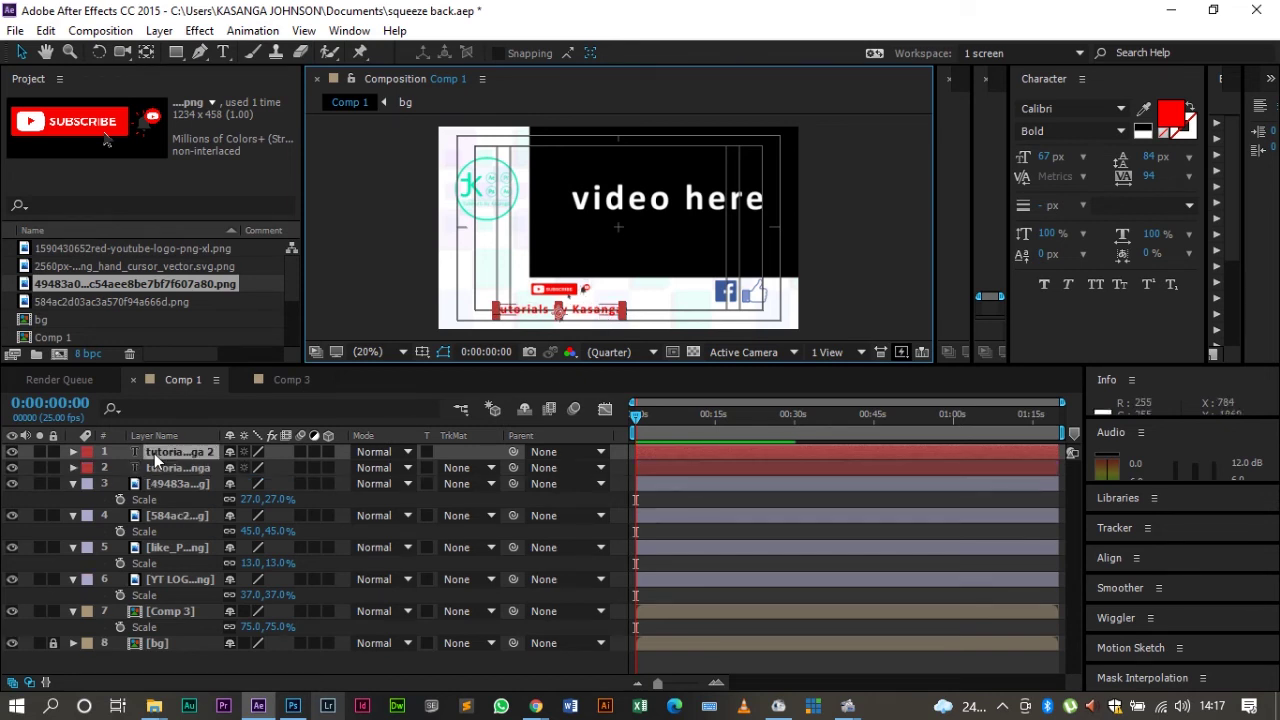
drag(605, 313, 771, 313)
Step: Recolour the duplicate text with the Facebook icon's blue, 385998, using the eyedropper
click(1172, 116)
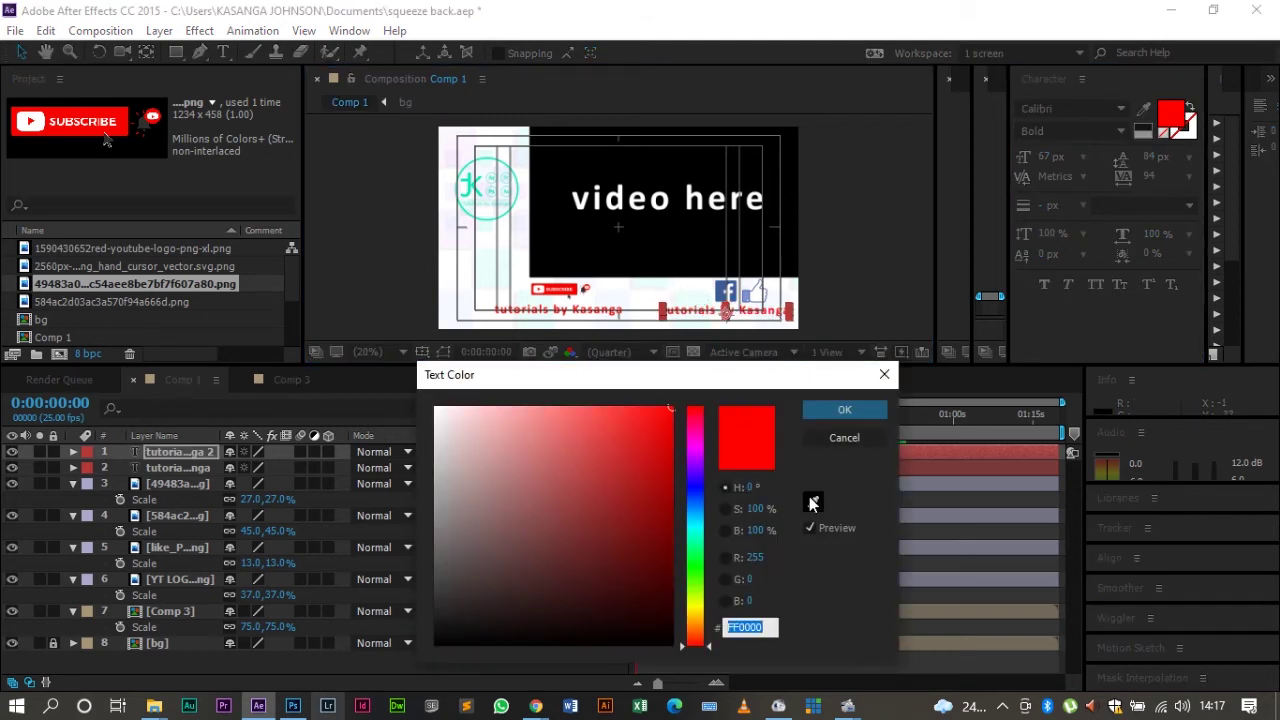
click(813, 501)
click(724, 292)
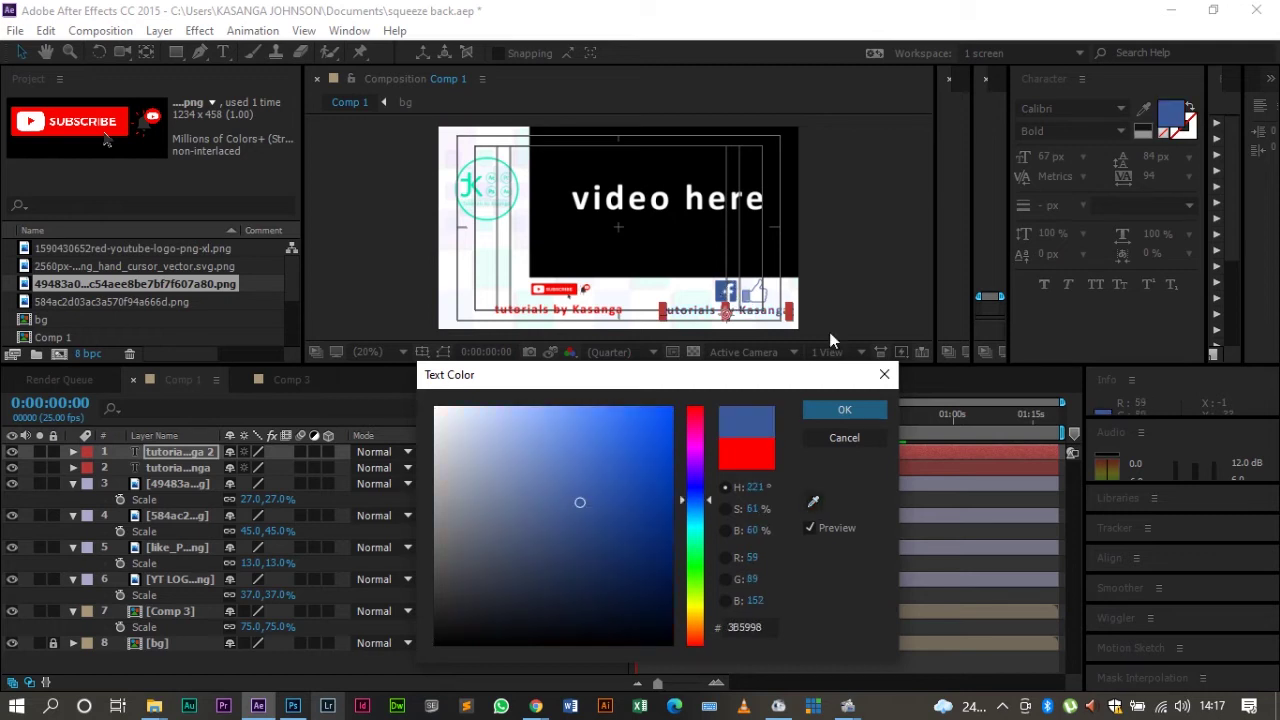
click(838, 409)
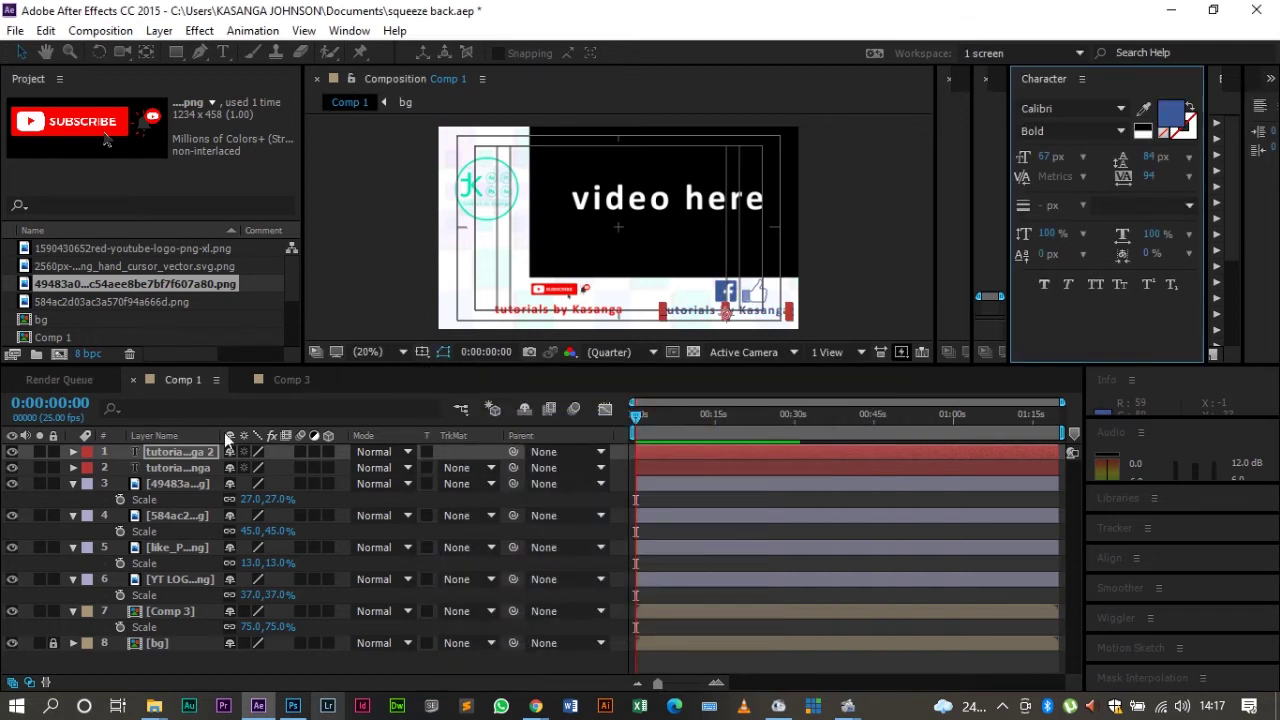
click(180, 515)
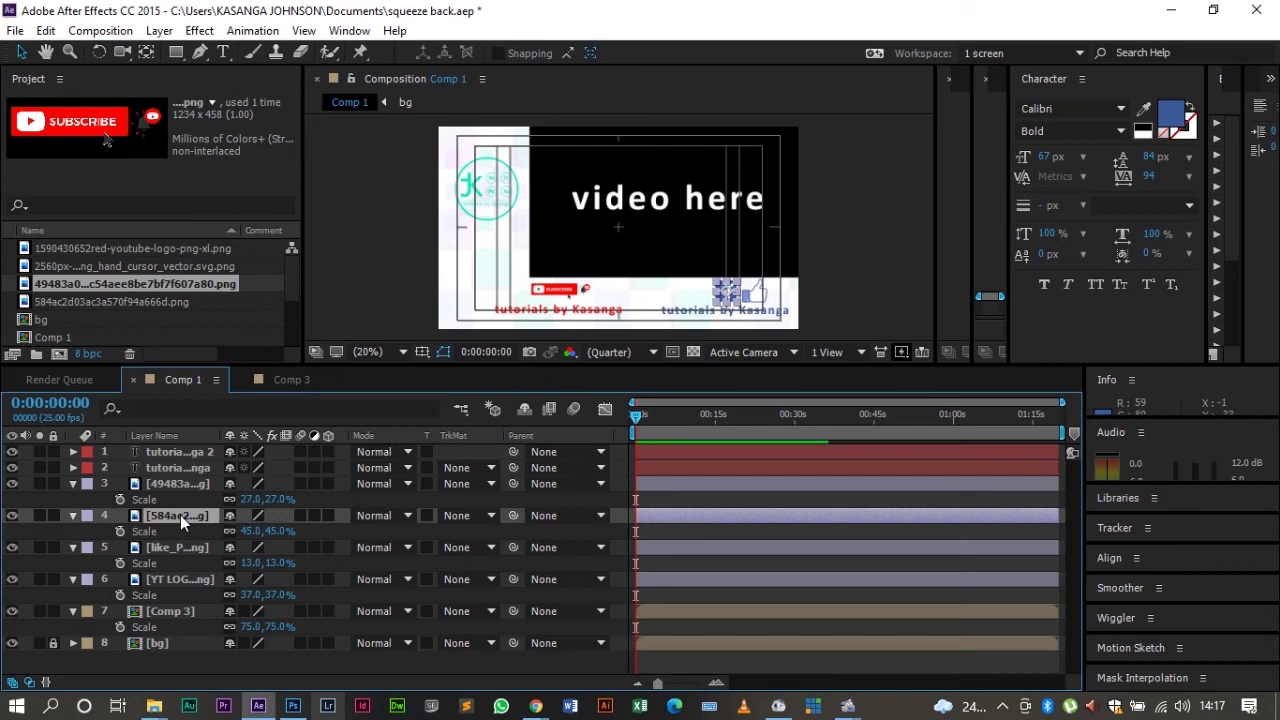
Step: Select all unlocked layers in Comp 1 and collapse their Scale rows
ctrl+click(190, 549)
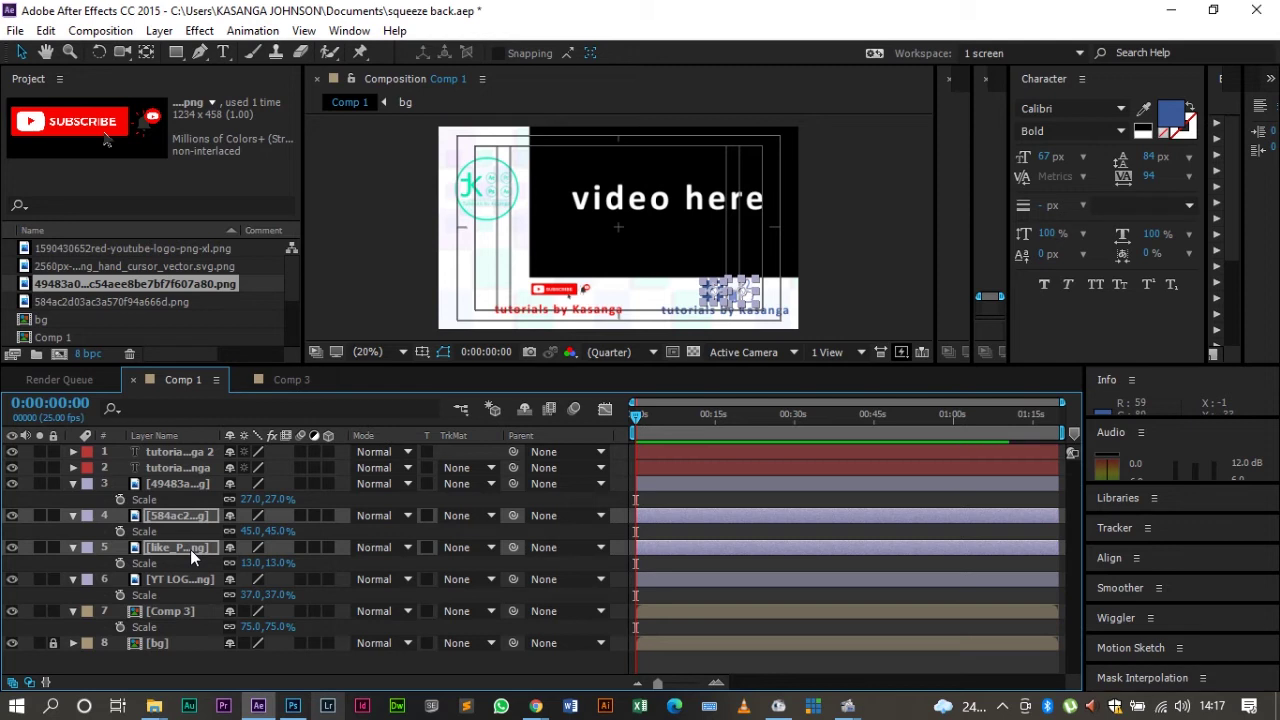
click(713, 507)
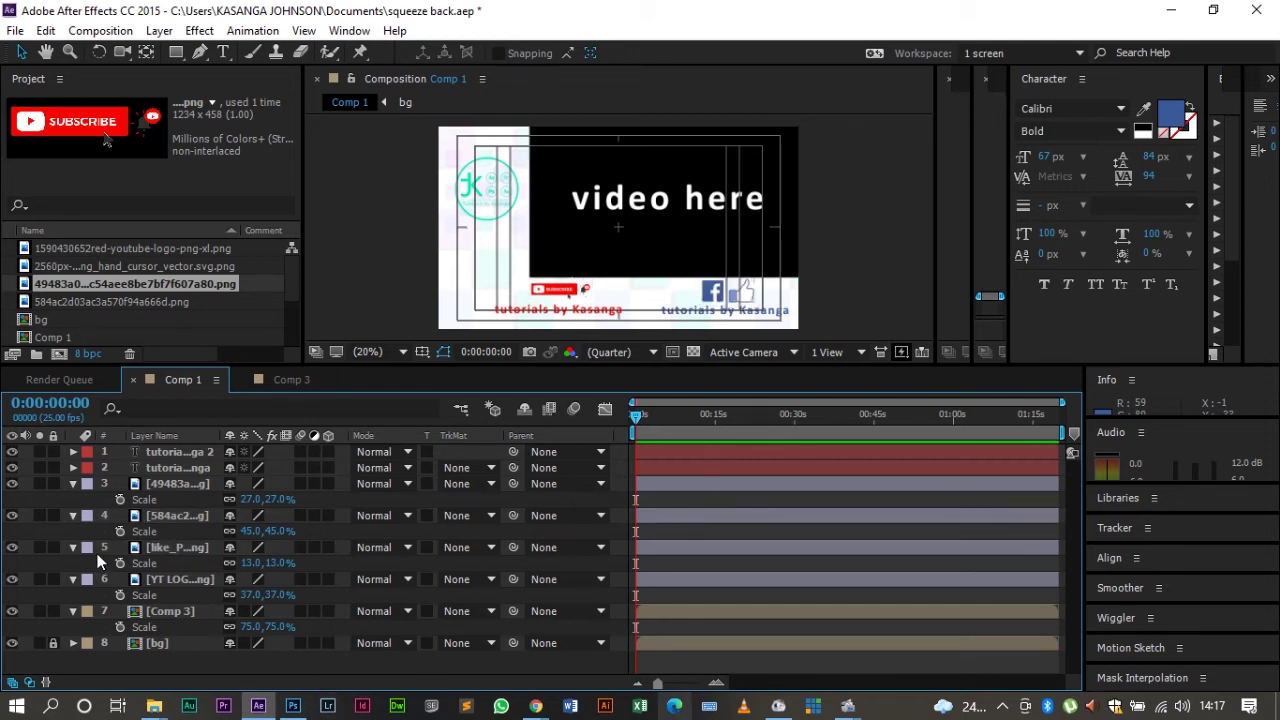
key(ctrl+a)
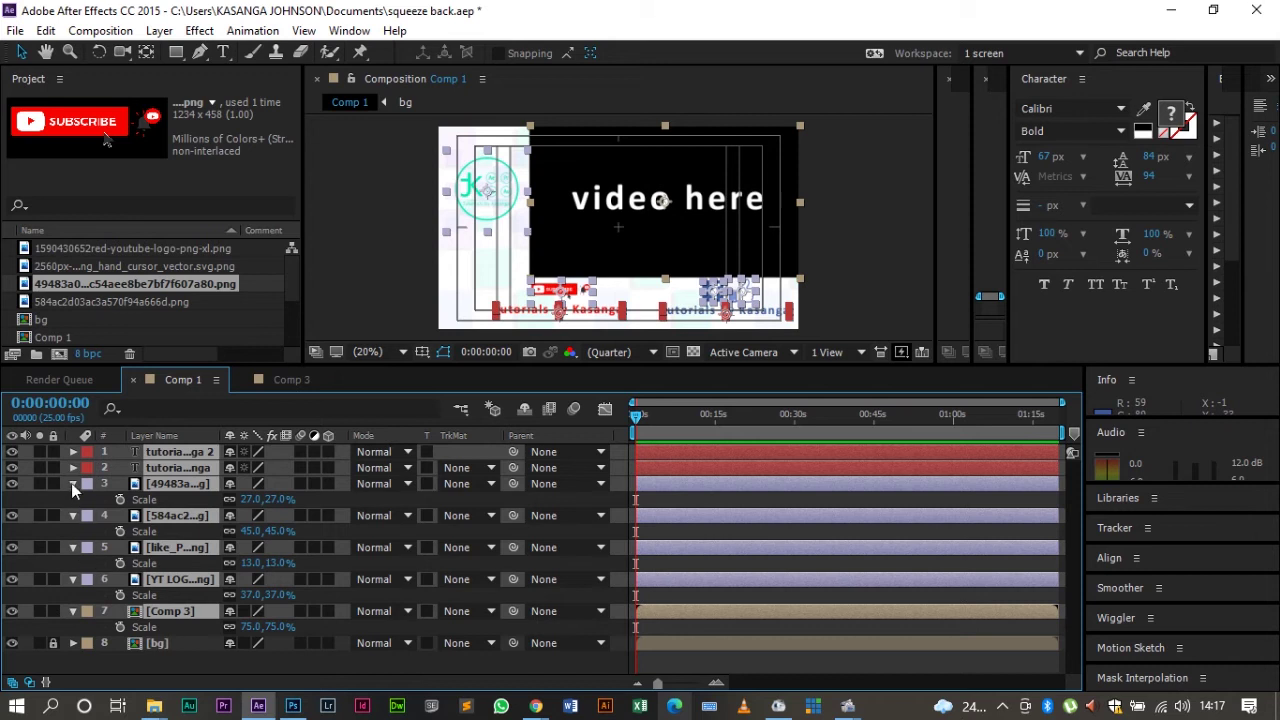
click(71, 483)
click(141, 593)
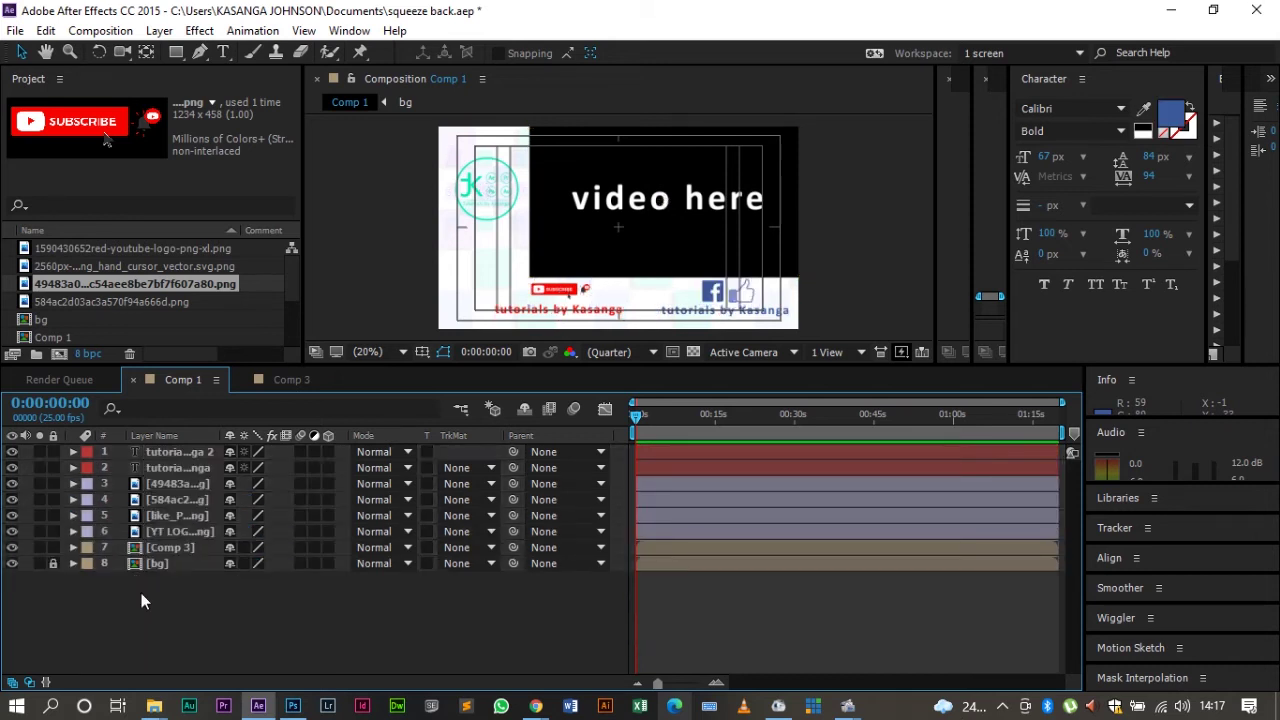
Step: Browse the Project panel files and settle on the hand cursor PNG
click(63, 301)
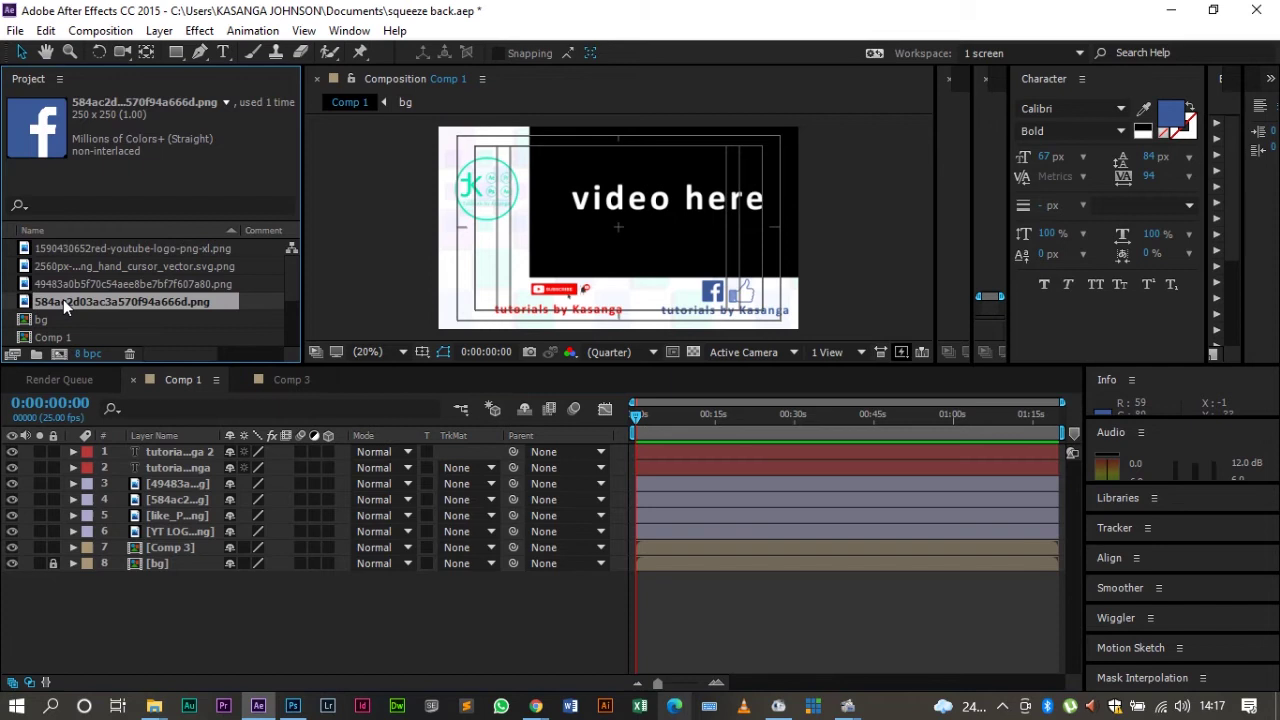
key(Up)
key(Up)
key(Up)
key(Down)
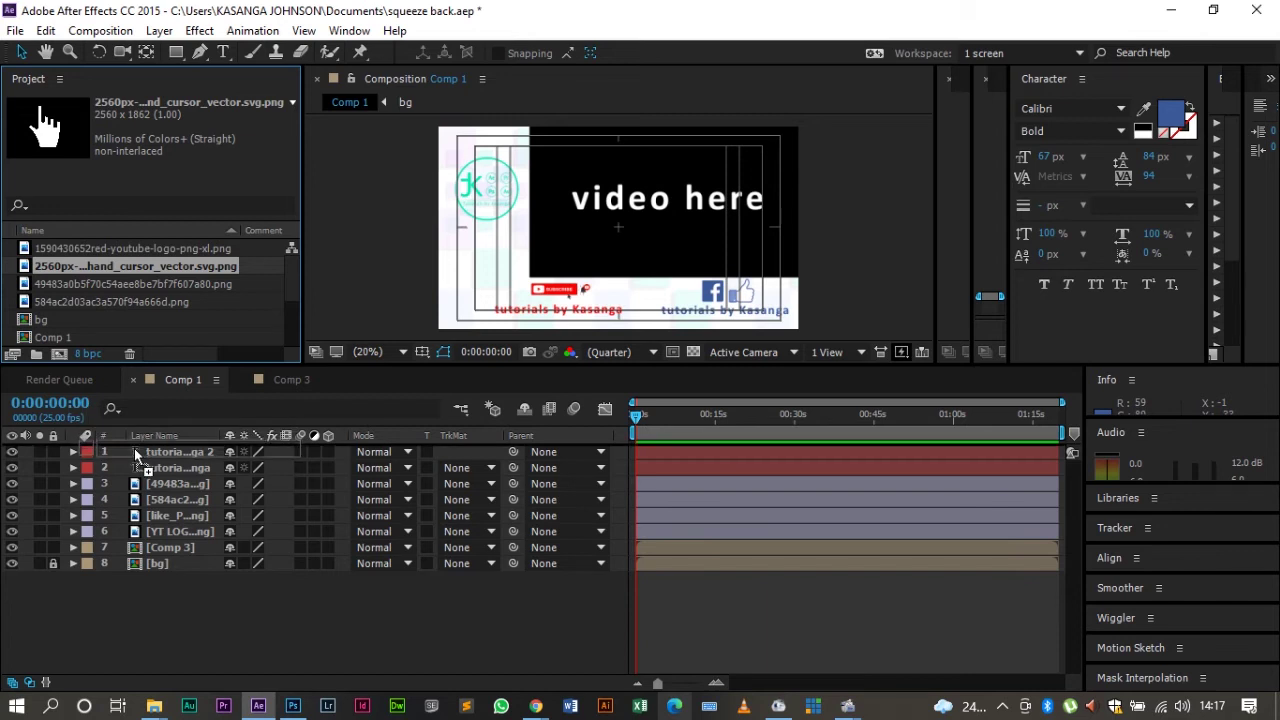
Step: Add the hand cursor PNG to Comp 1, scale it to 8%, and position it at 345,715
drag(134, 448, 136, 454)
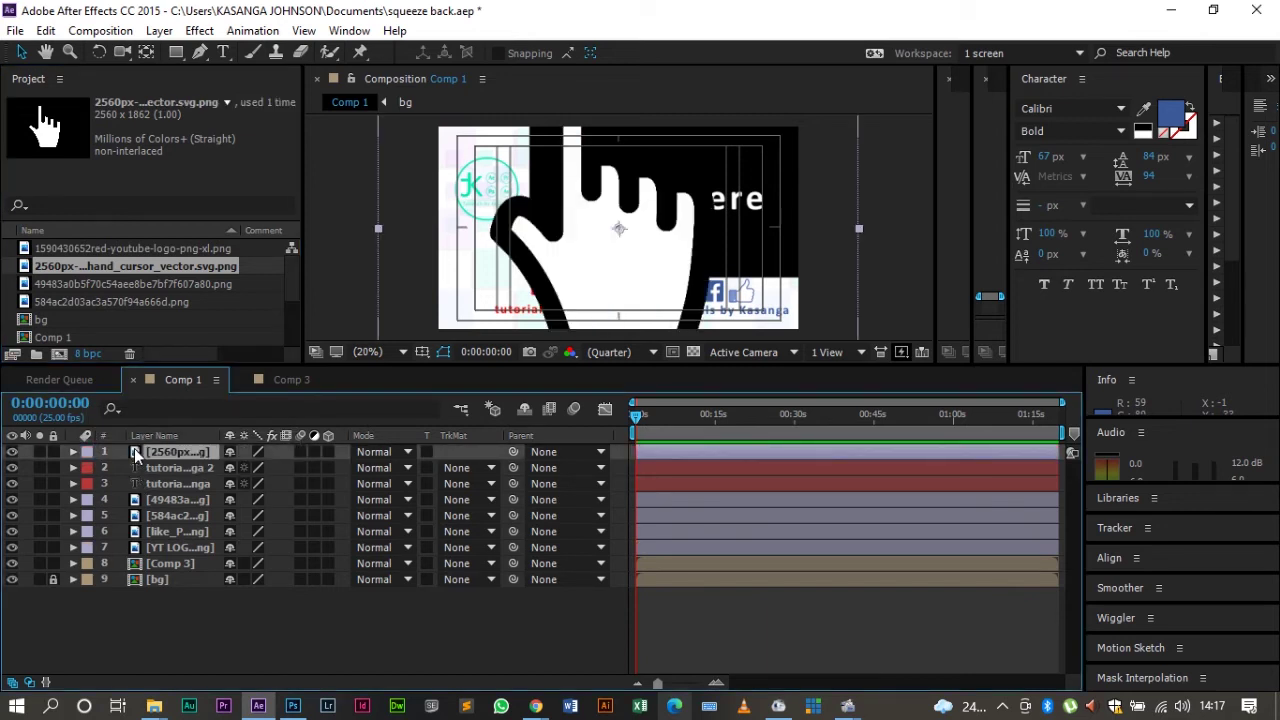
key(s)
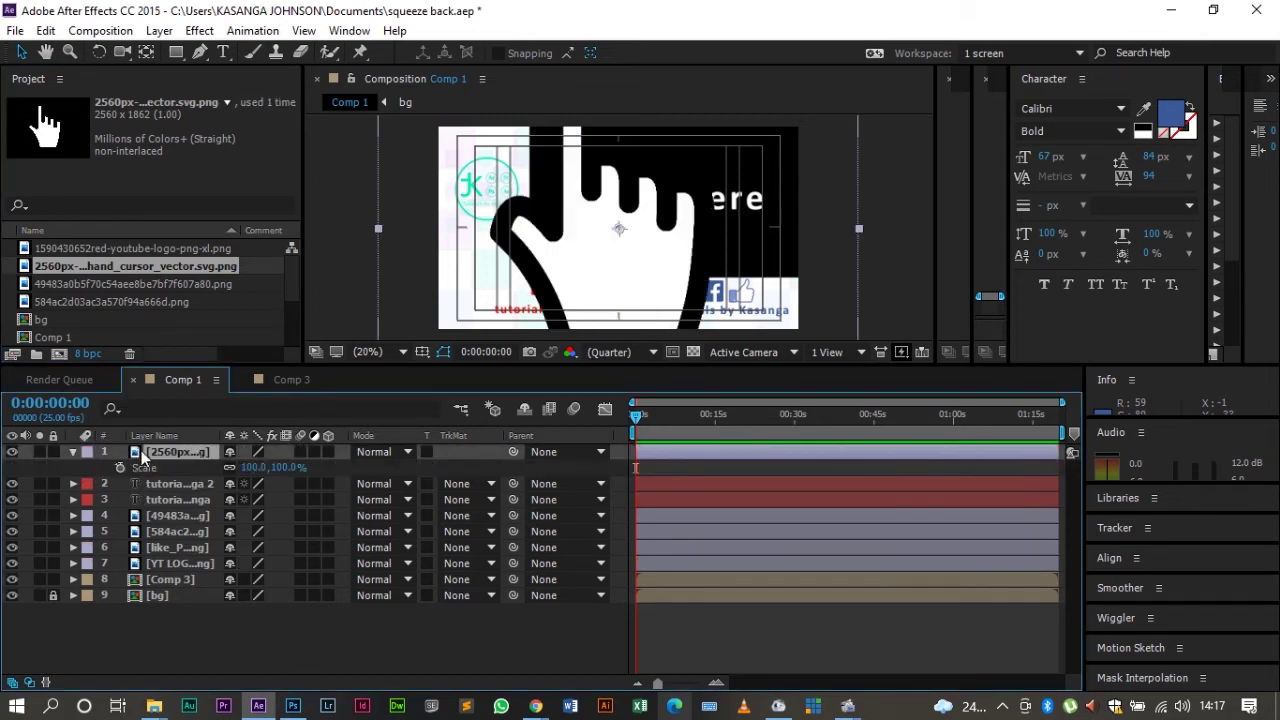
drag(286, 467, 197, 467)
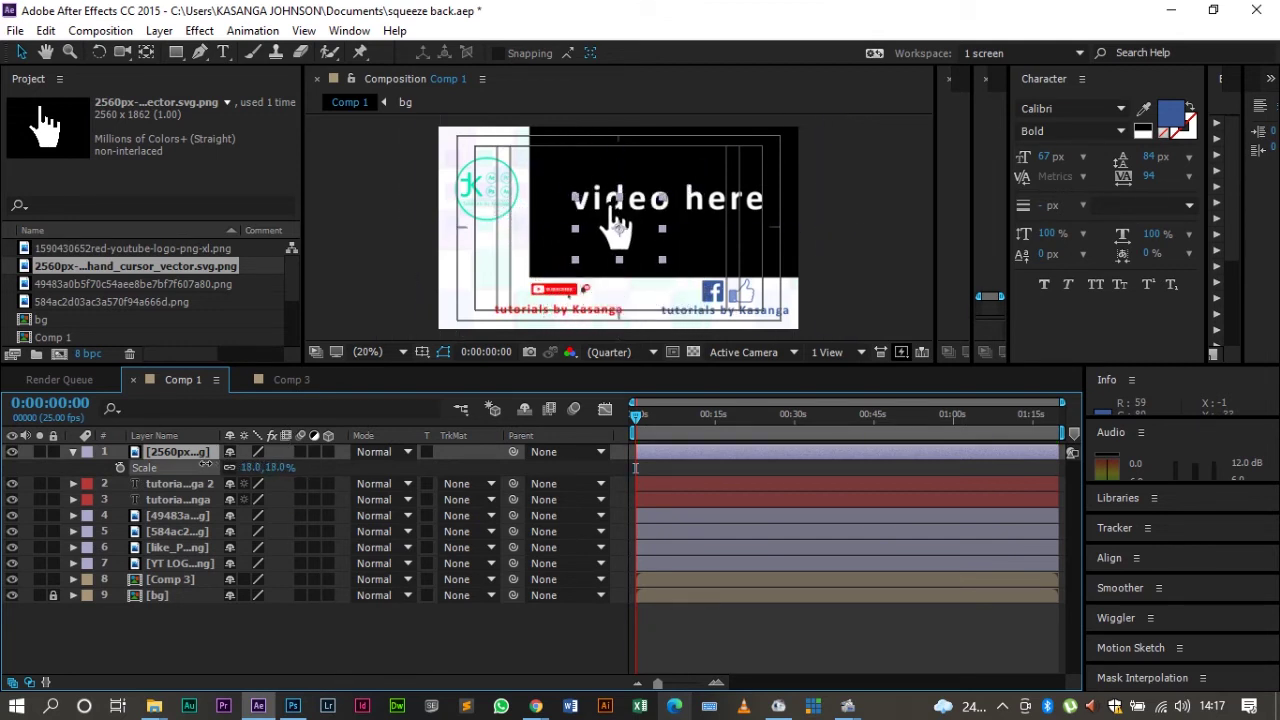
drag(620, 228, 506, 260)
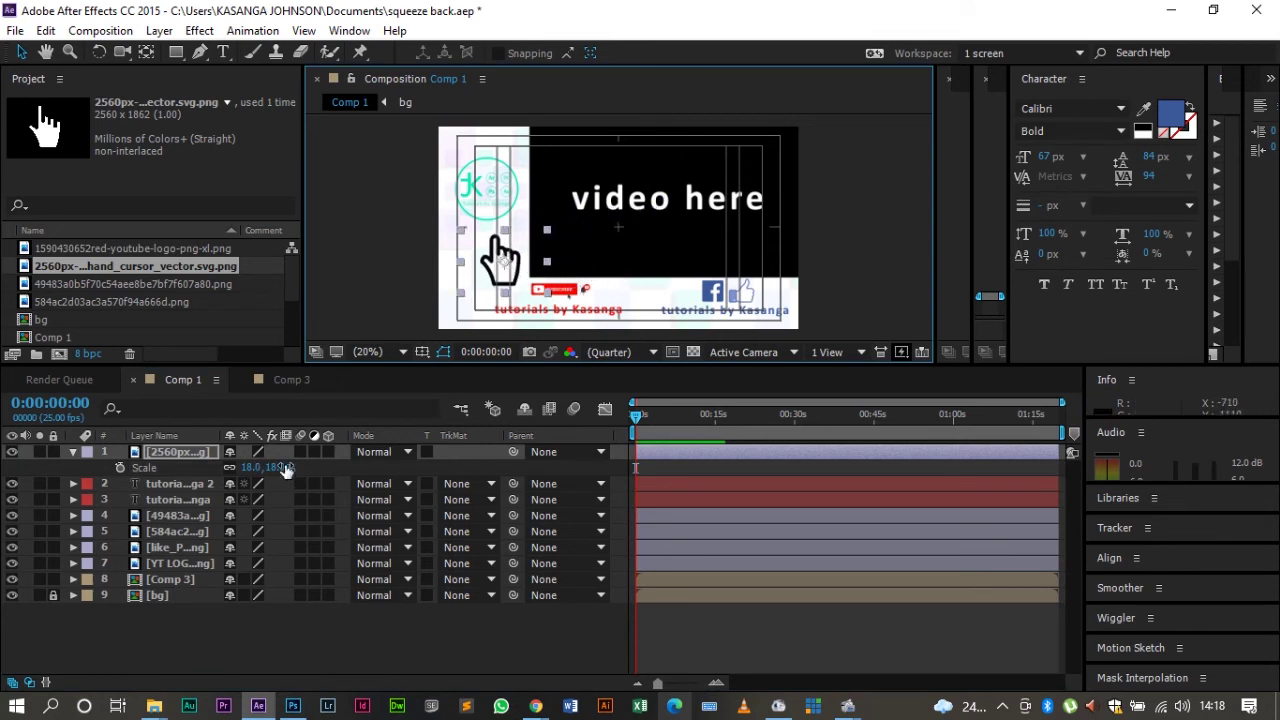
drag(276, 467, 270, 467)
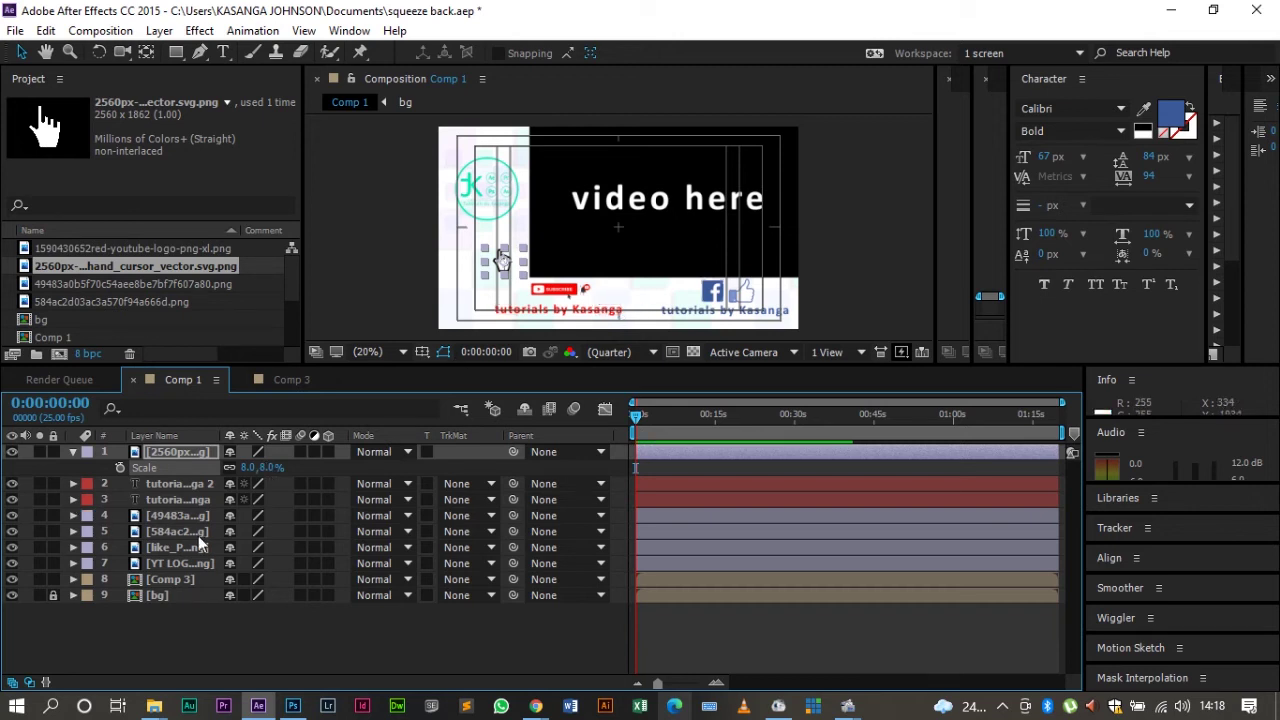
key(p)
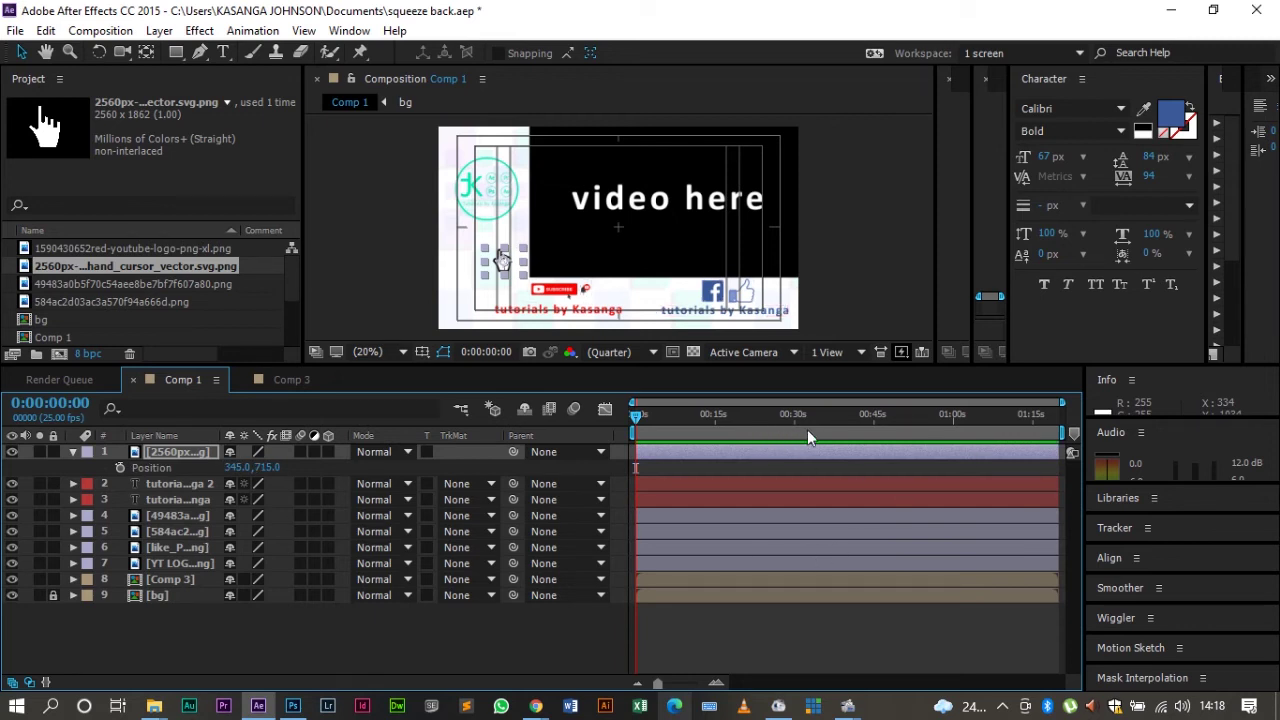
Step: Change Comp 1's duration from 1:20 to 0:00:30:00 in Composition Settings
click(100, 31)
click(195, 79)
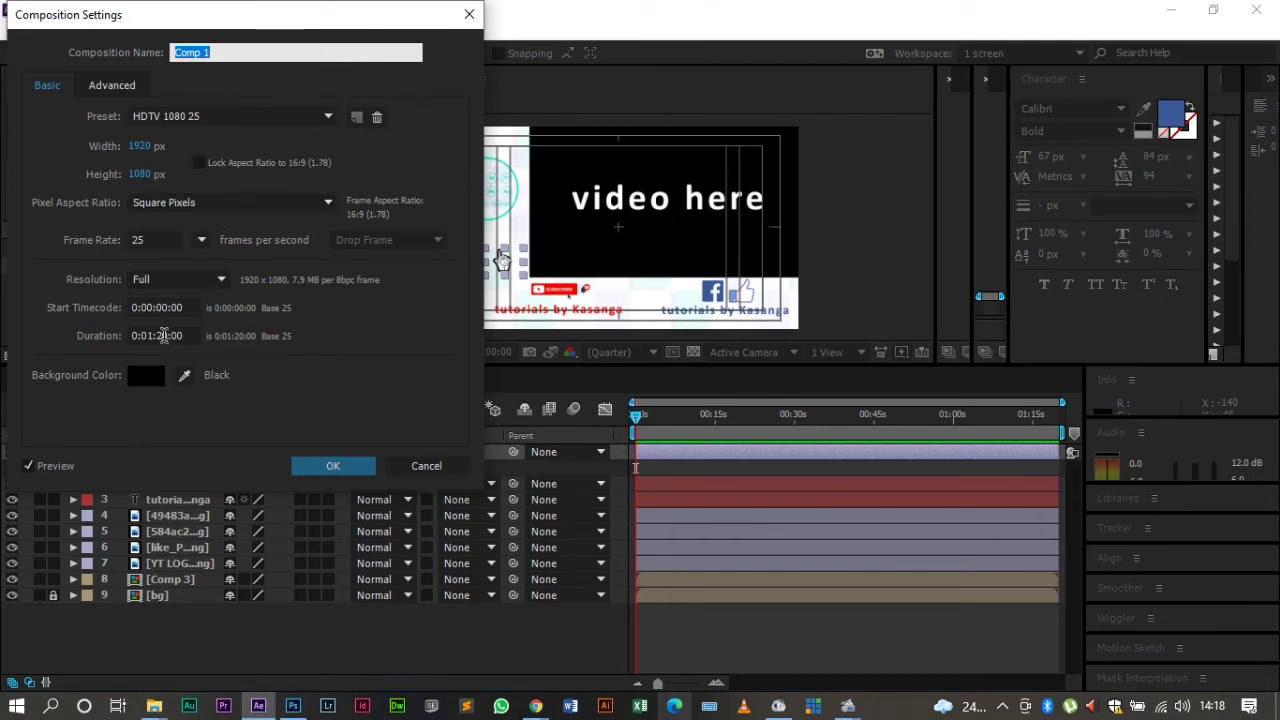
click(164, 335)
key(BackSpace)
text(0)
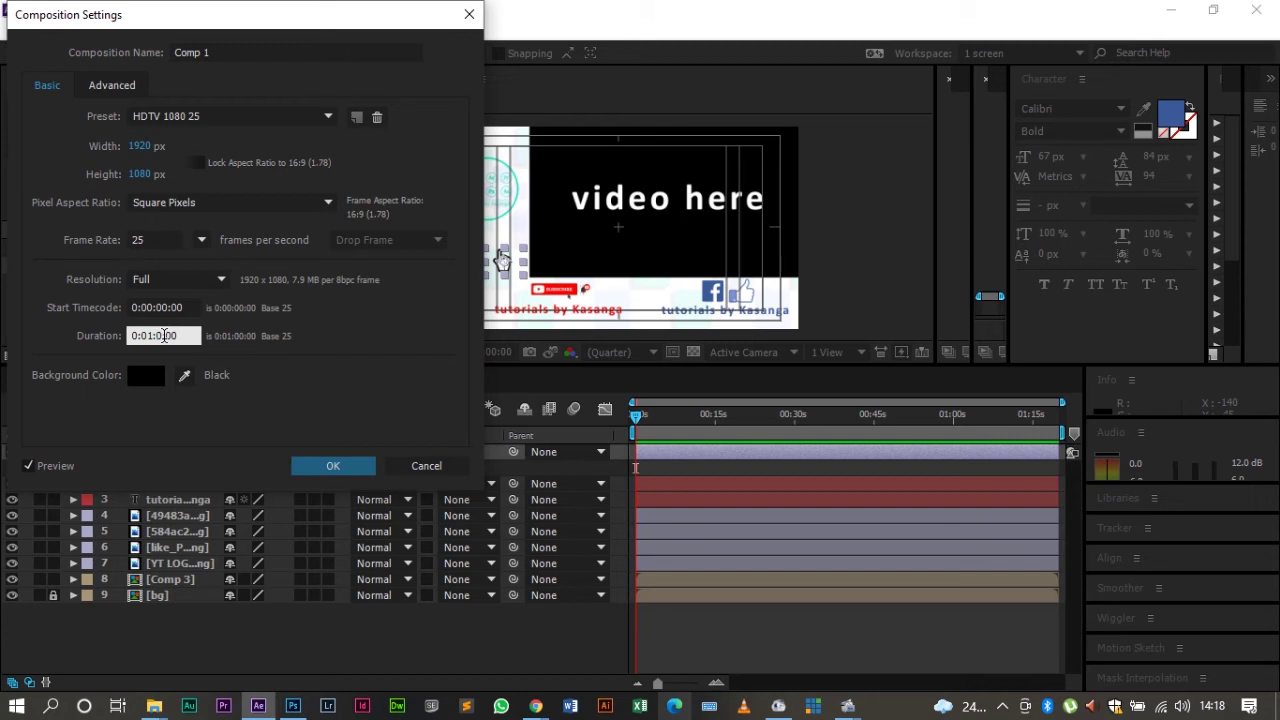
key(BackSpace)
text(3)
key(BackSpace)
text(0:)
key(Return)
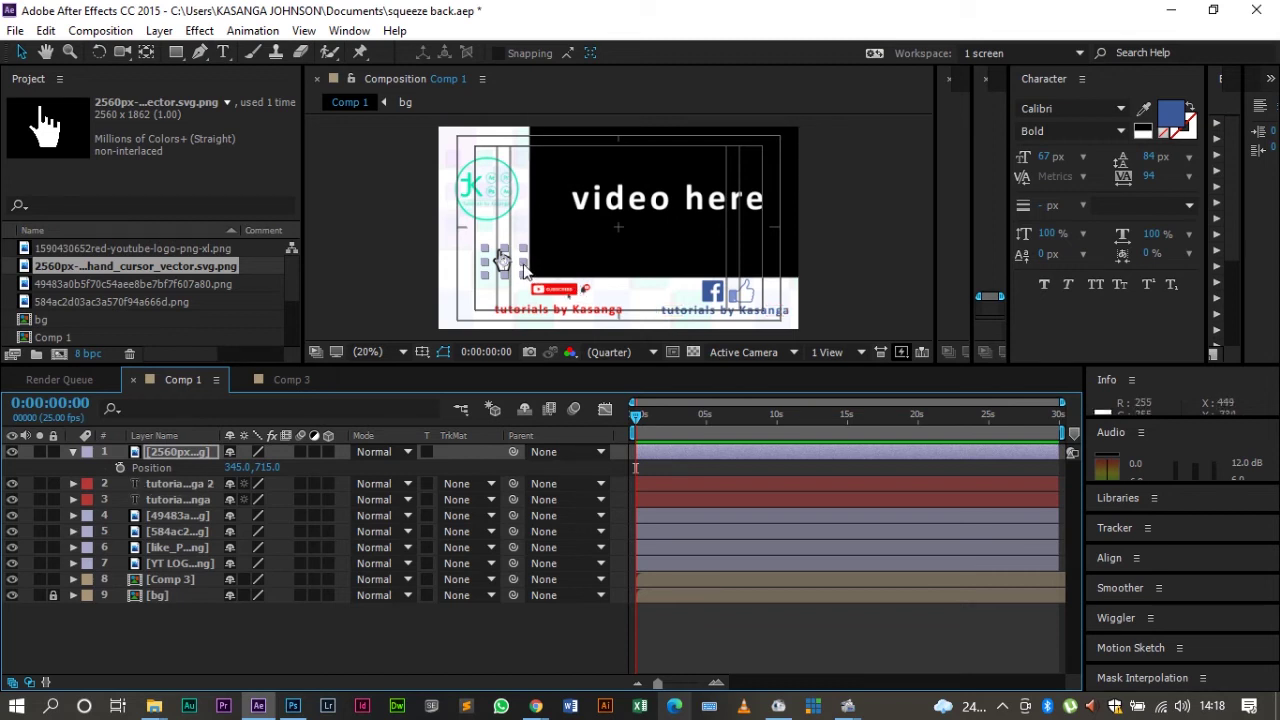
Step: Move the hand cursor below the frame and set a starting Position keyframe at 0:22
drag(517, 262, 522, 344)
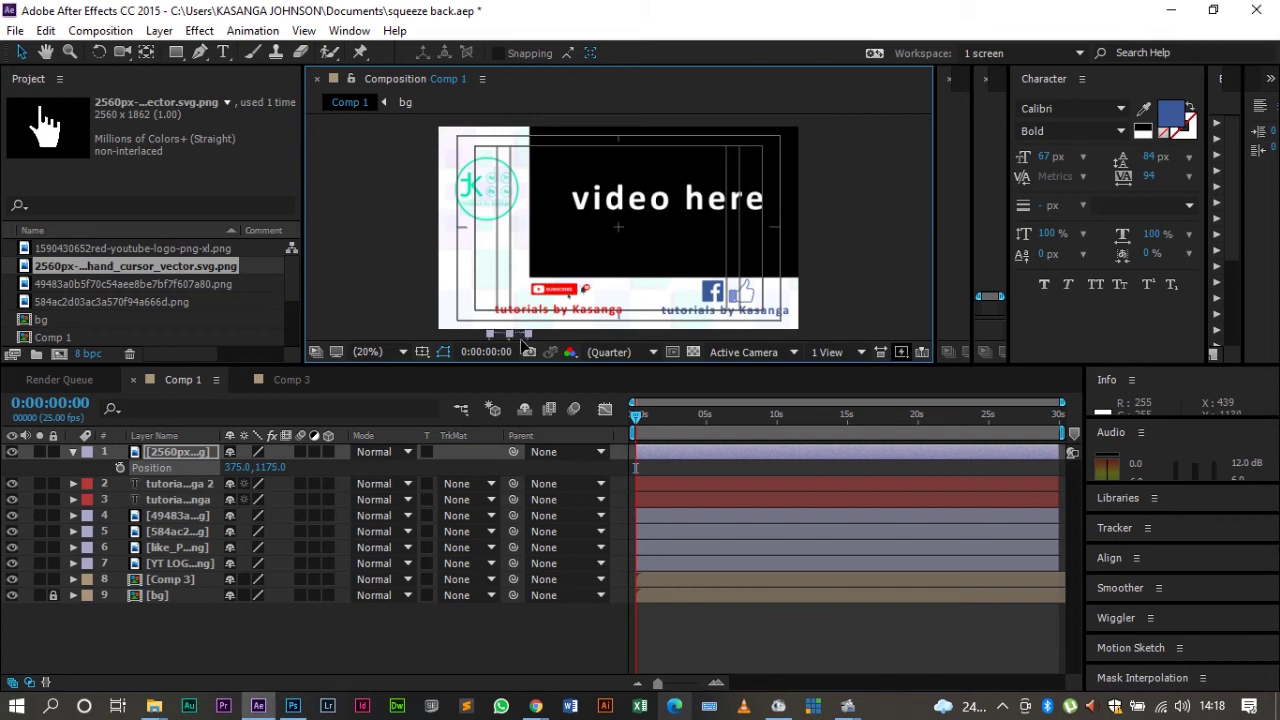
click(119, 466)
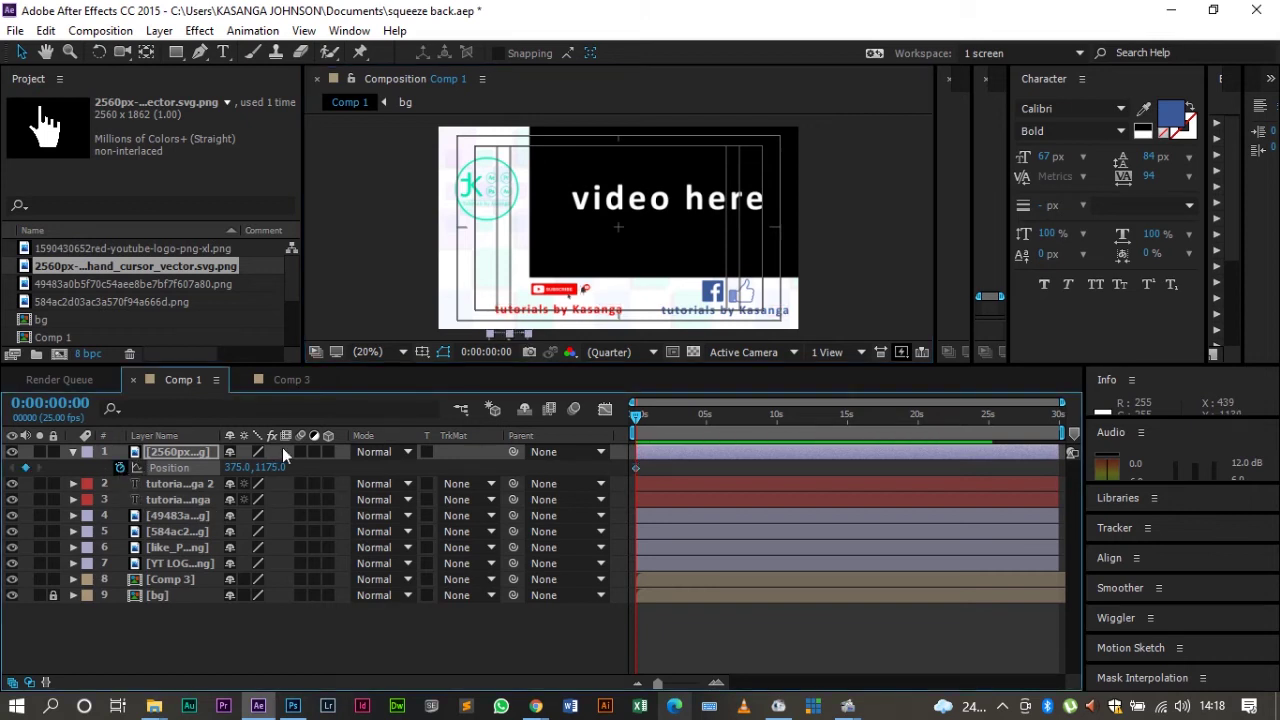
click(648, 420)
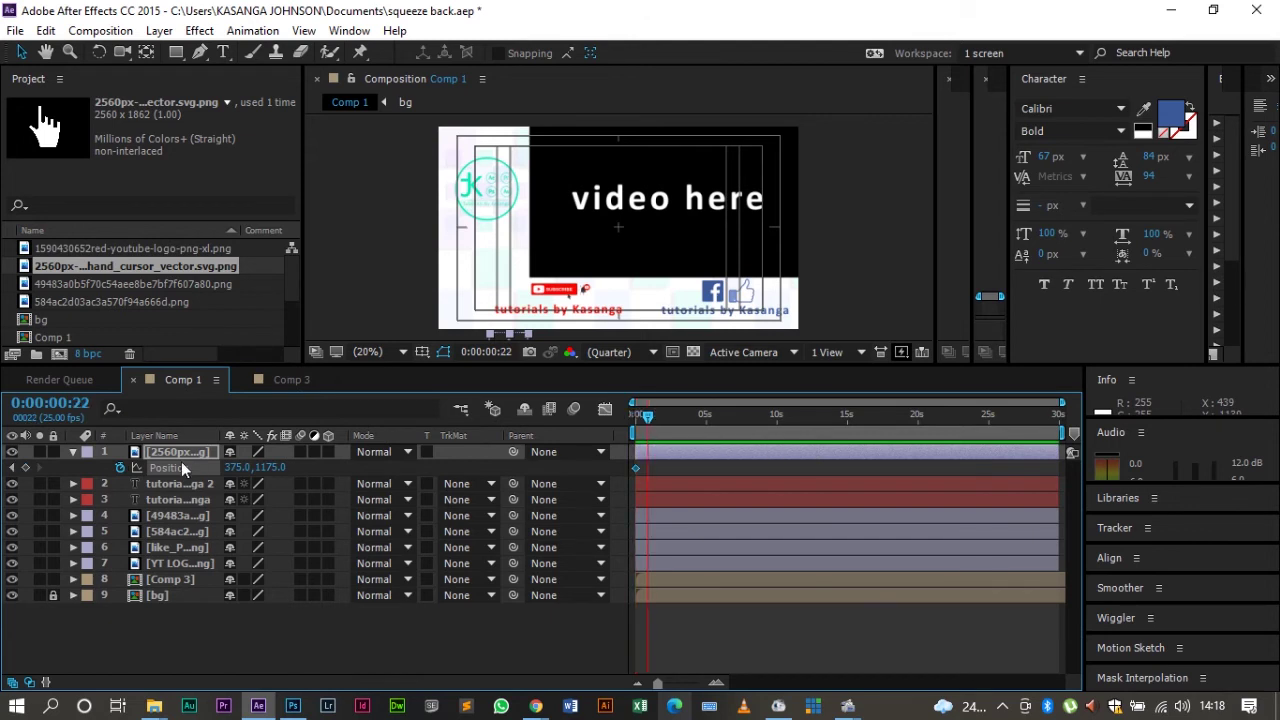
click(25, 468)
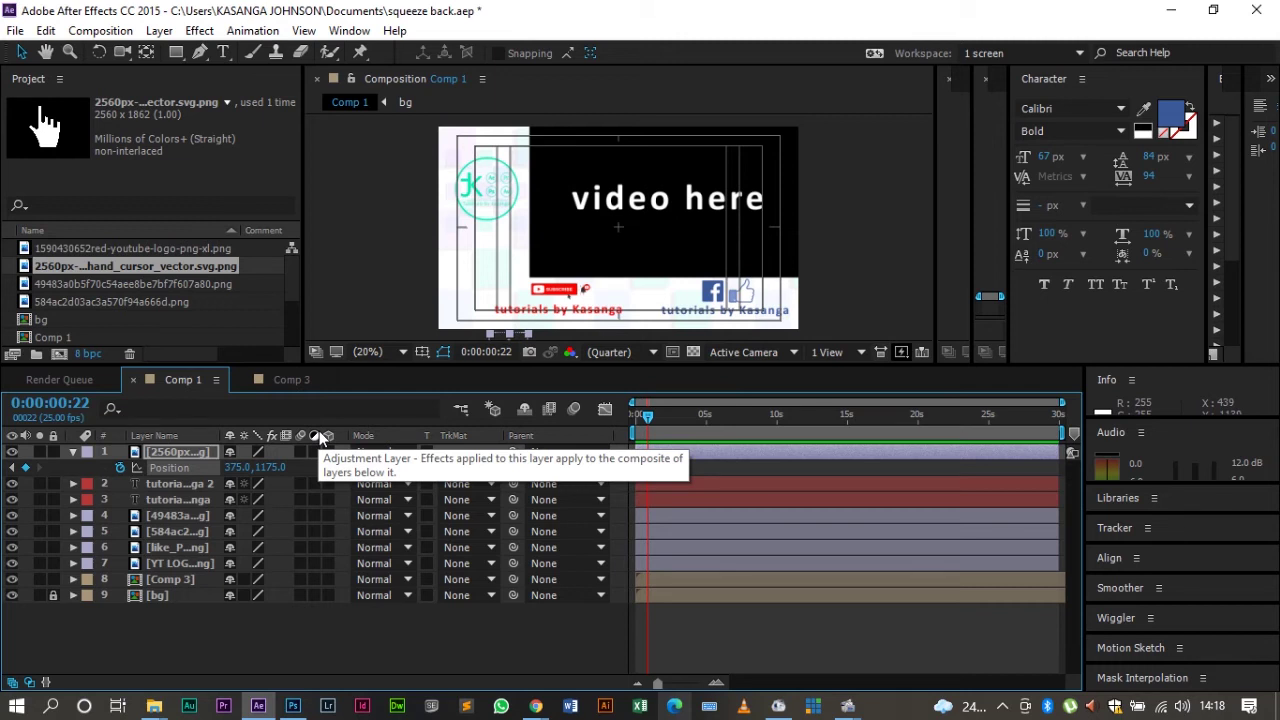
Step: At 0:00:01:15, key the hand cursor onto the subscribe button at 656,917
click(658, 414)
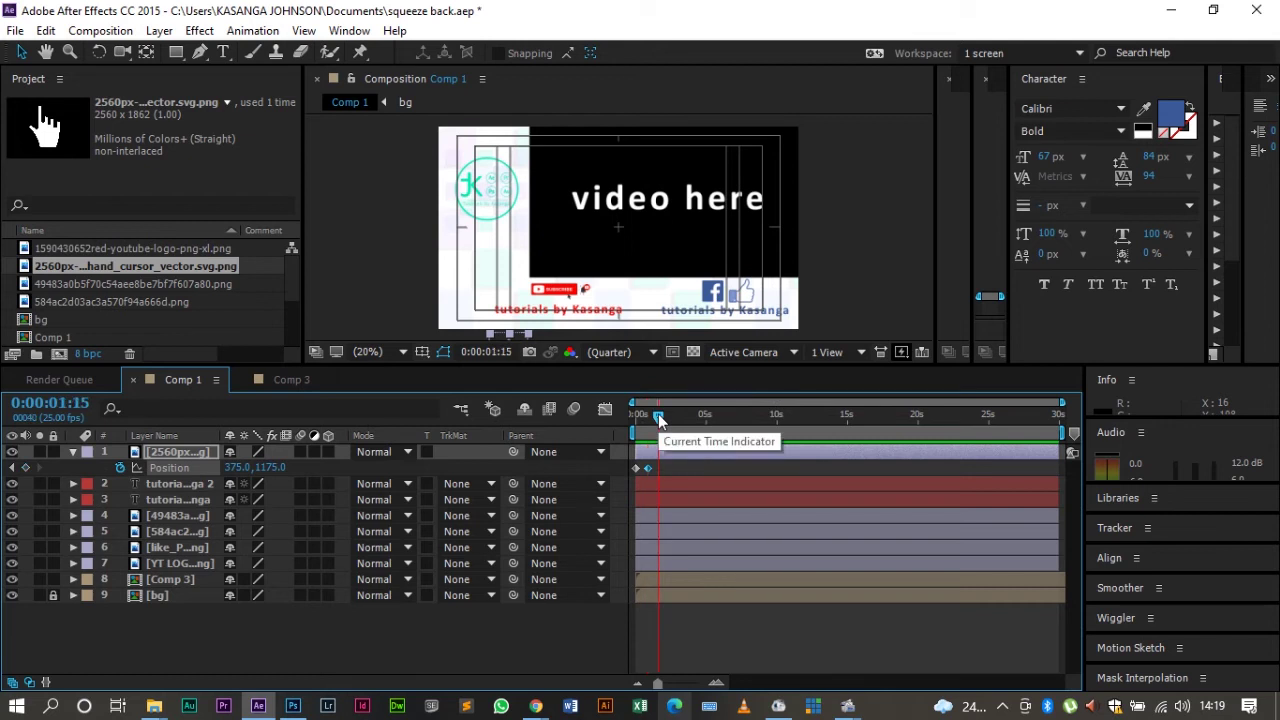
drag(232, 467, 403, 452)
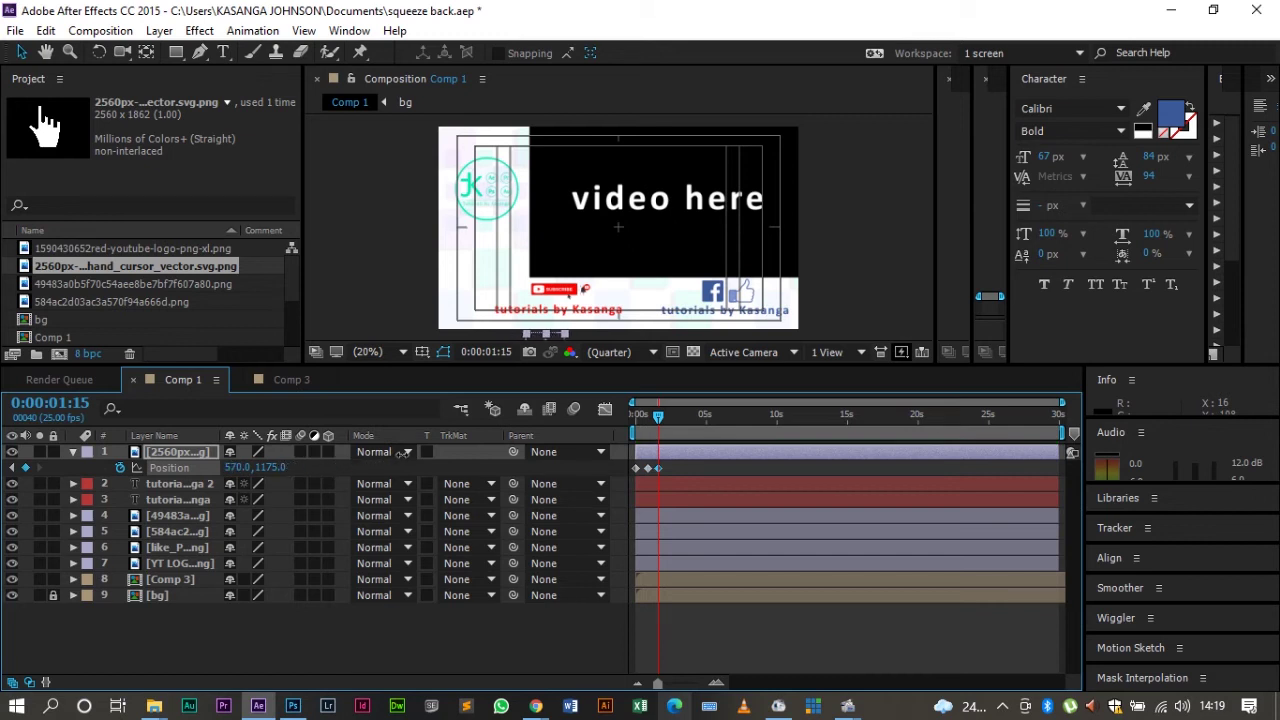
key(space)
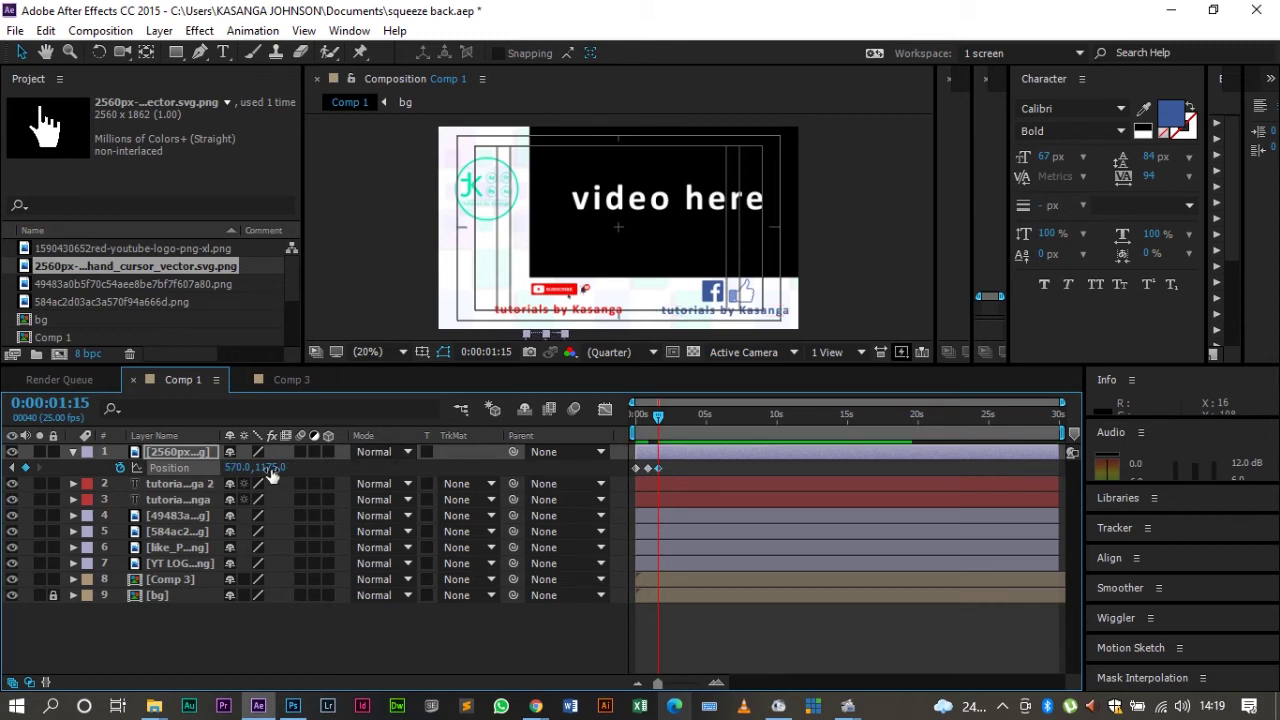
drag(270, 467, 88, 417)
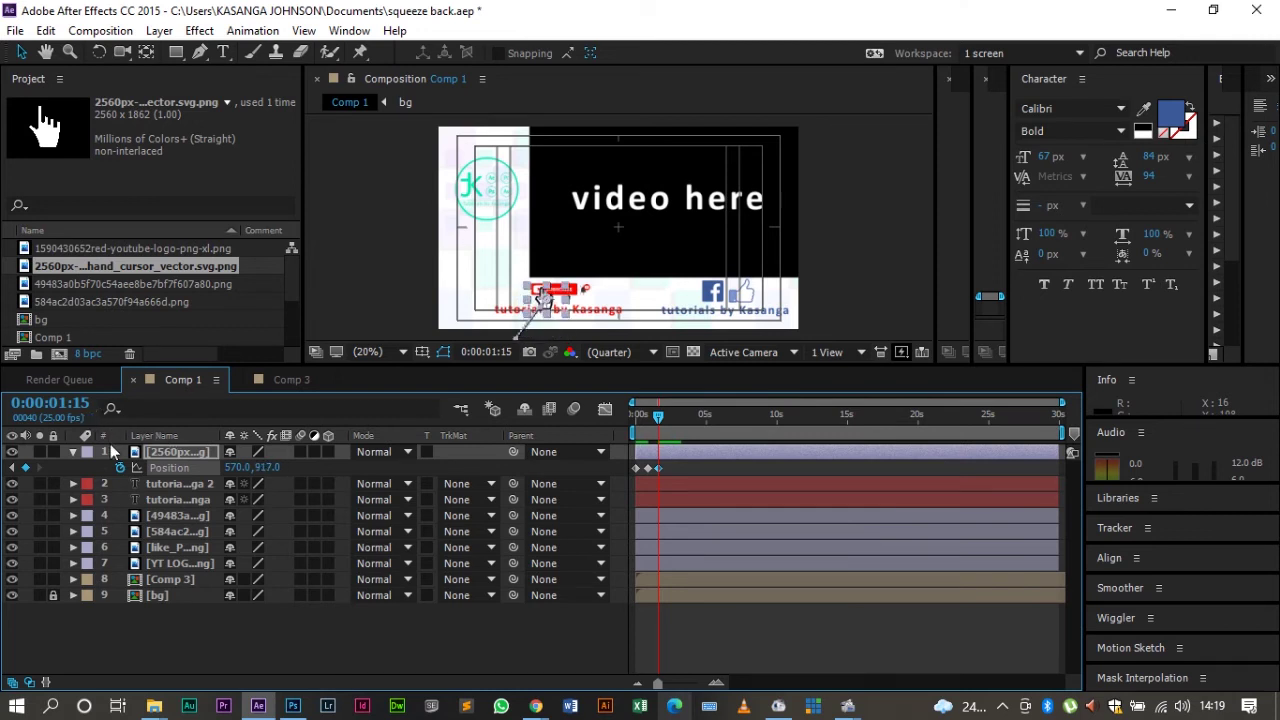
drag(236, 467, 296, 456)
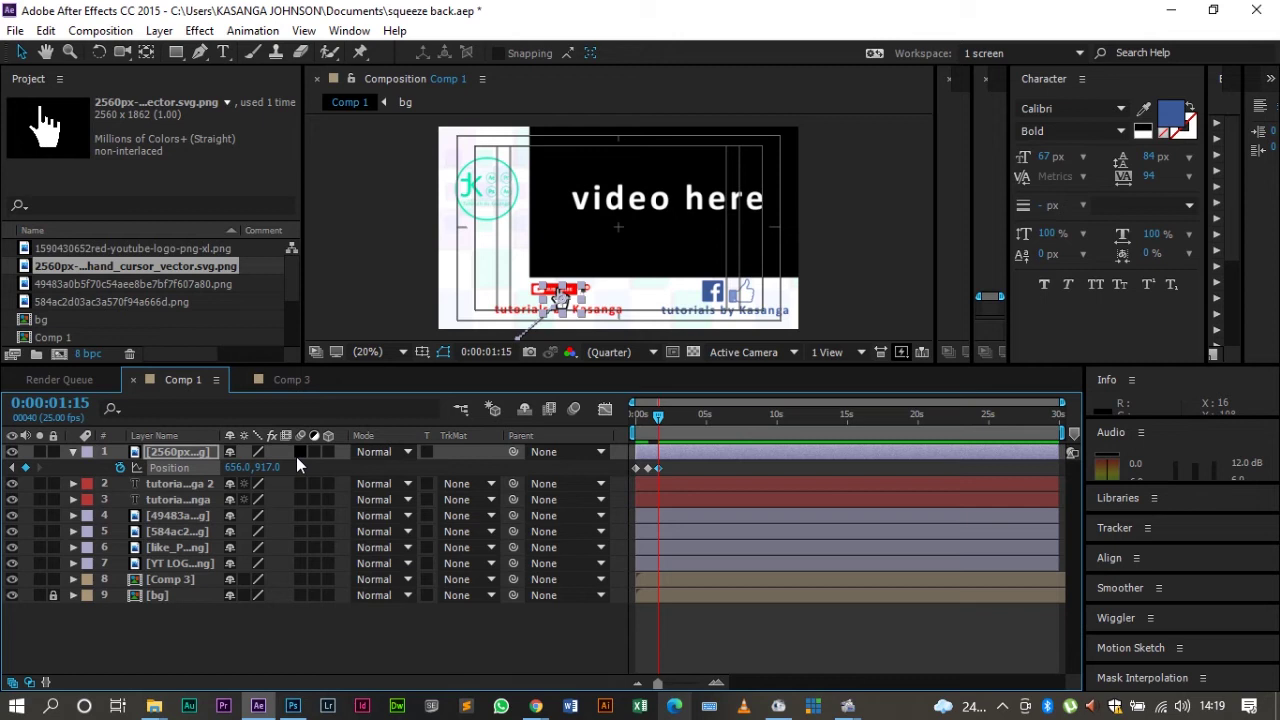
click(71, 452)
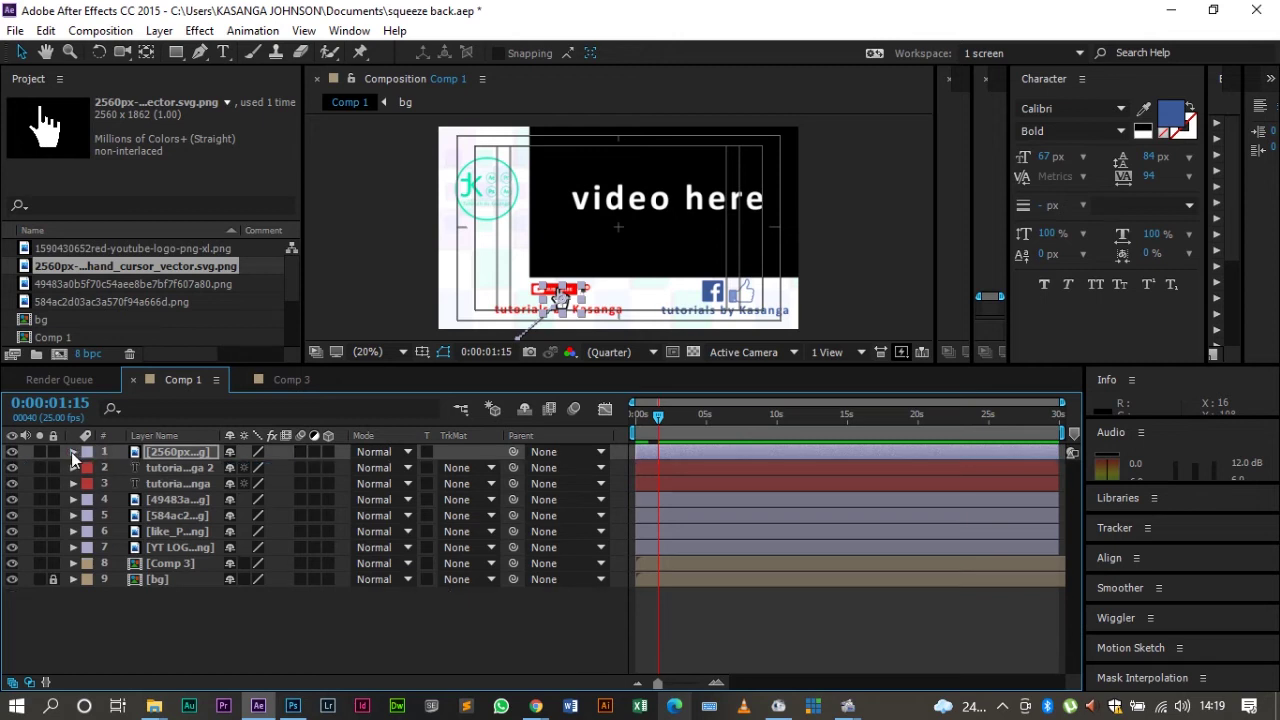
Step: Key the hand's Scale at 8% at 2:18 and at 6% at 0:00:02:05
click(71, 452)
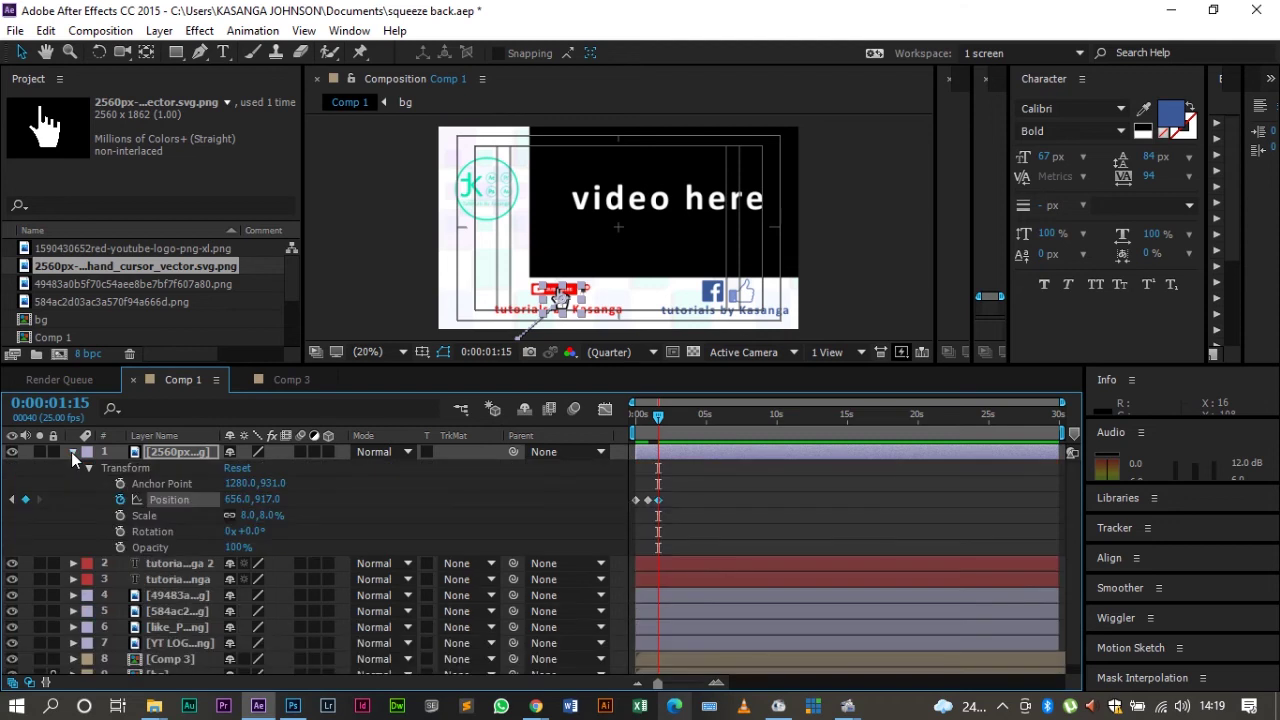
click(120, 516)
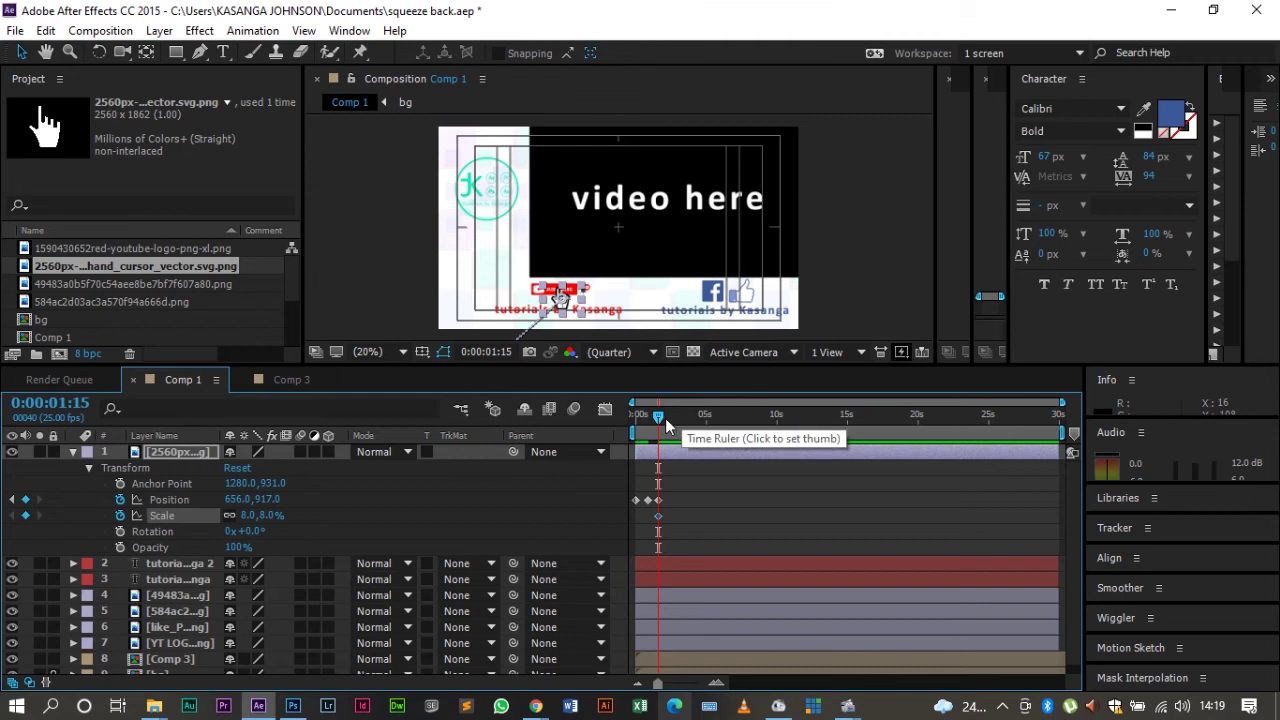
drag(658, 415, 674, 425)
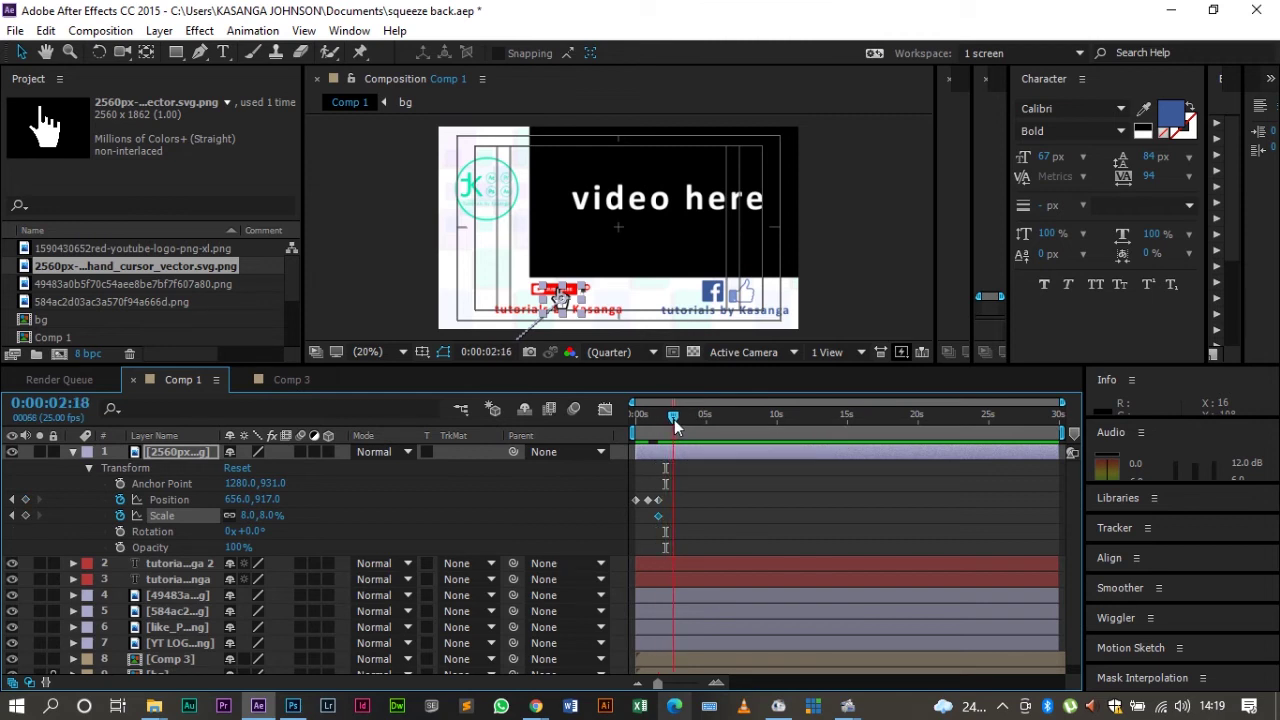
click(26, 515)
drag(674, 417, 667, 417)
click(268, 515)
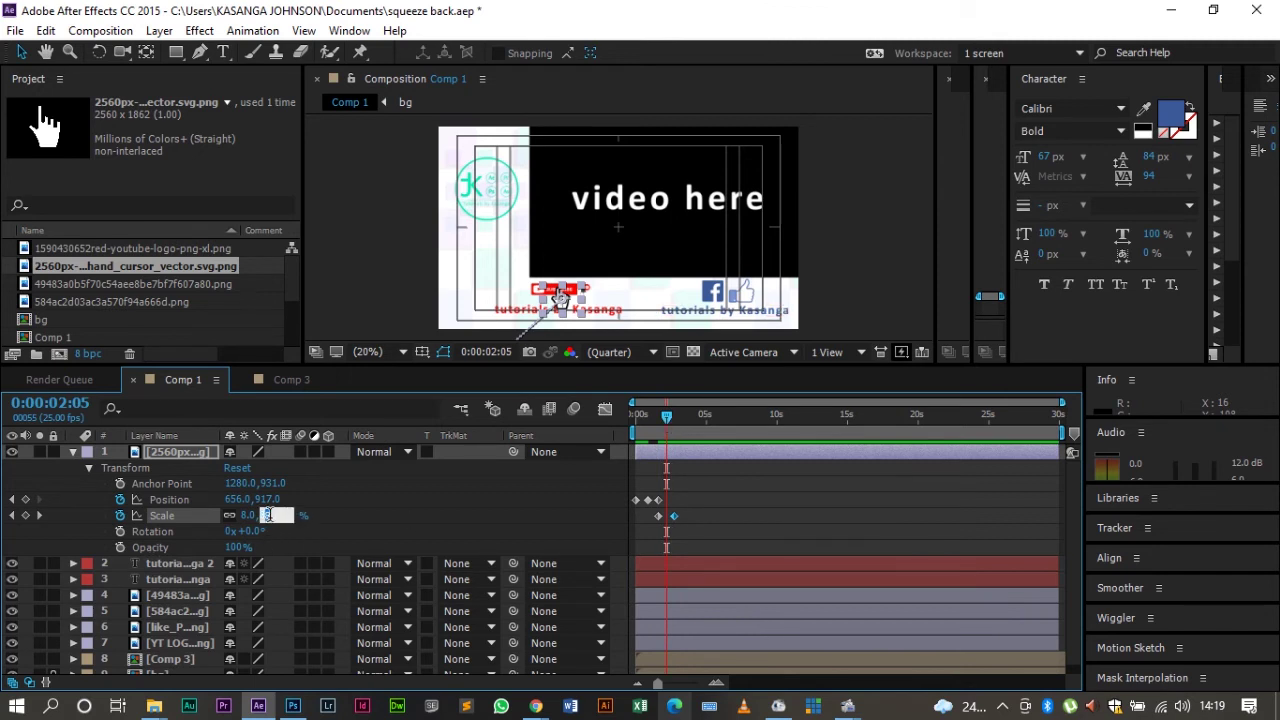
text(6)
key(Return)
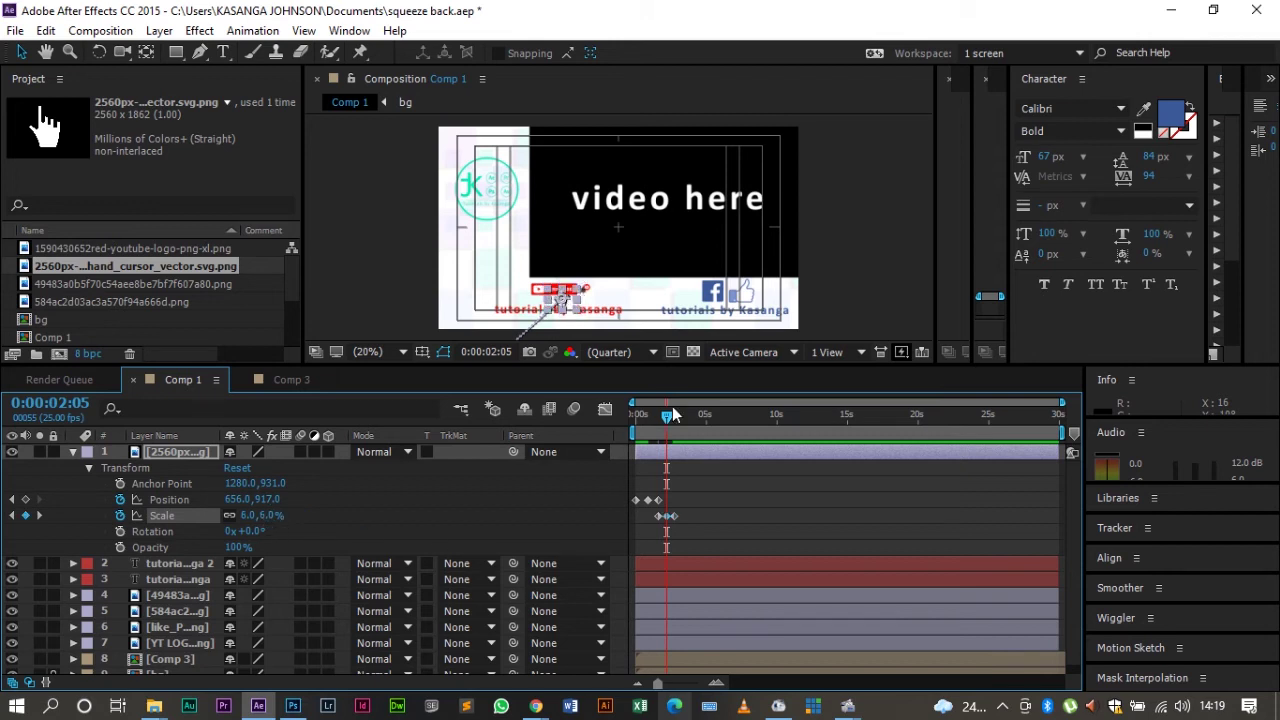
Step: Preview the hand cursor's squeeze from 1:05 and check it frame by frame
click(652, 415)
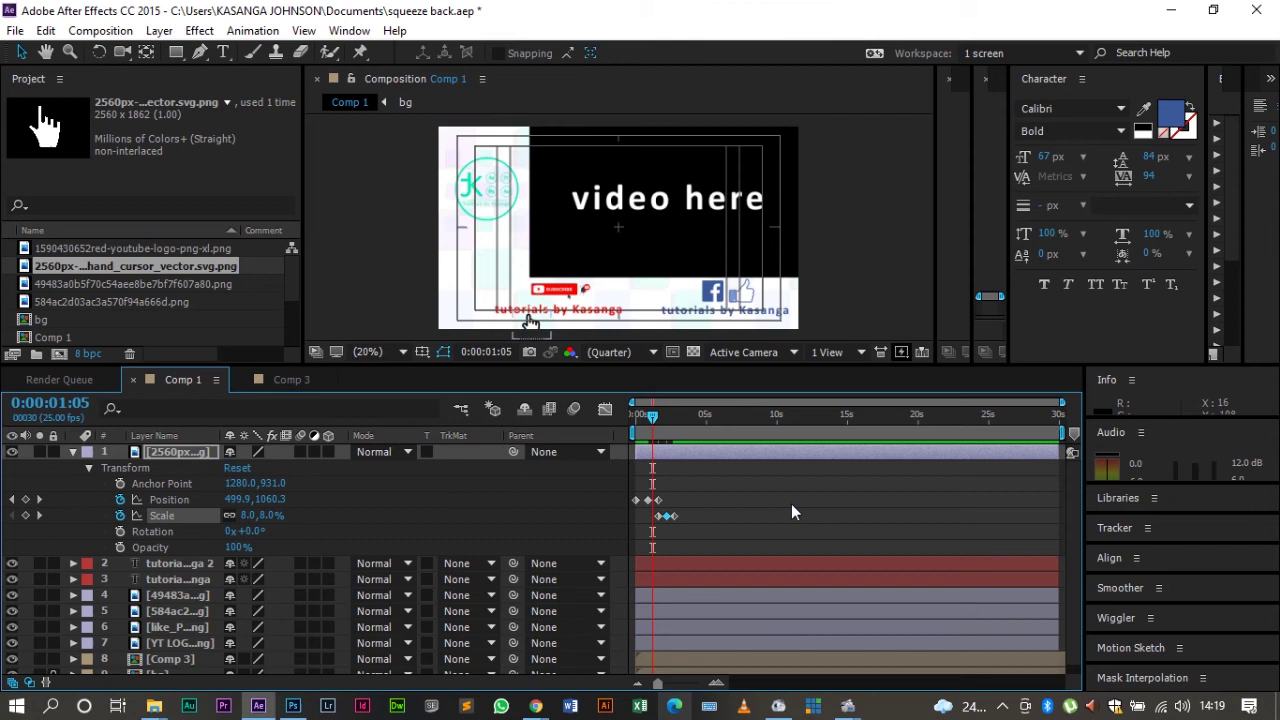
key(space)
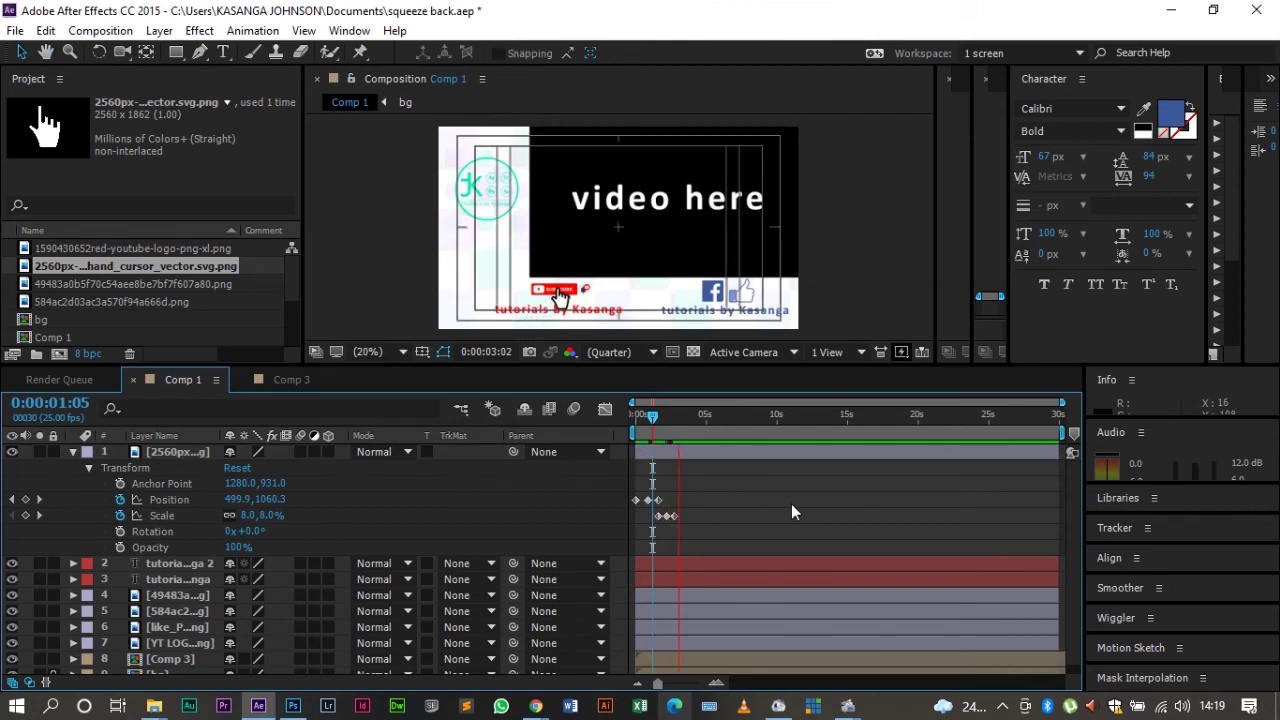
click(664, 414)
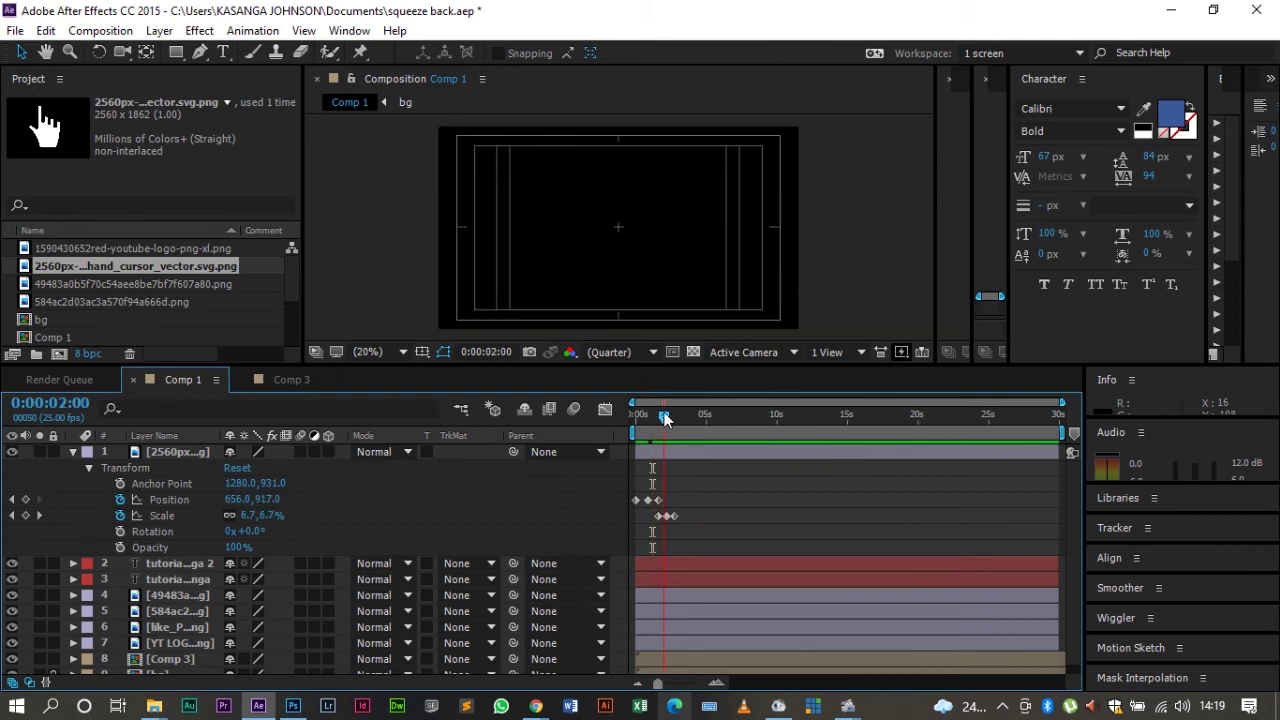
drag(666, 418, 669, 418)
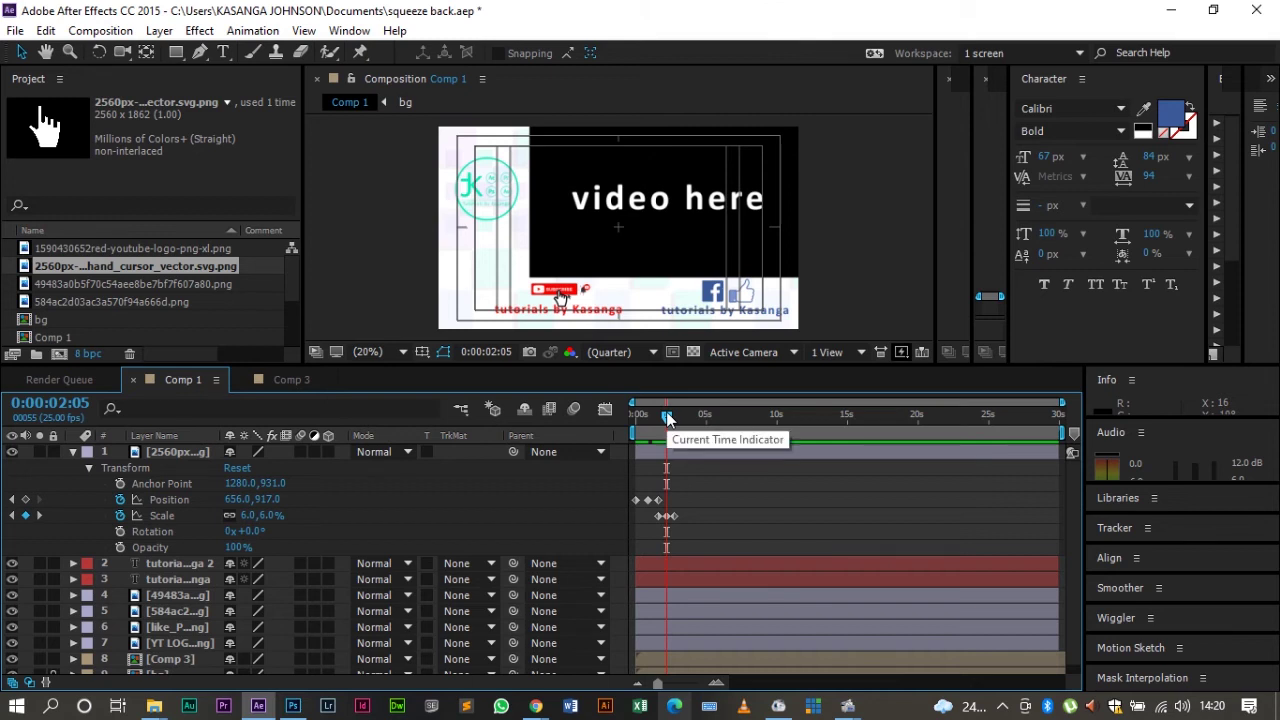
Step: Make the subscribe button 3D and animate its X Rotation from 0° to 355° by 0:00:02:23
click(170, 596)
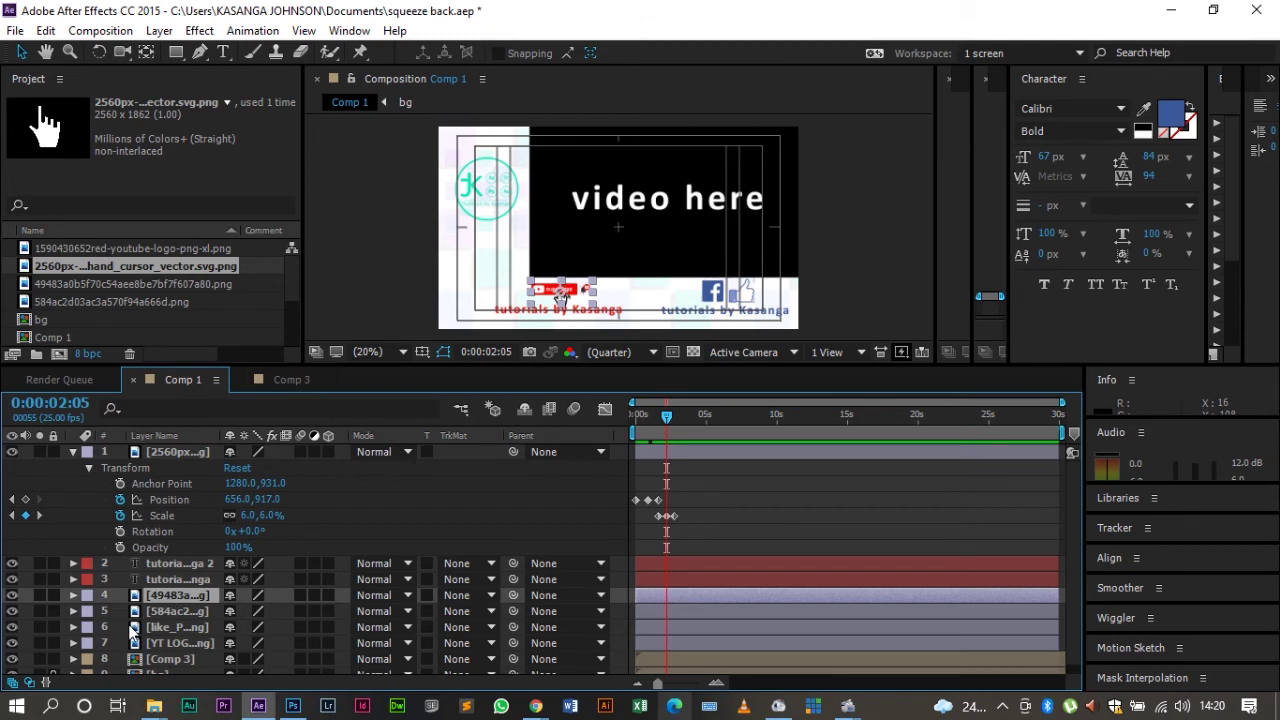
click(328, 595)
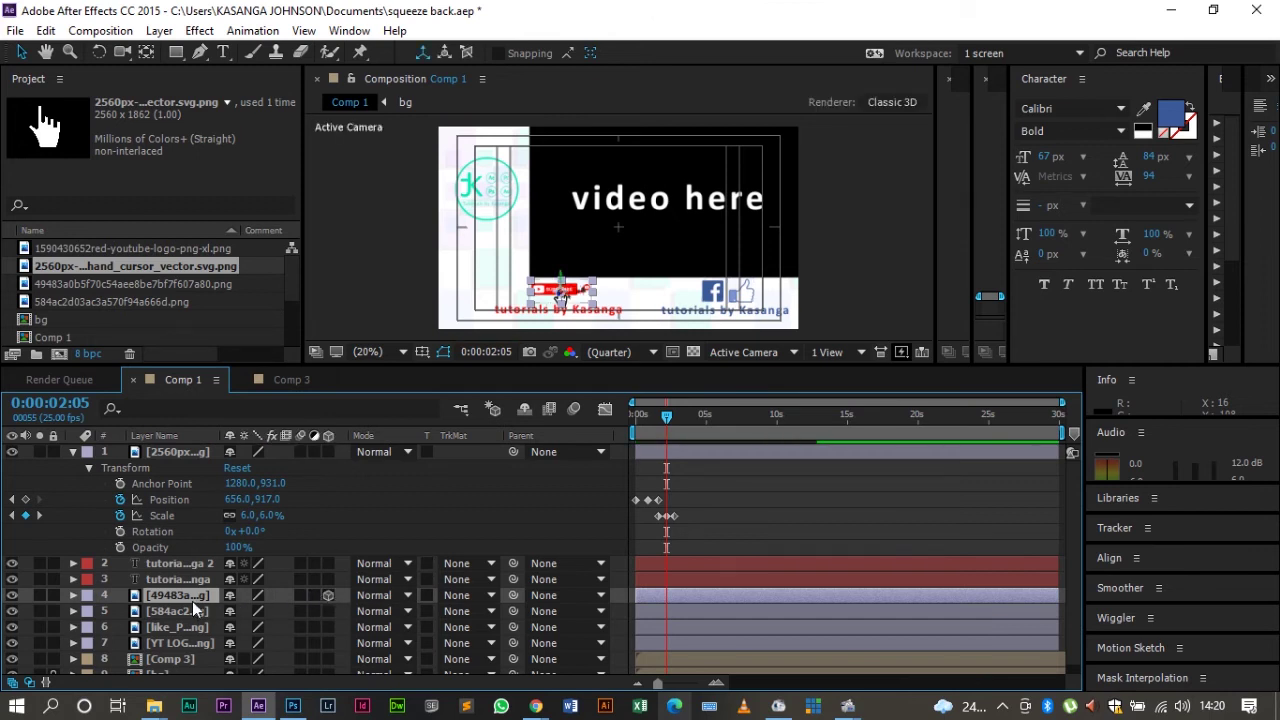
key(r)
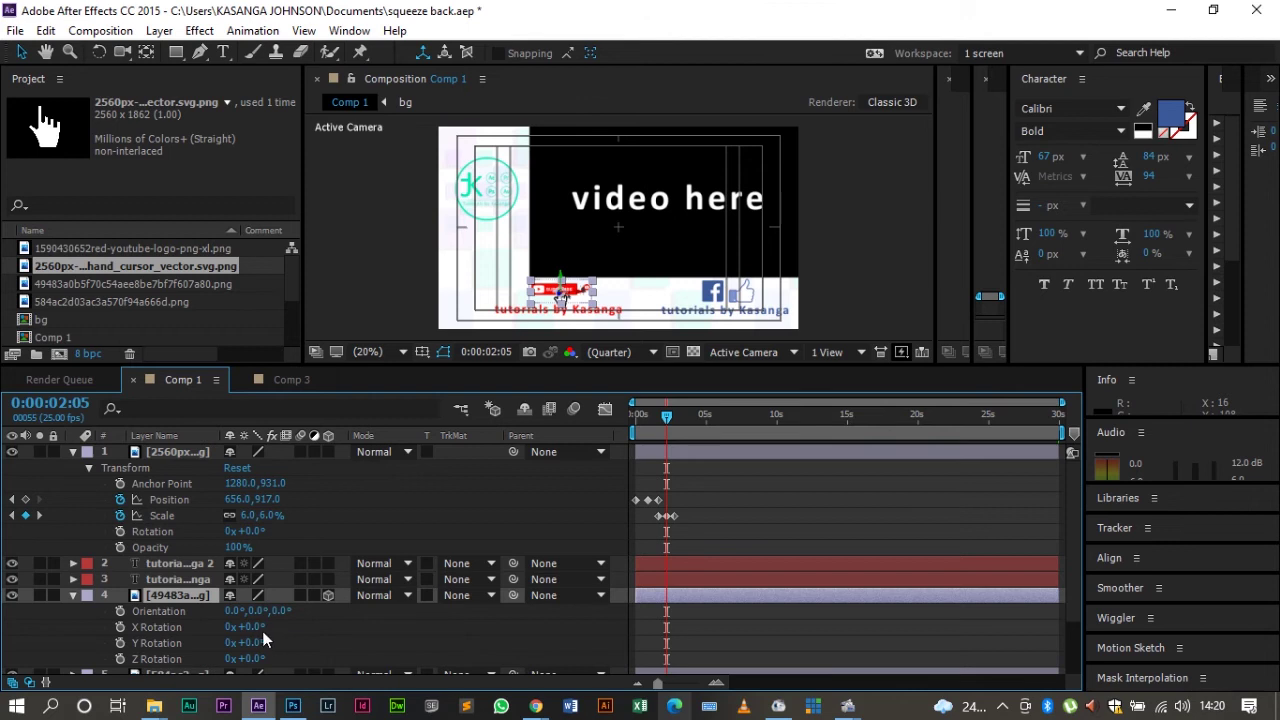
drag(252, 627, 268, 626)
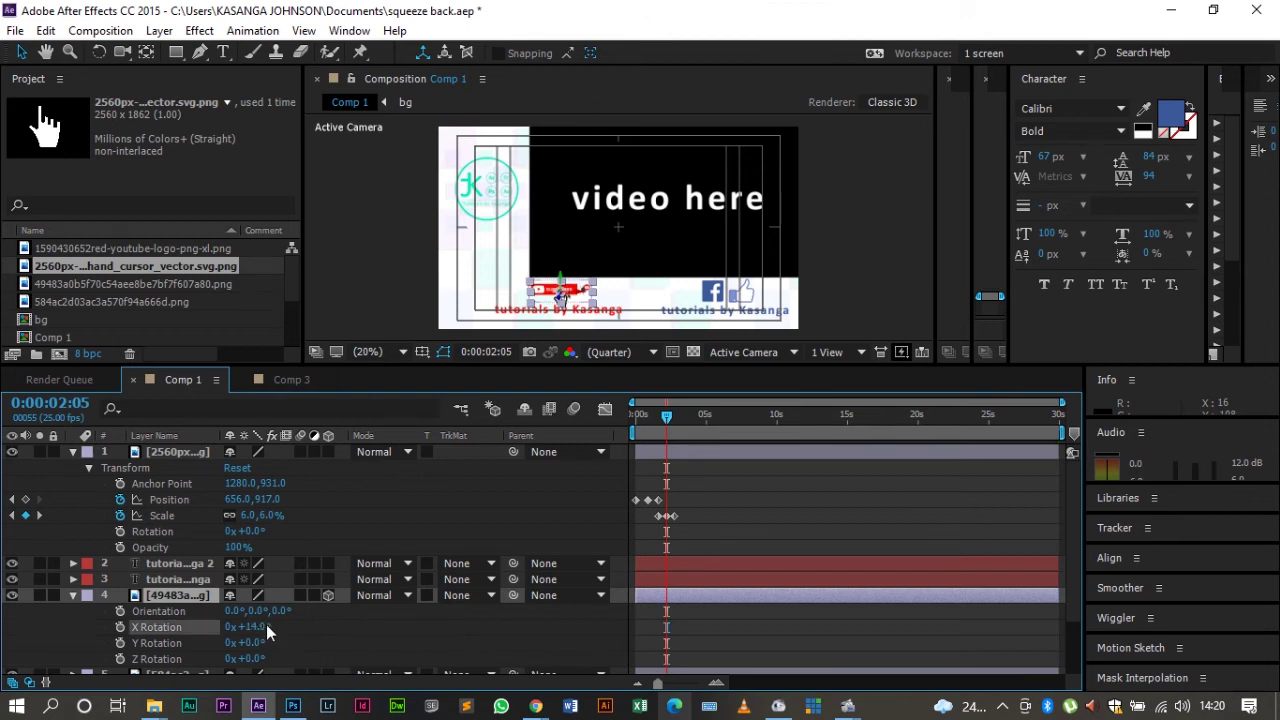
click(257, 625)
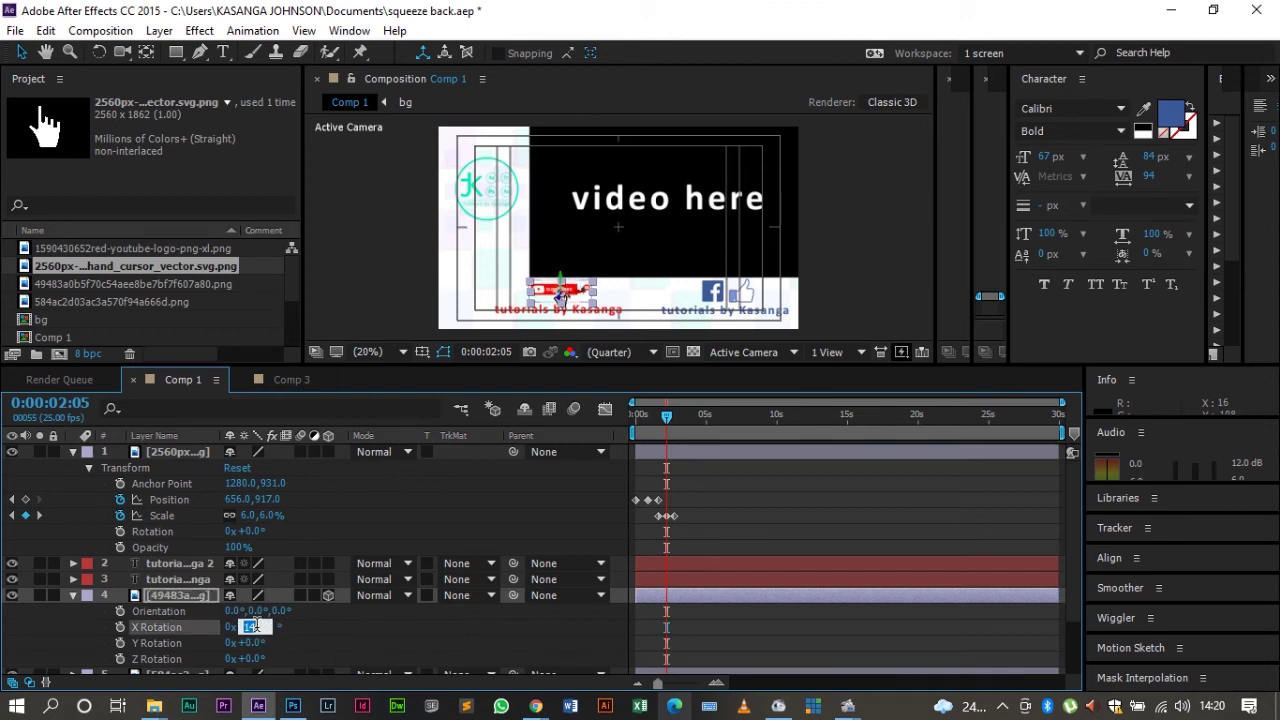
text(0)
key(Return)
click(120, 627)
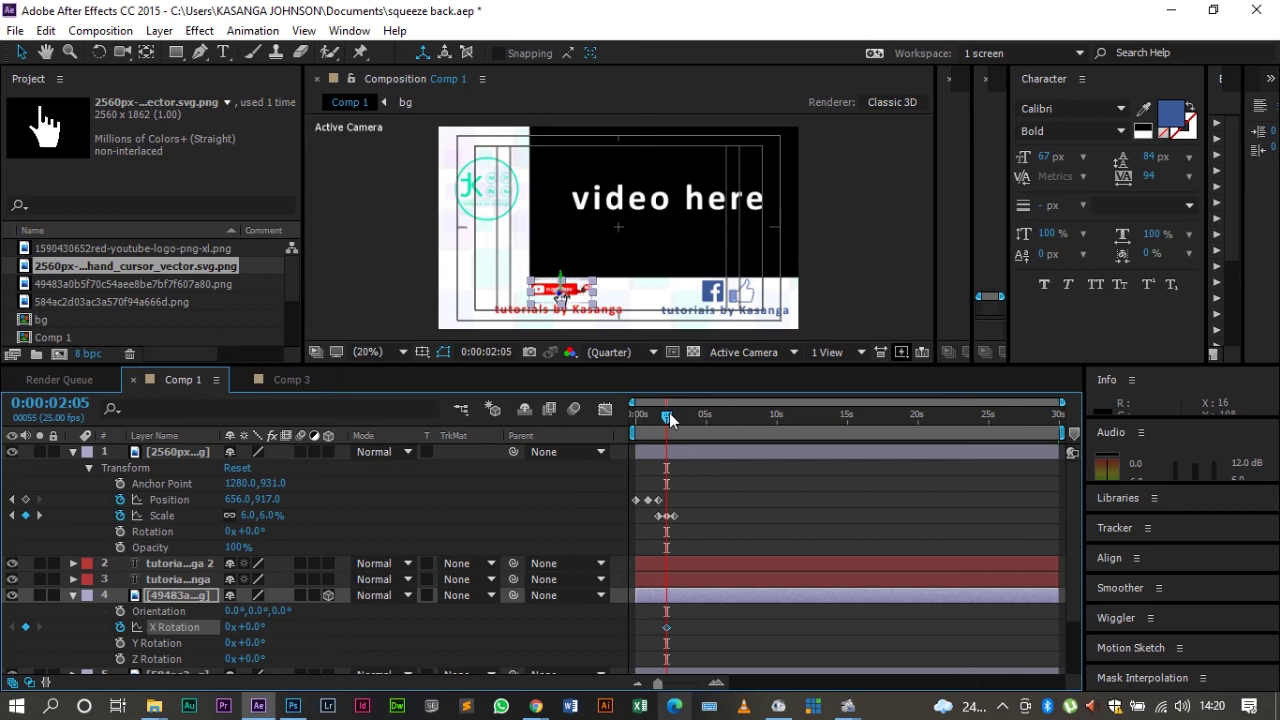
drag(669, 412, 680, 420)
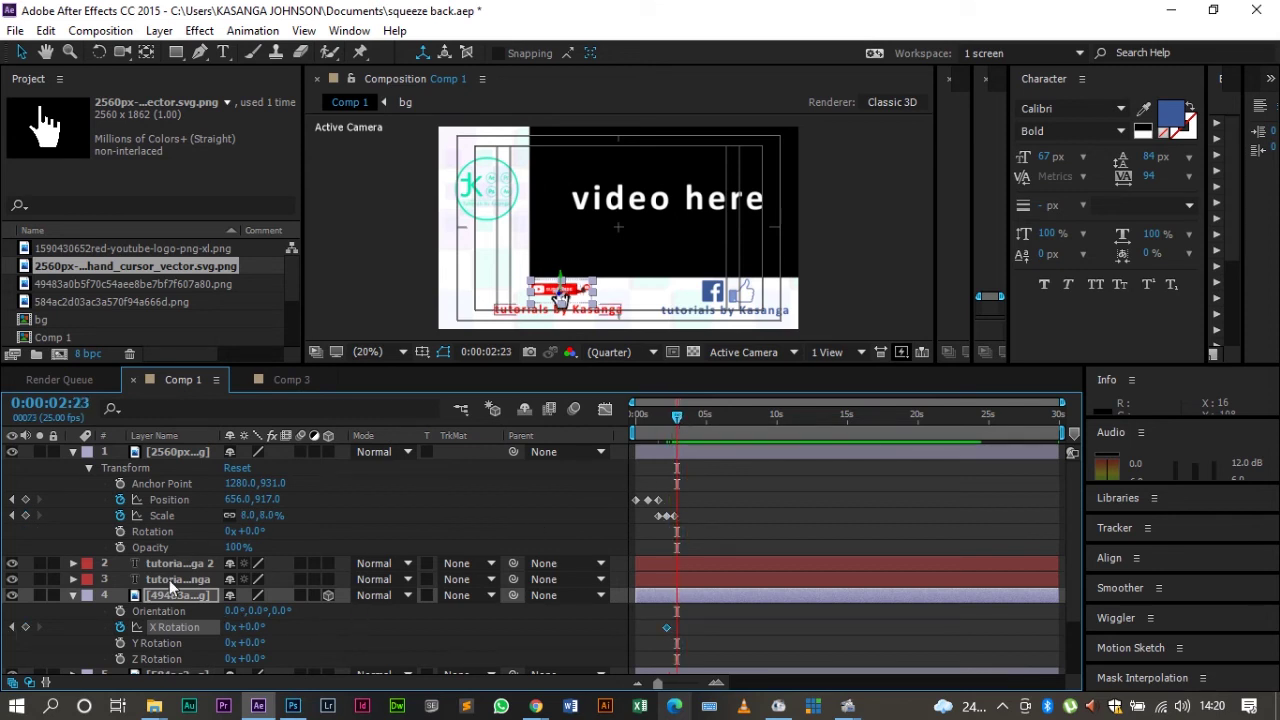
drag(257, 632, 549, 590)
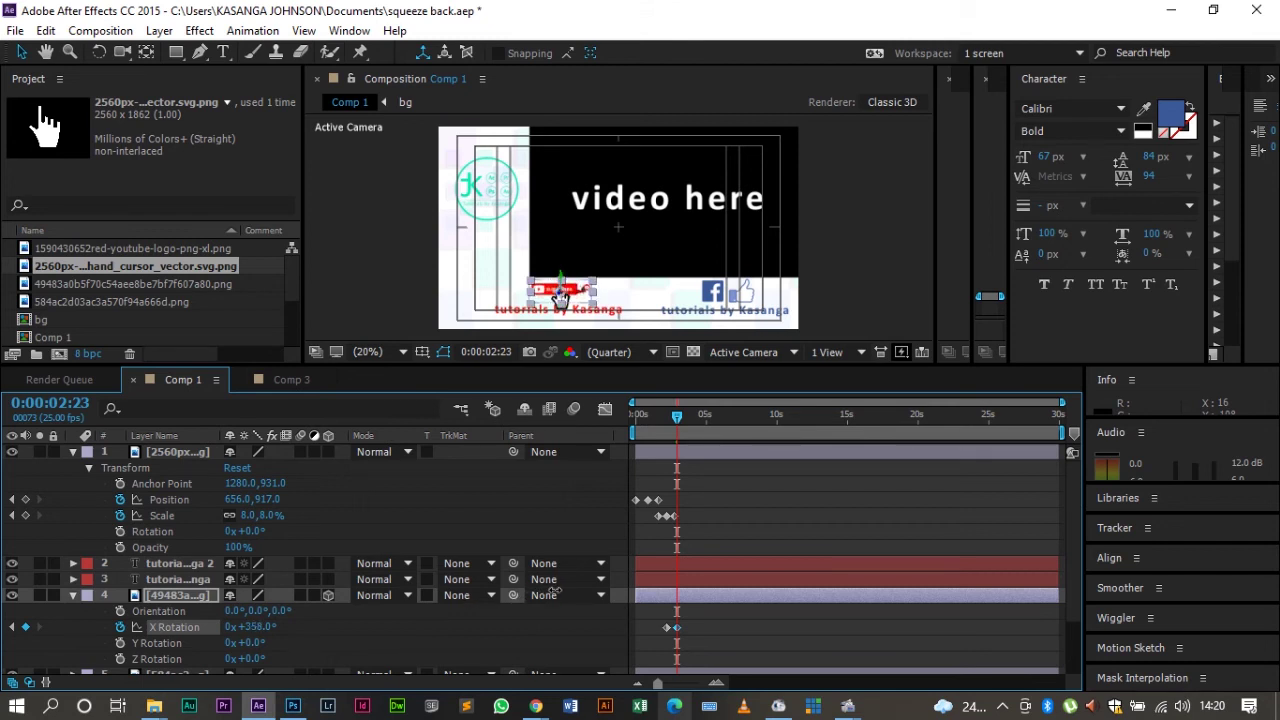
Step: Preview the animation and add a hand Position keyframe holding it on the subscribe button
drag(653, 411, 660, 418)
click(829, 455)
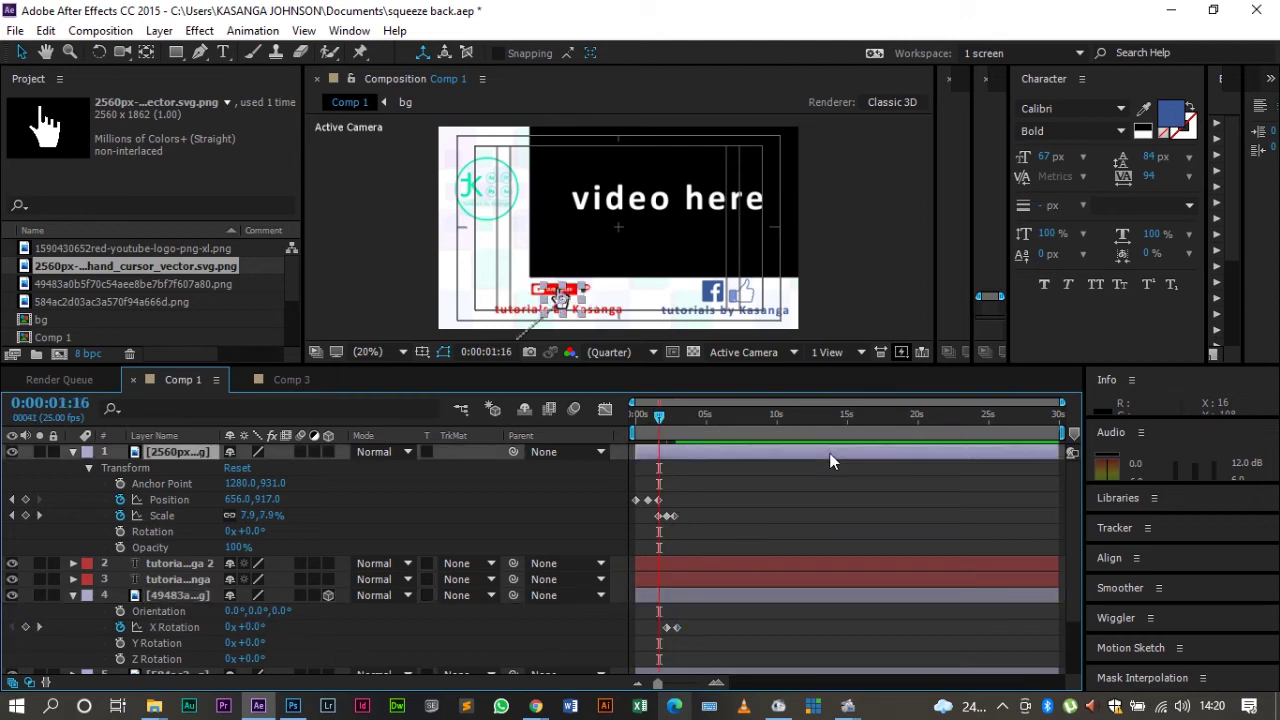
click(811, 504)
key(space)
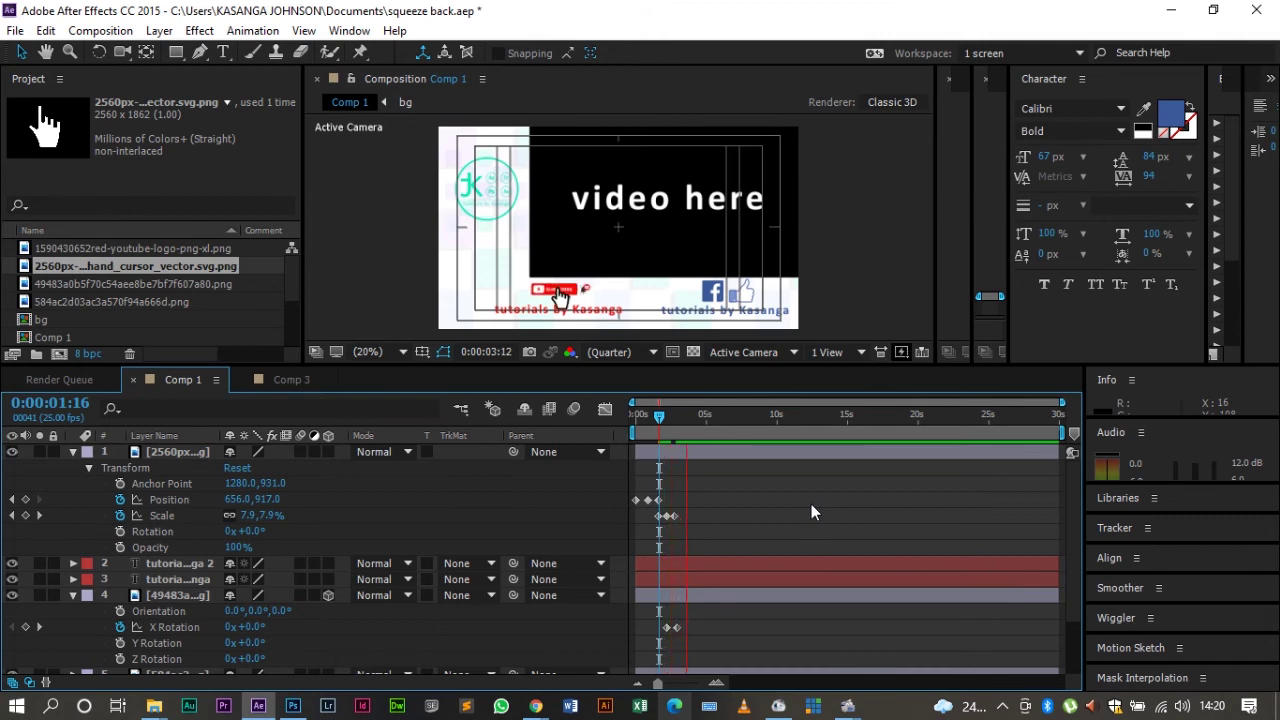
drag(677, 420, 678, 422)
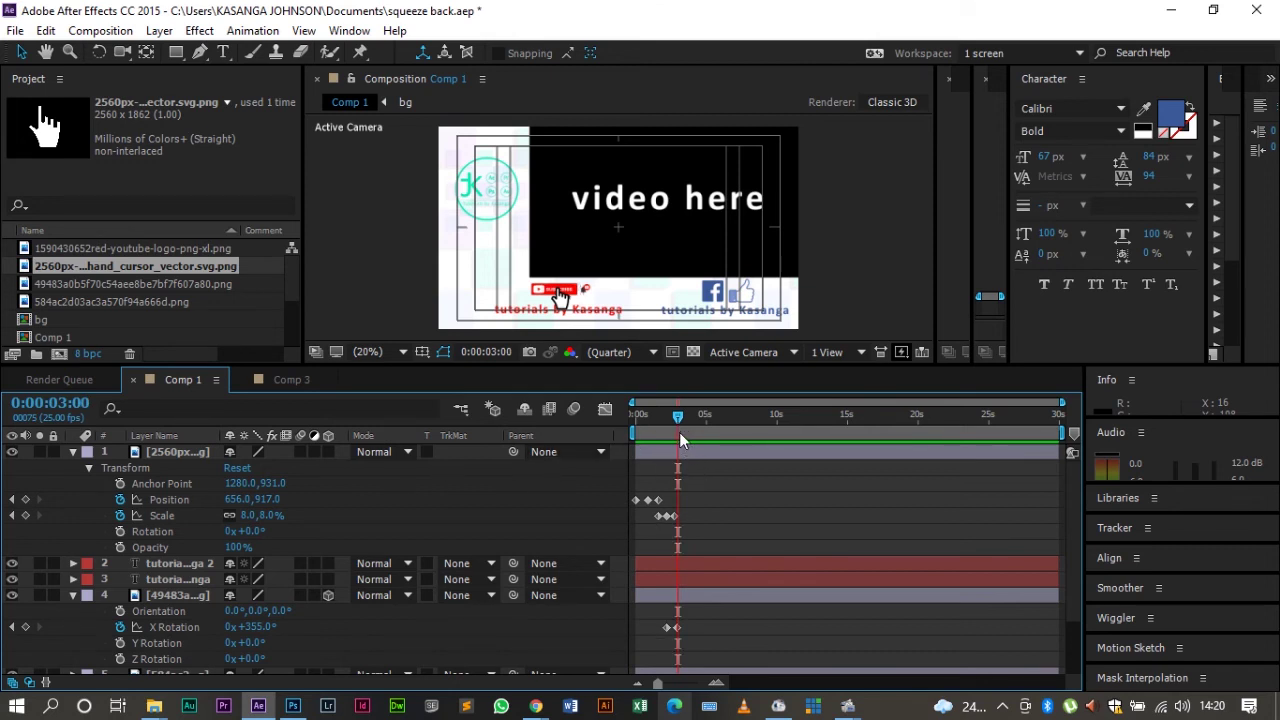
drag(677, 423, 675, 422)
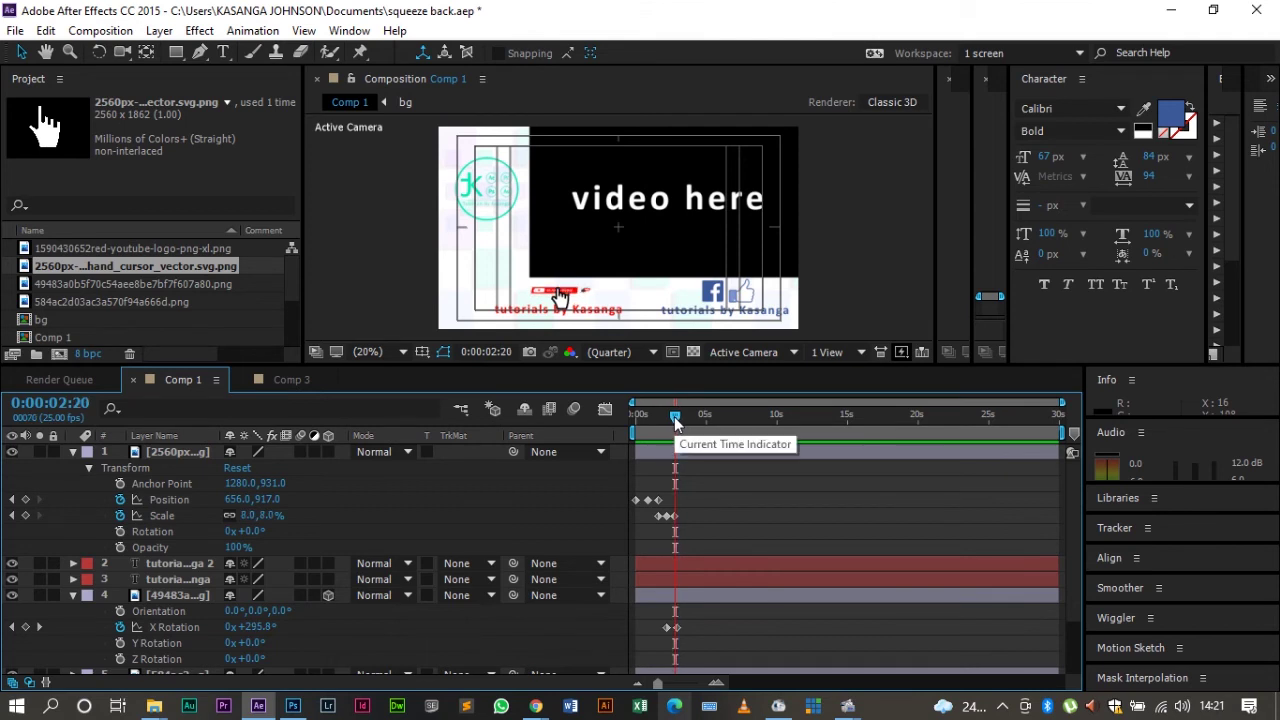
click(26, 500)
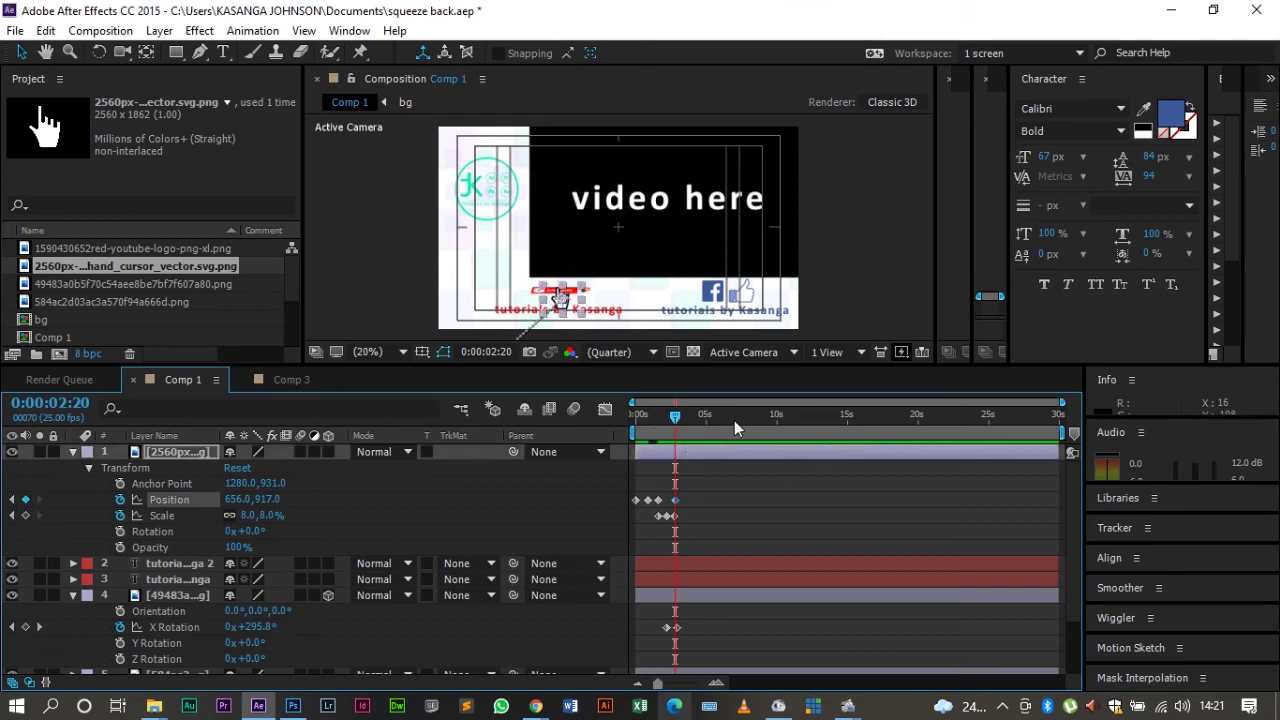
Step: Move the hand cursor to the like thumb at 1662,934 around 7 seconds, holding it to 8 seconds
drag(675, 416, 743, 418)
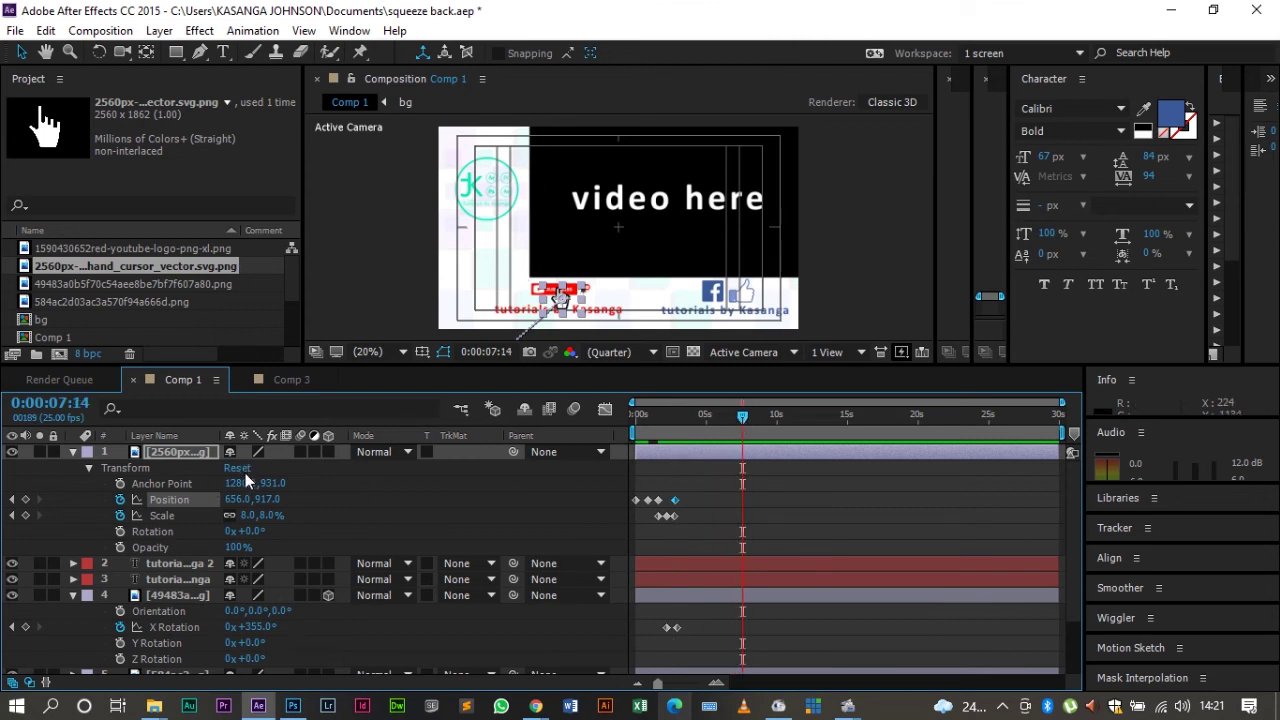
drag(245, 482, 50, 522)
key(ctrl+z)
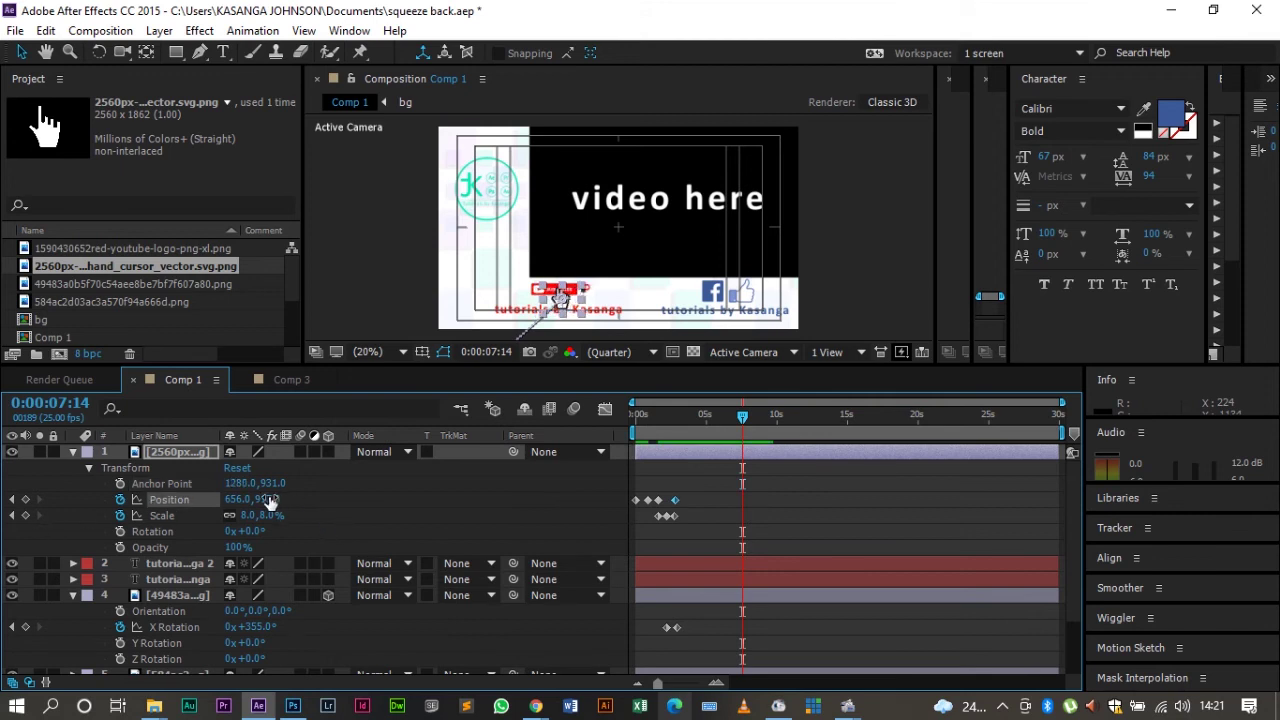
drag(240, 499, 1196, 505)
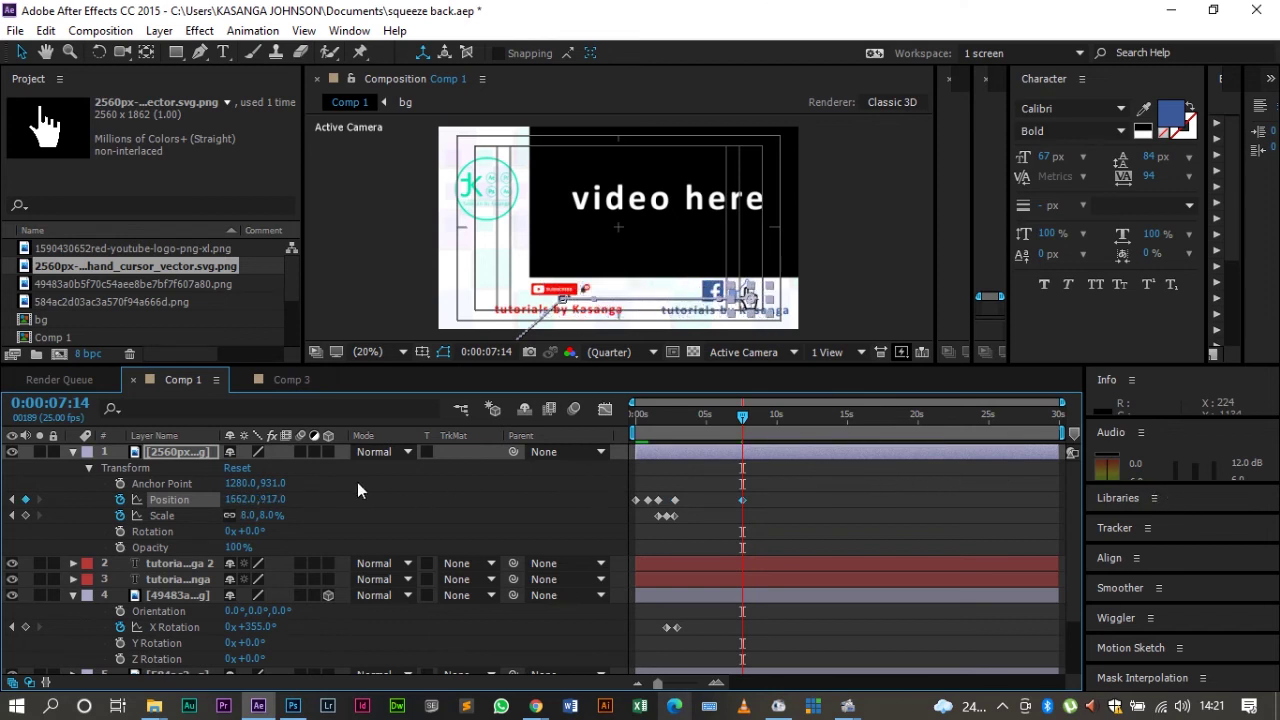
drag(276, 499, 288, 499)
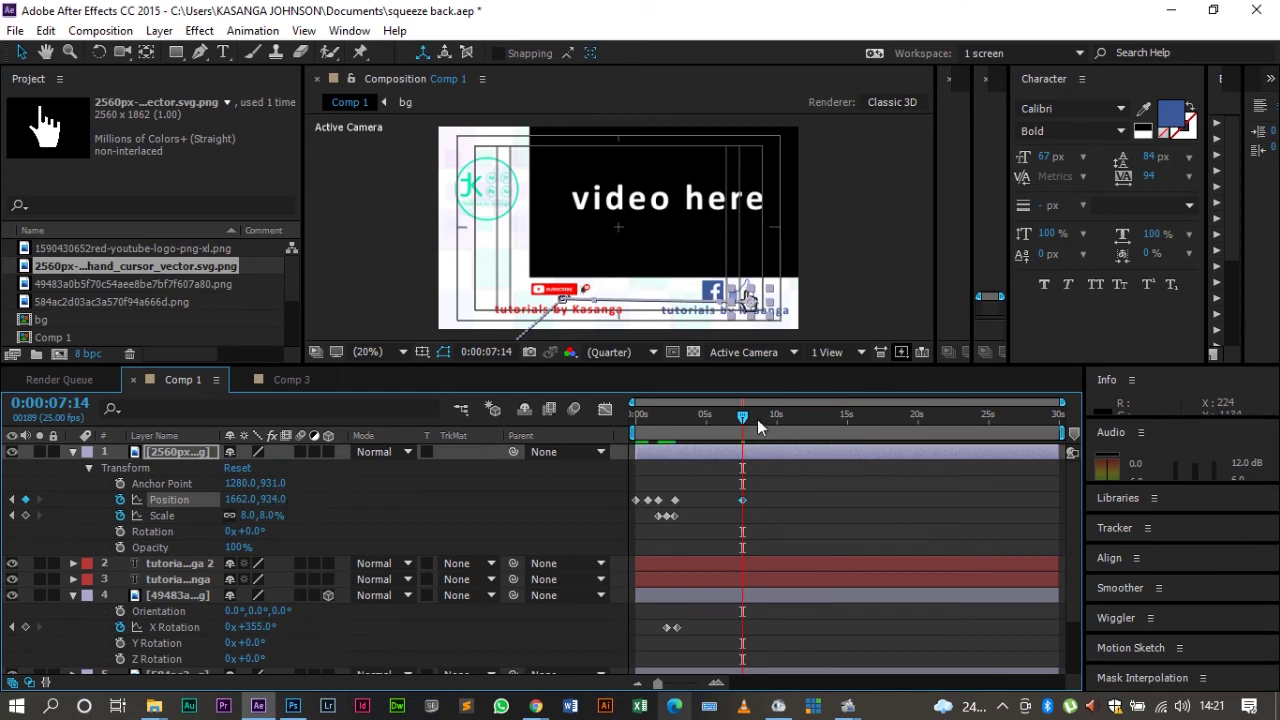
drag(745, 415, 758, 414)
click(25, 499)
Step: Paste the squeeze Scale keyframes at 8:06 and push the like-icon hold keyframe to about 9 seconds
drag(759, 414, 752, 414)
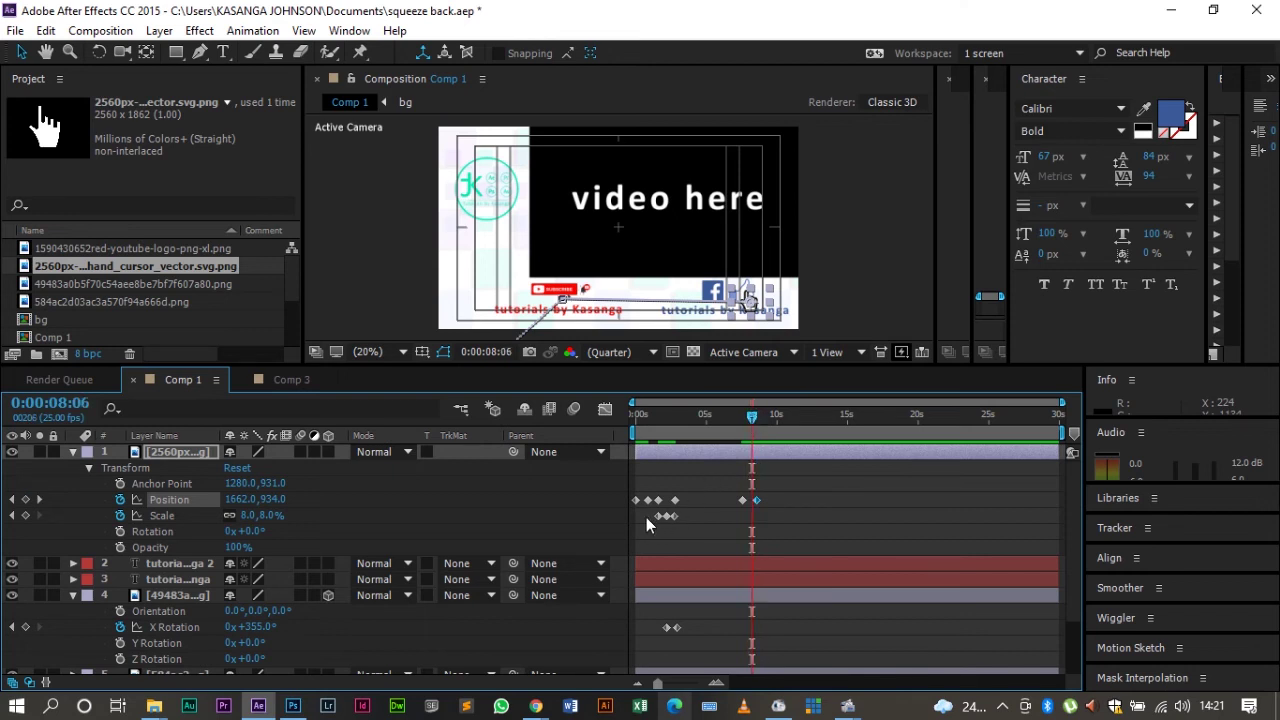
drag(646, 514, 692, 521)
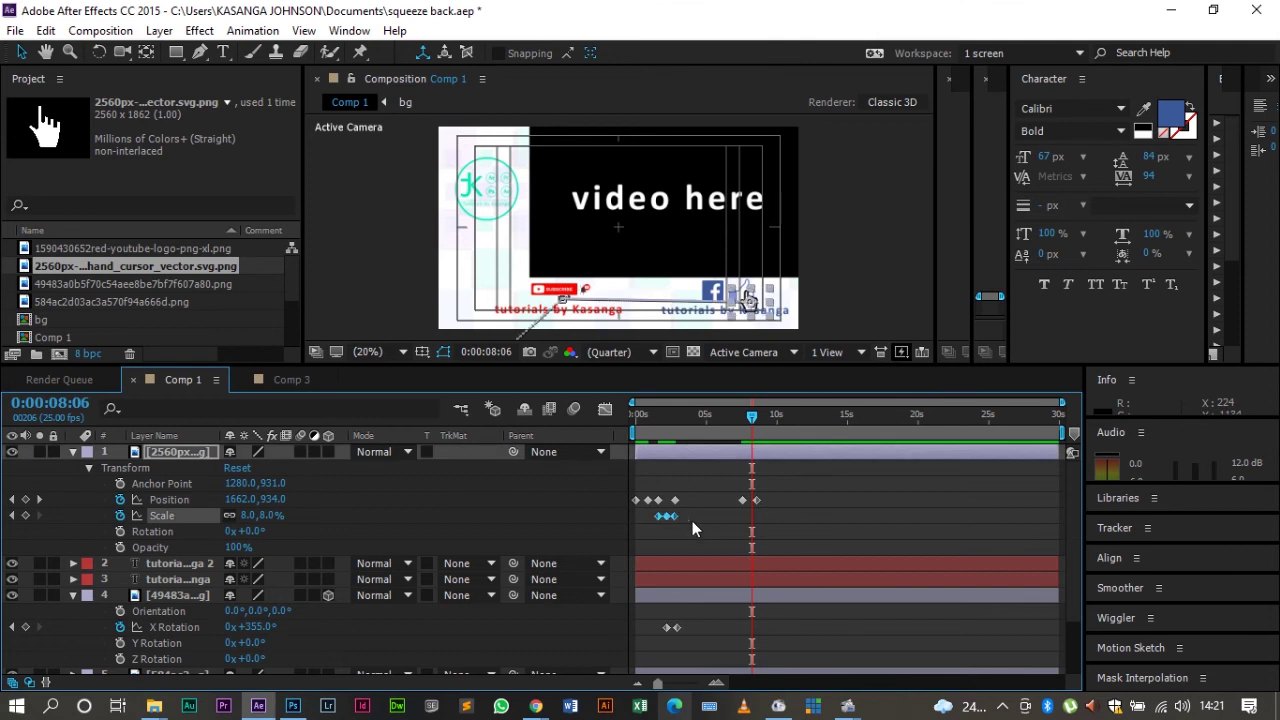
key(ctrl+v)
drag(753, 500, 773, 500)
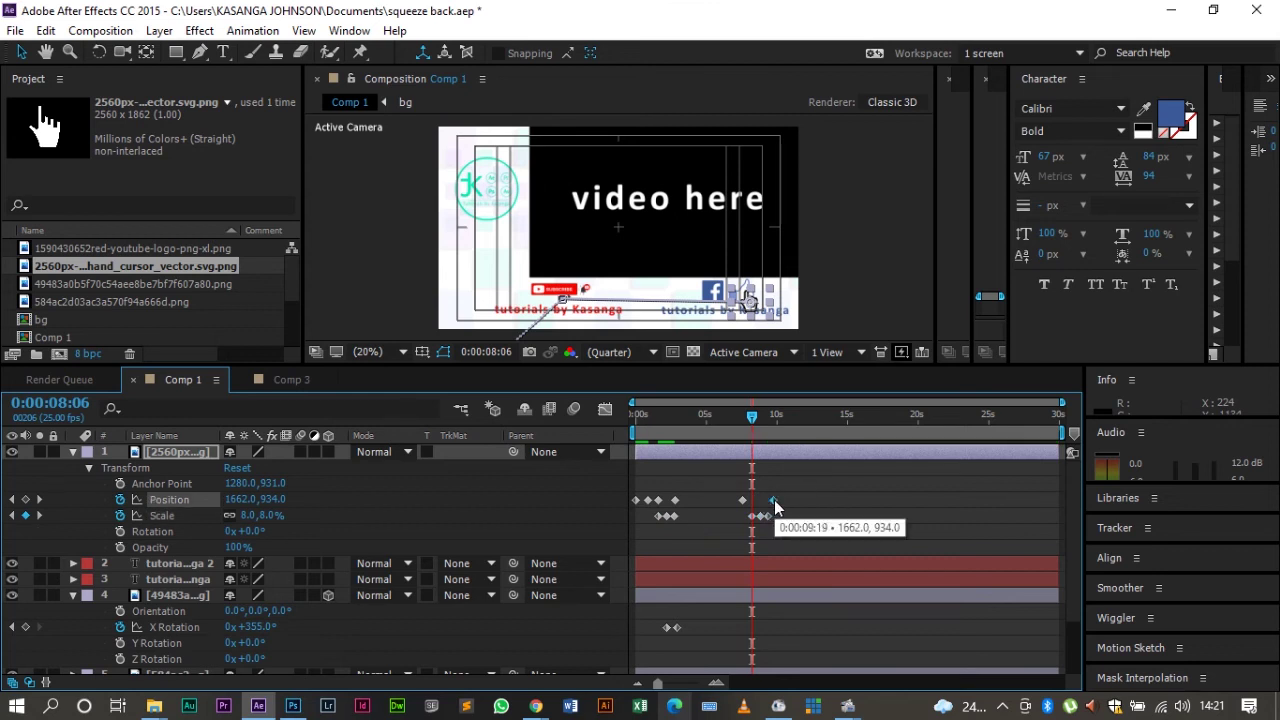
click(794, 415)
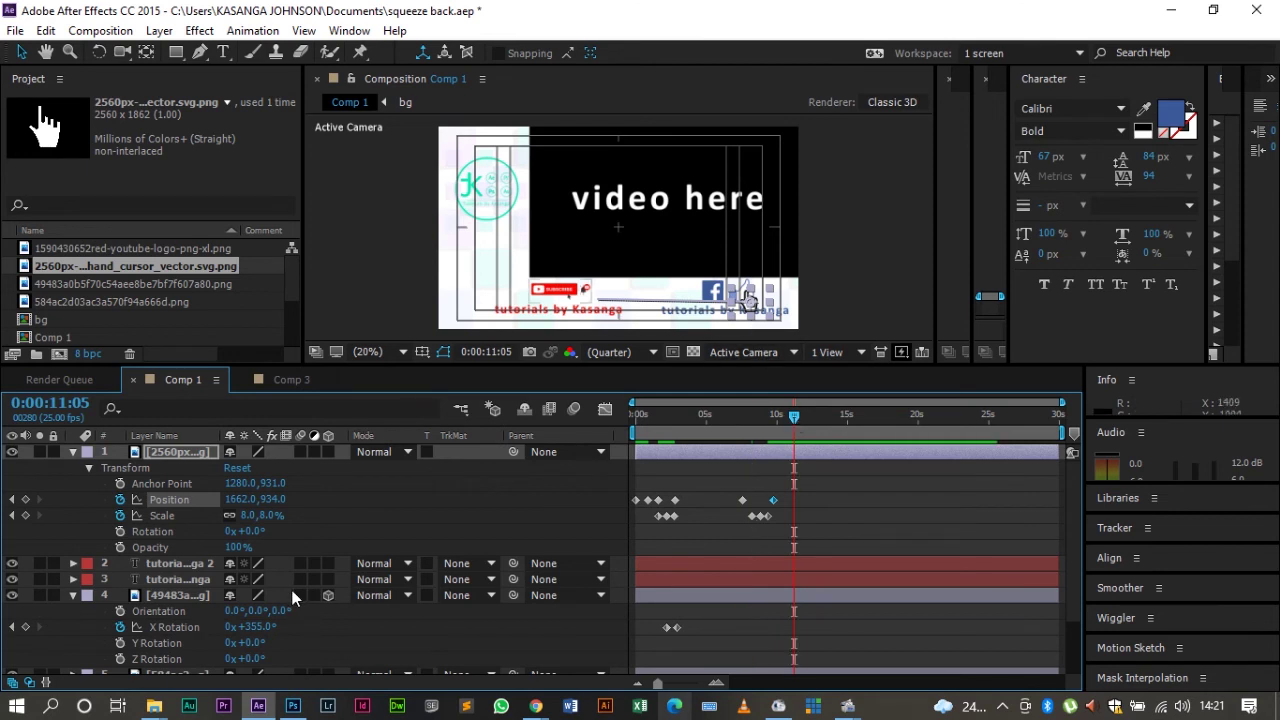
Step: Send the hand cursor out of frame at 1101,1184 by 0:00:11:05
drag(276, 499, 540, 474)
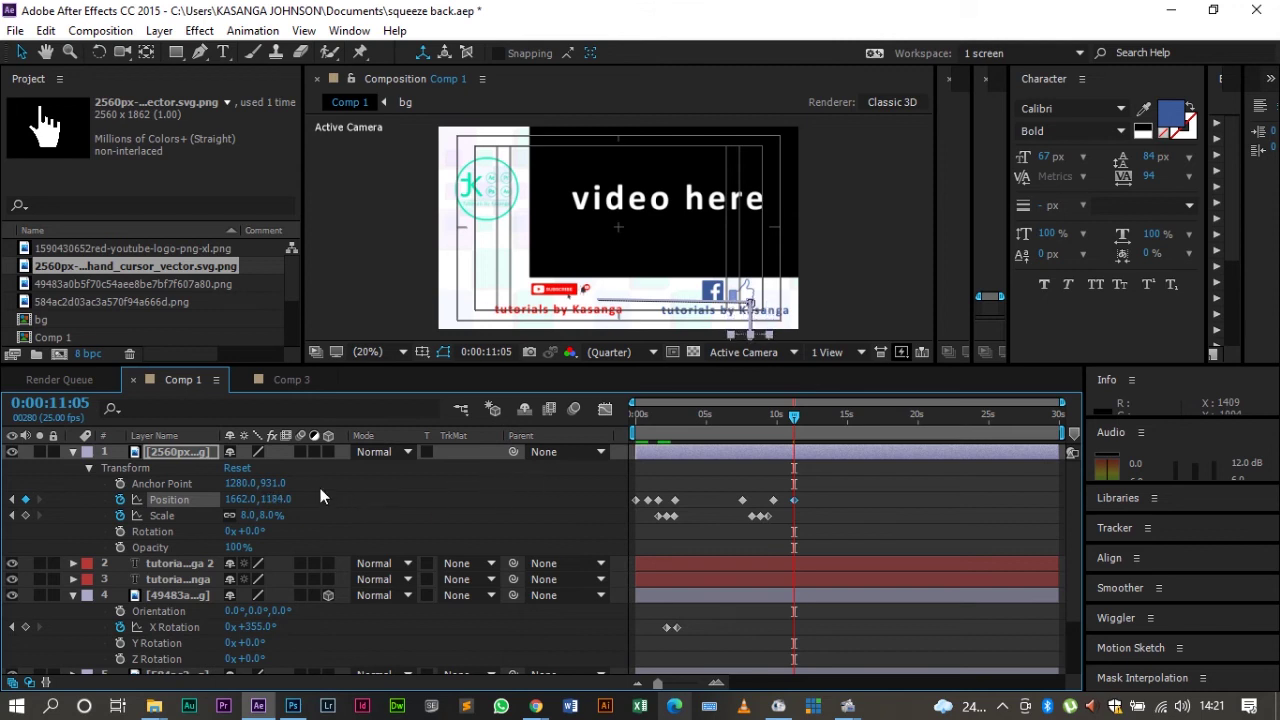
drag(232, 499, 70, 494)
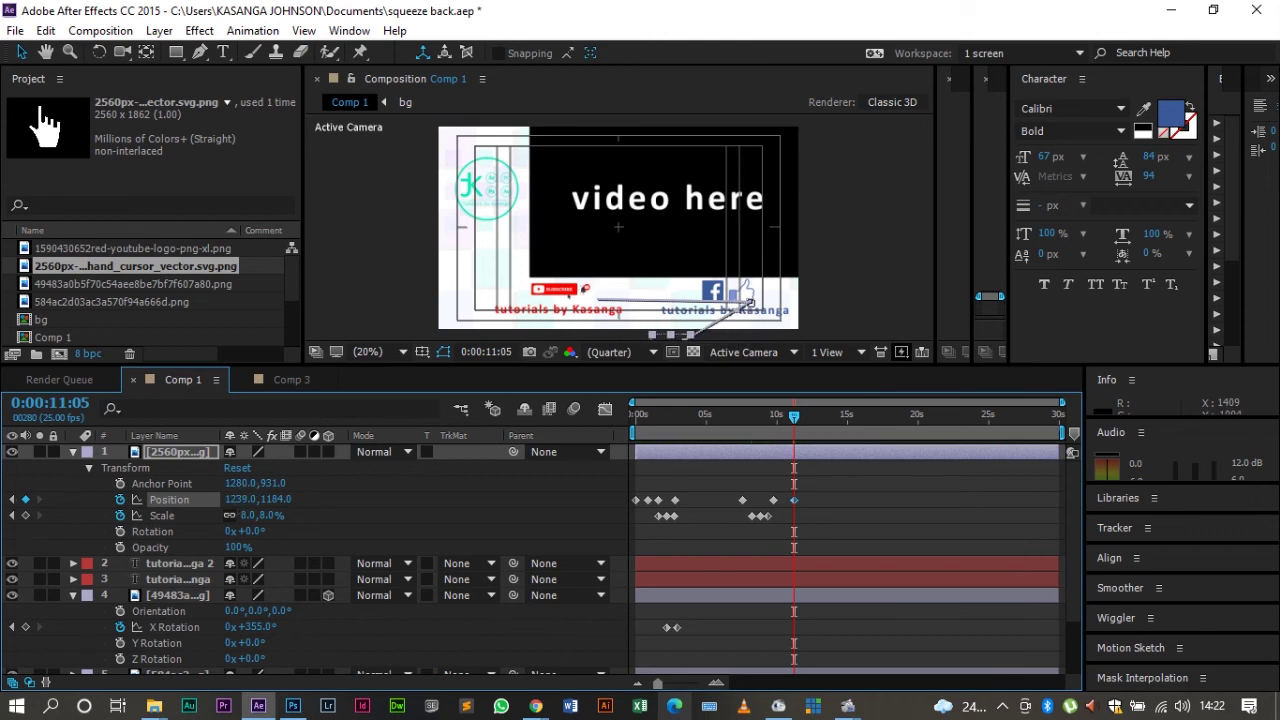
drag(240, 499, 115, 510)
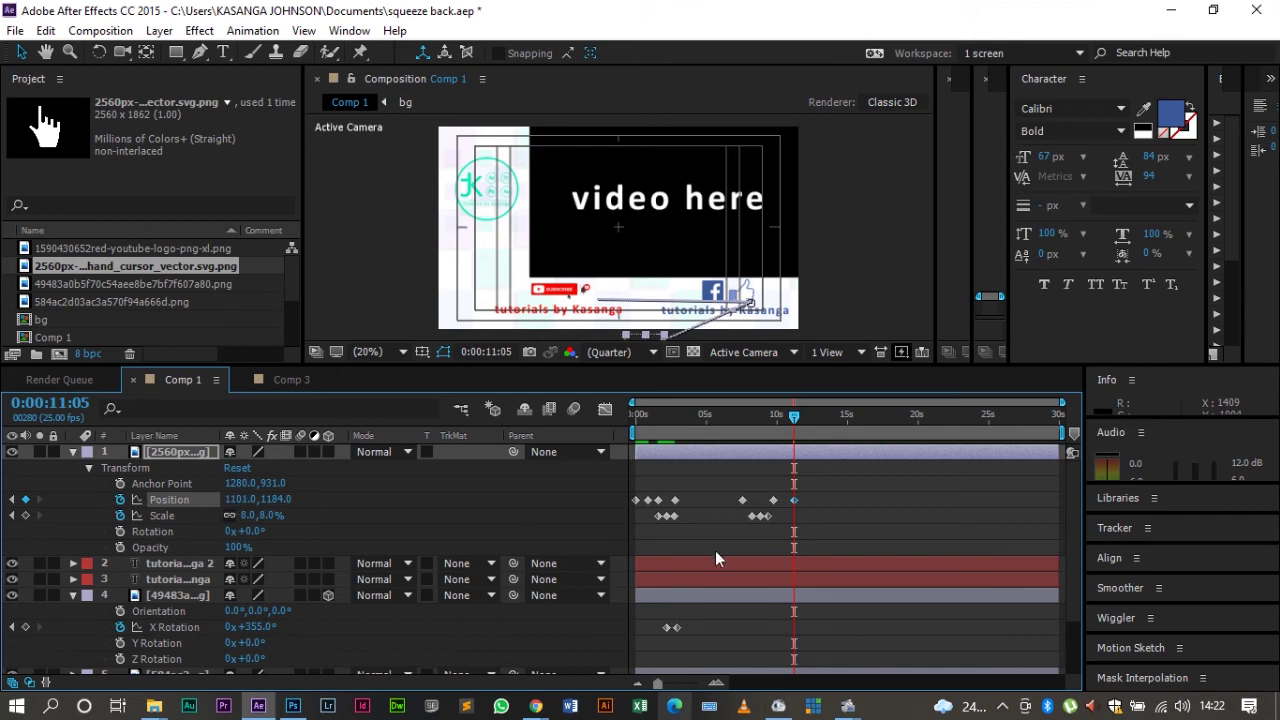
Step: Add a mid-journey Position keyframe at 0:00:05:06, 1106.7,880.7, to curve the hand's path
click(709, 413)
drag(666, 296, 655, 287)
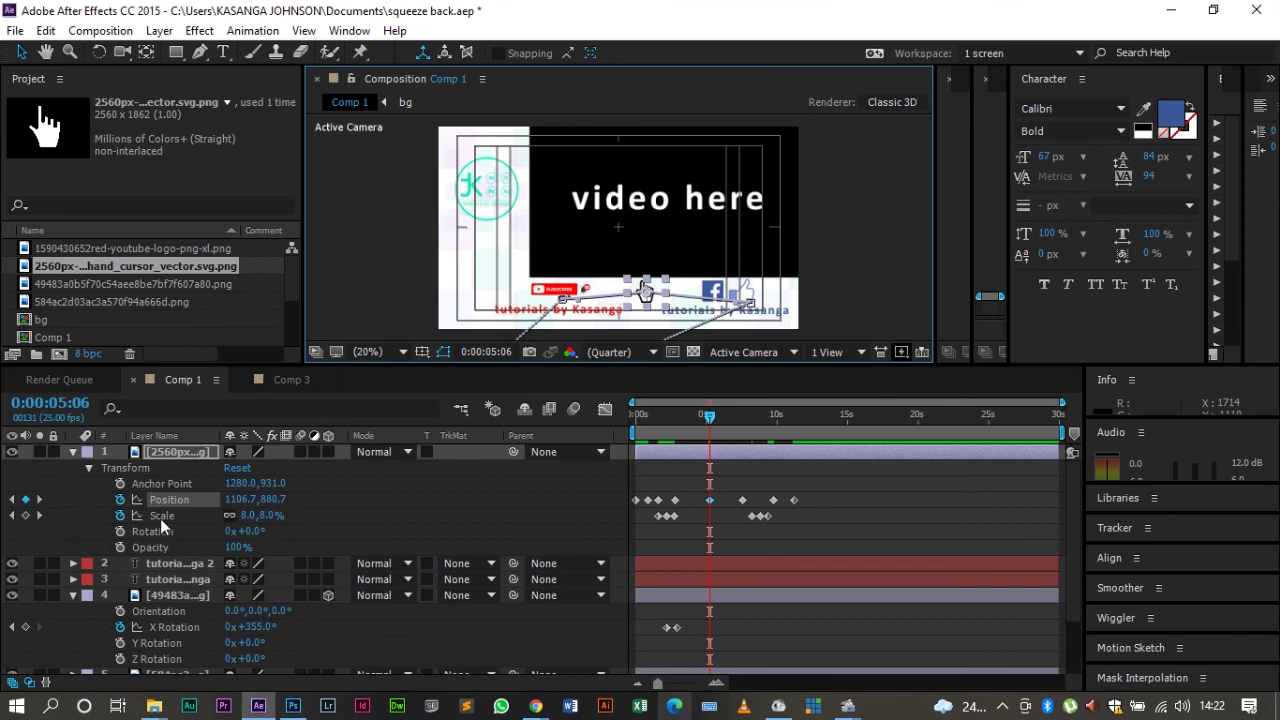
click(41, 515)
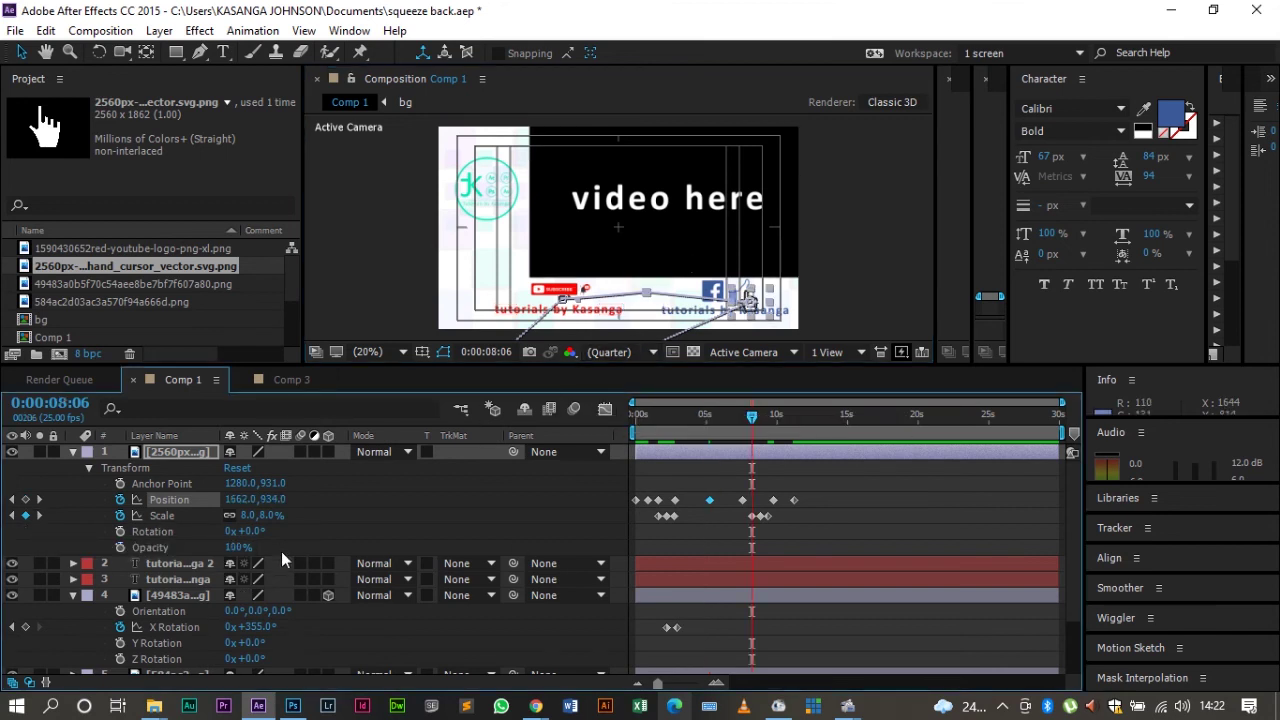
click(73, 596)
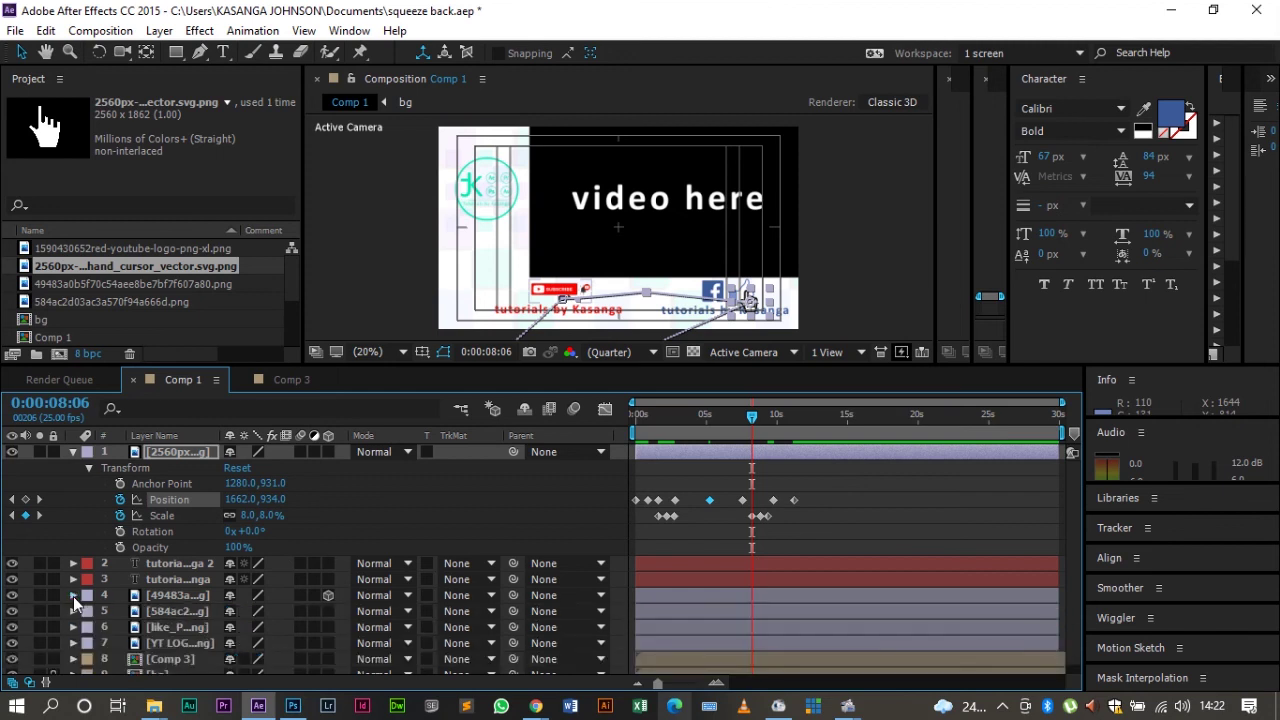
Step: Select the like thumb icon layer, reveal its transform properties, and make it 3D
click(161, 608)
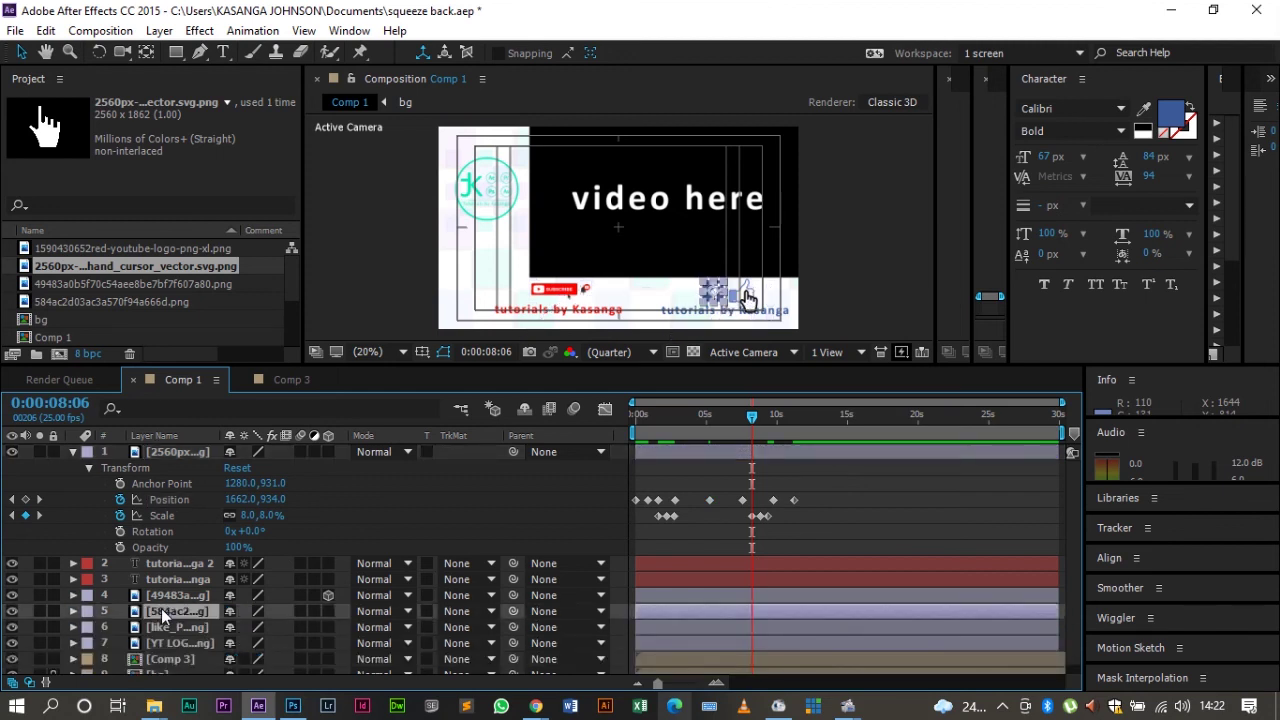
click(172, 623)
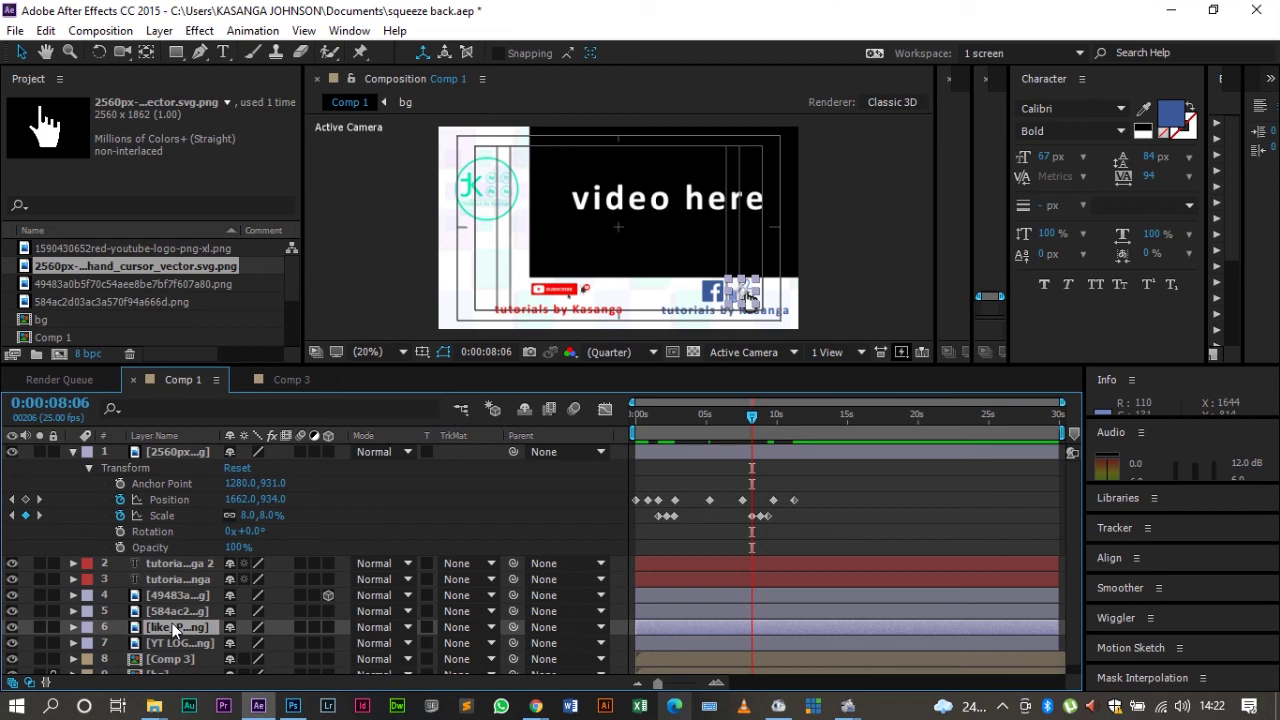
click(73, 627)
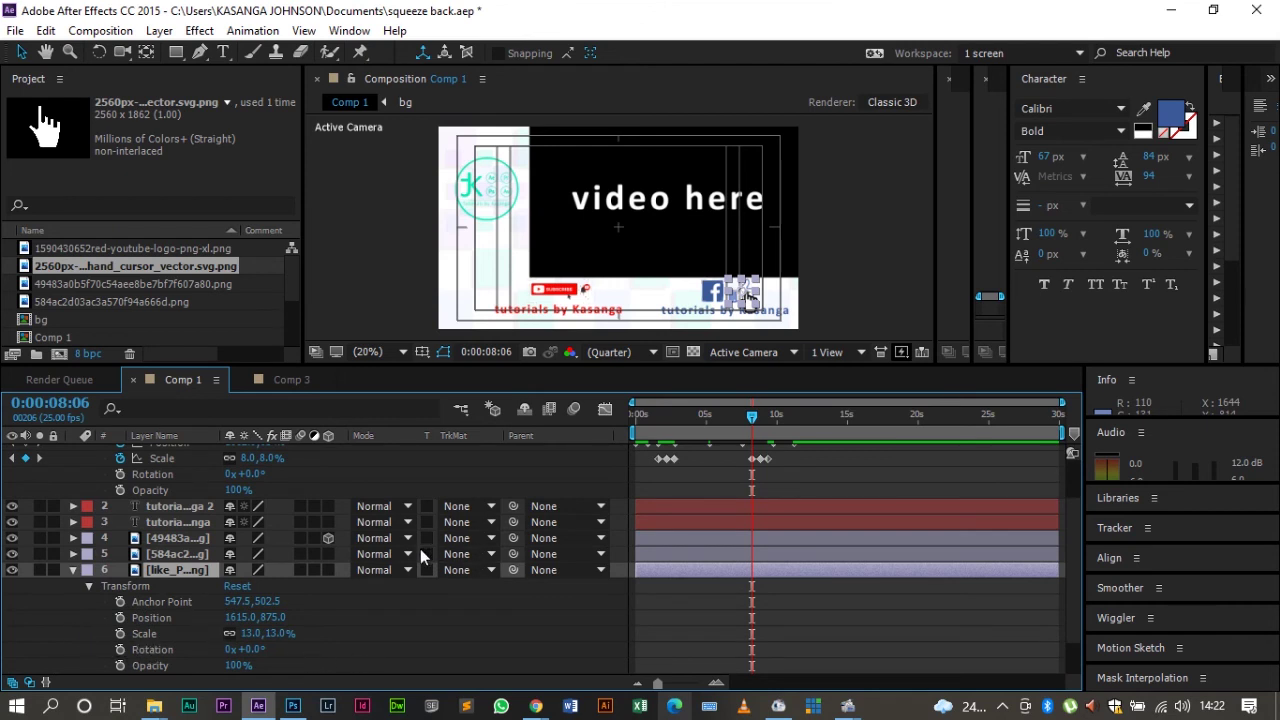
click(328, 570)
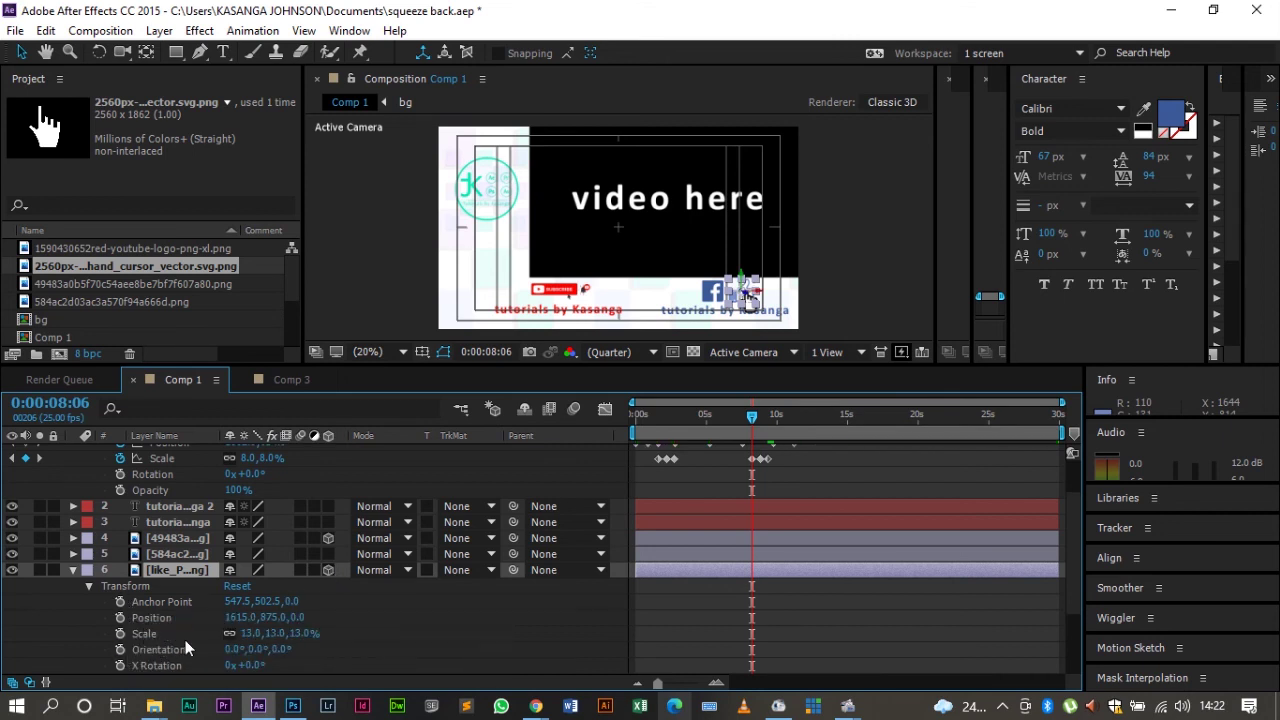
Step: Keyframe X Rotation at 8:06, then set it to 360° at 9:16
scroll(287, 618, down, 2)
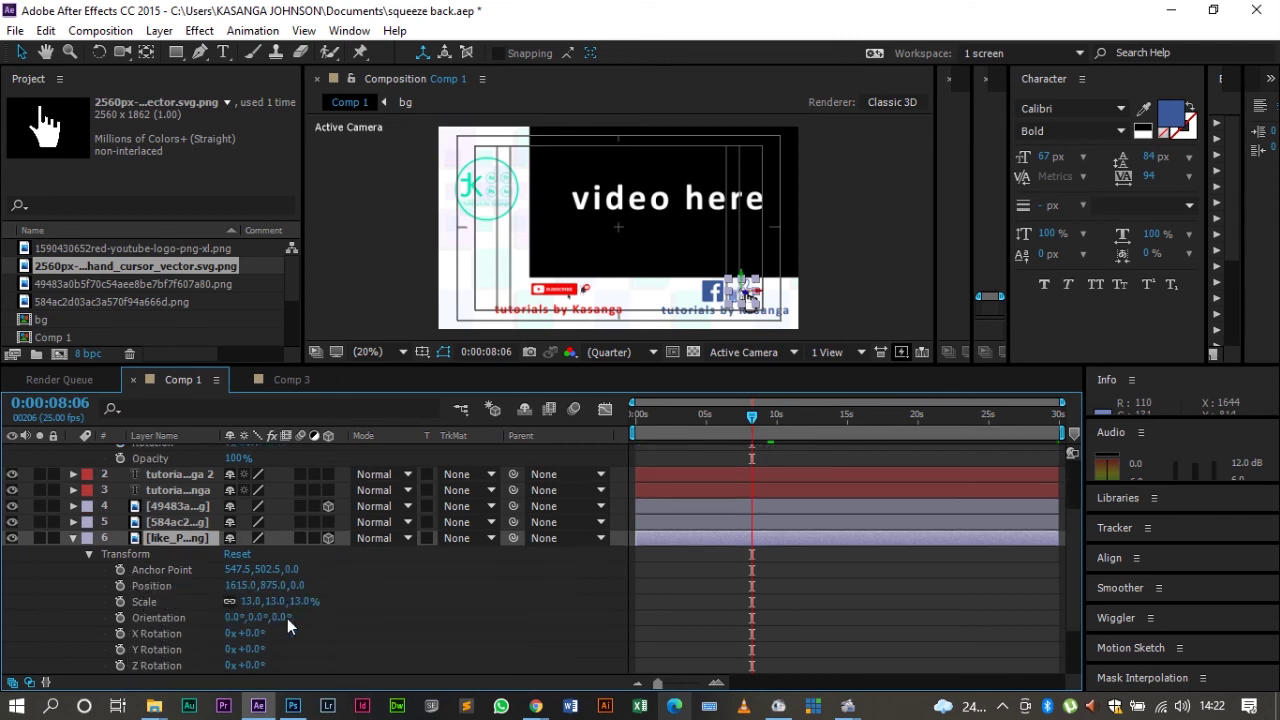
click(121, 634)
drag(752, 418, 772, 416)
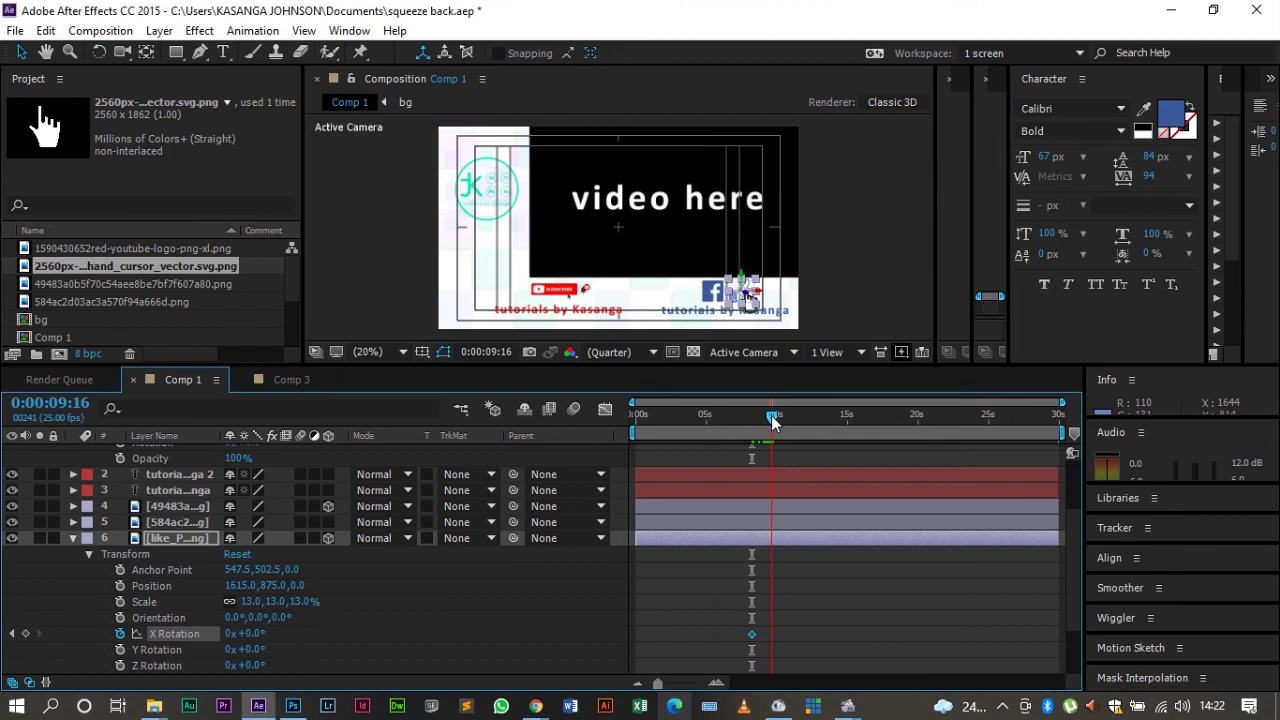
drag(252, 640, 554, 599)
click(251, 634)
text(360)
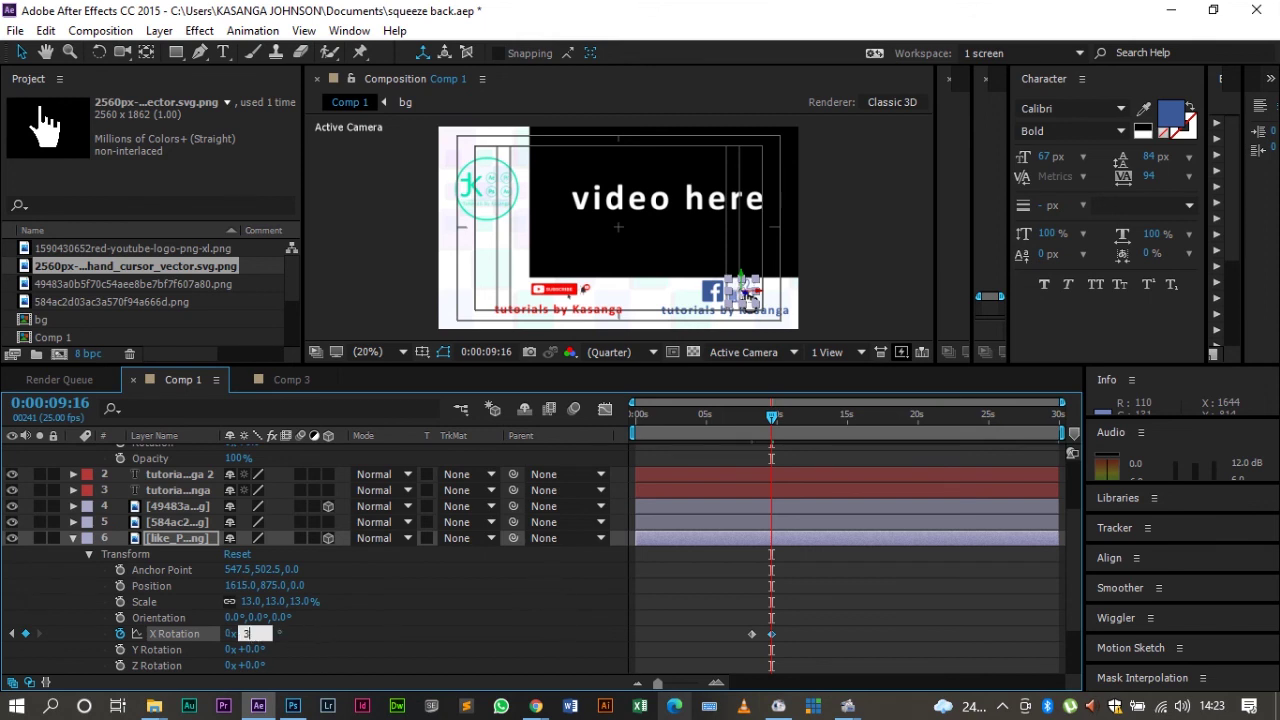
key(Return)
drag(660, 418, 616, 417)
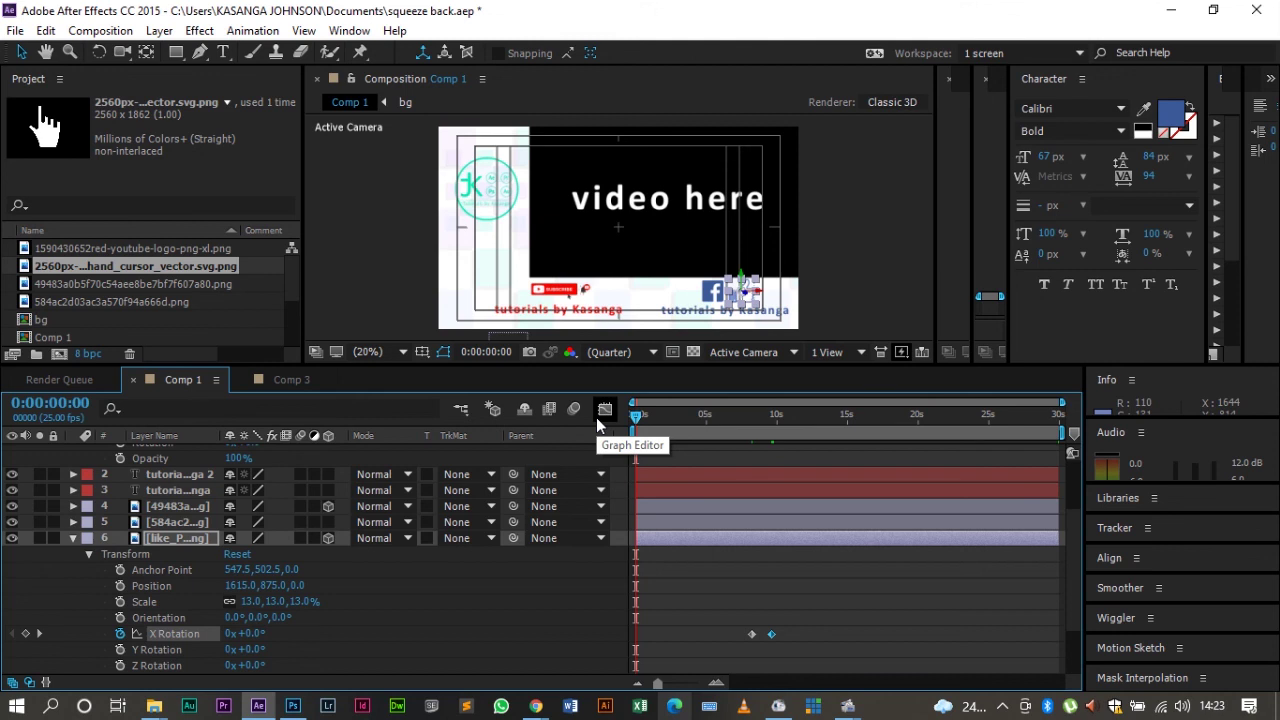
click(695, 574)
key(h)
key(space)
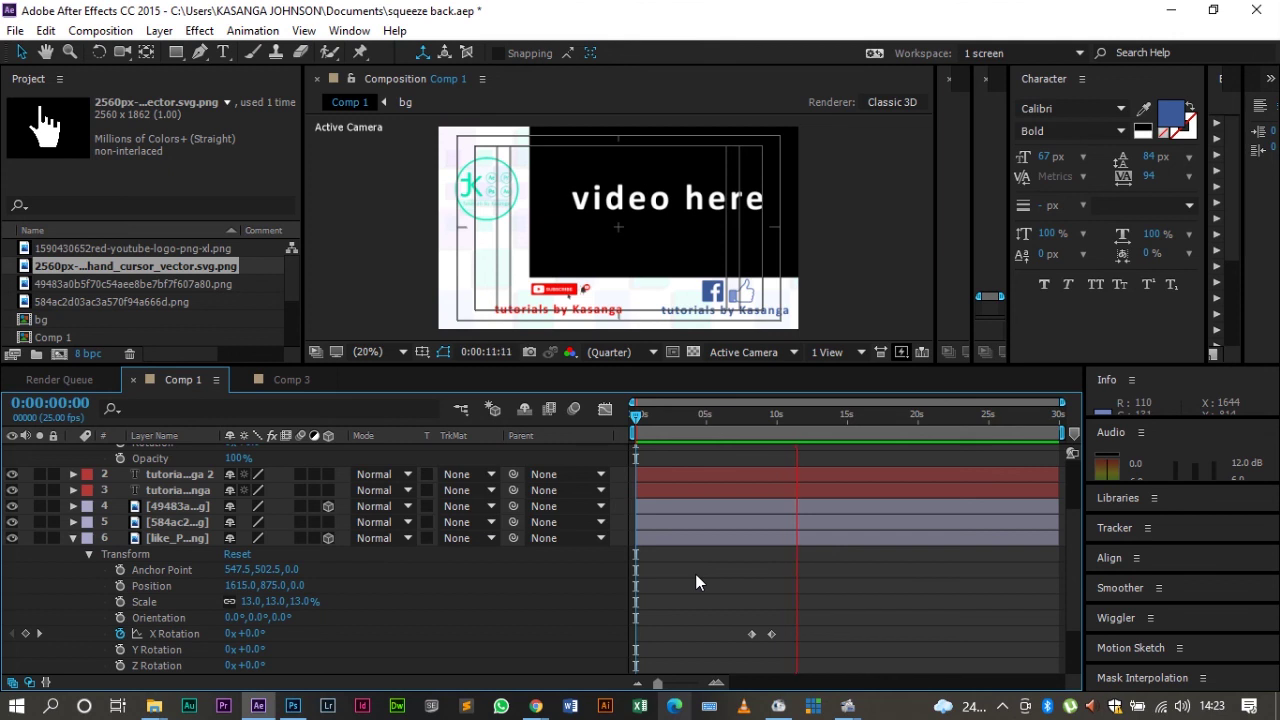
key(space)
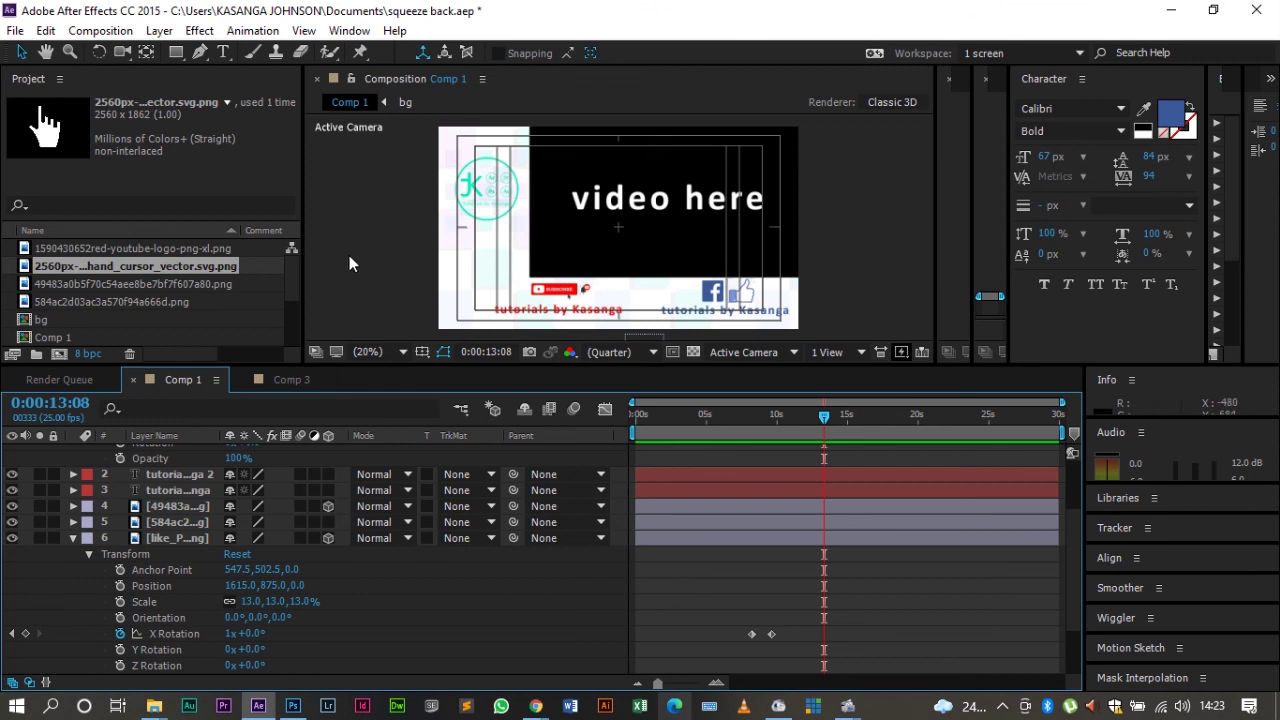
click(99, 31)
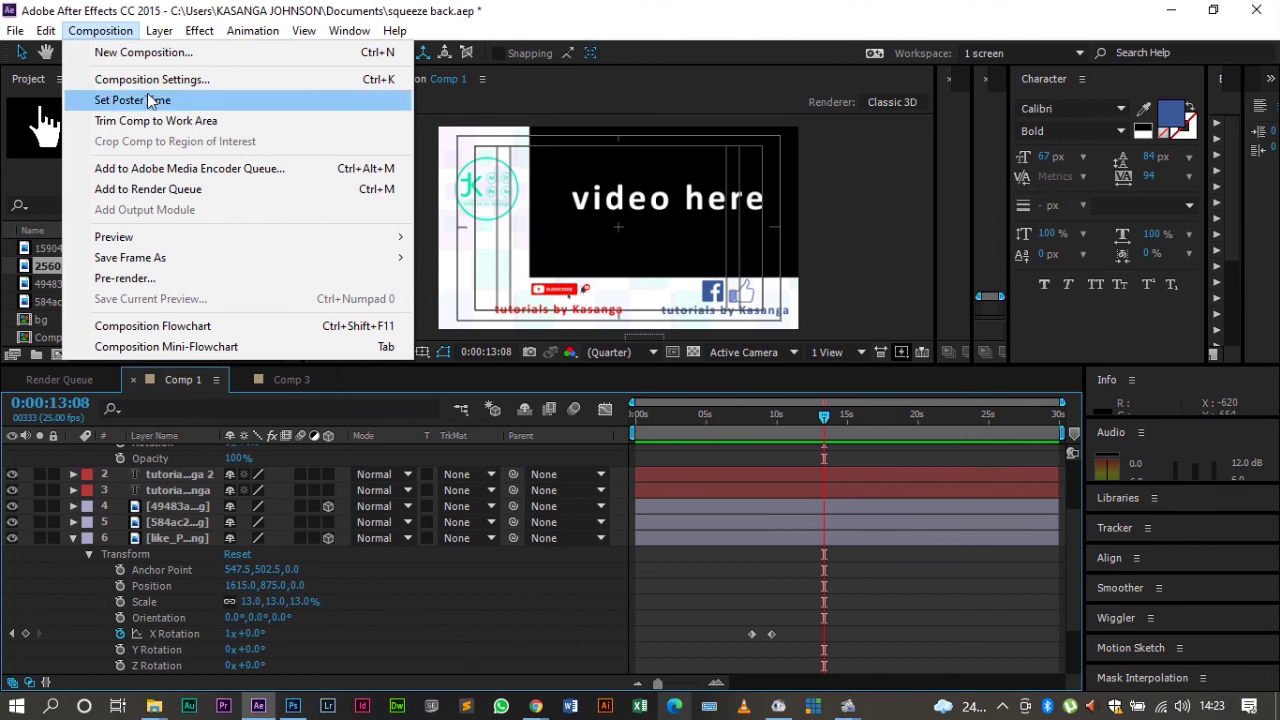
Step: Set Comp 1's duration to 0:00:14:00 in Composition Settings
click(179, 80)
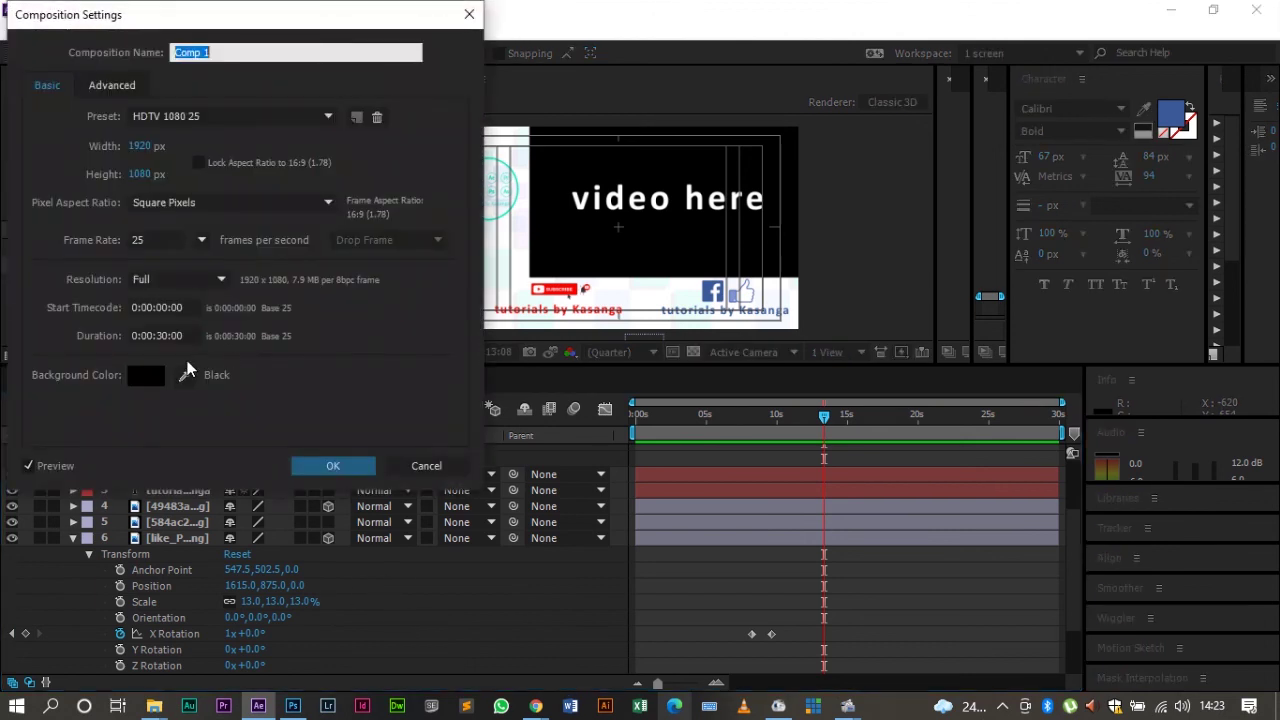
click(167, 335)
double_click(160, 335)
text(14)
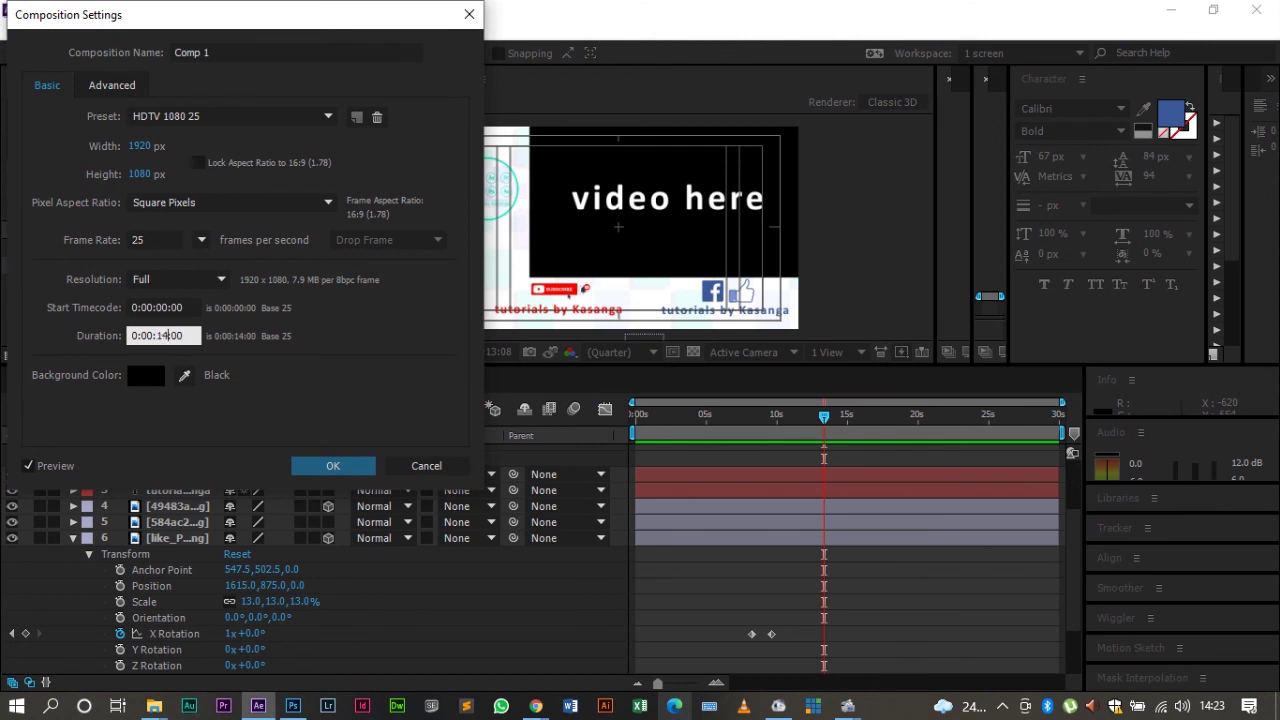
key(Return)
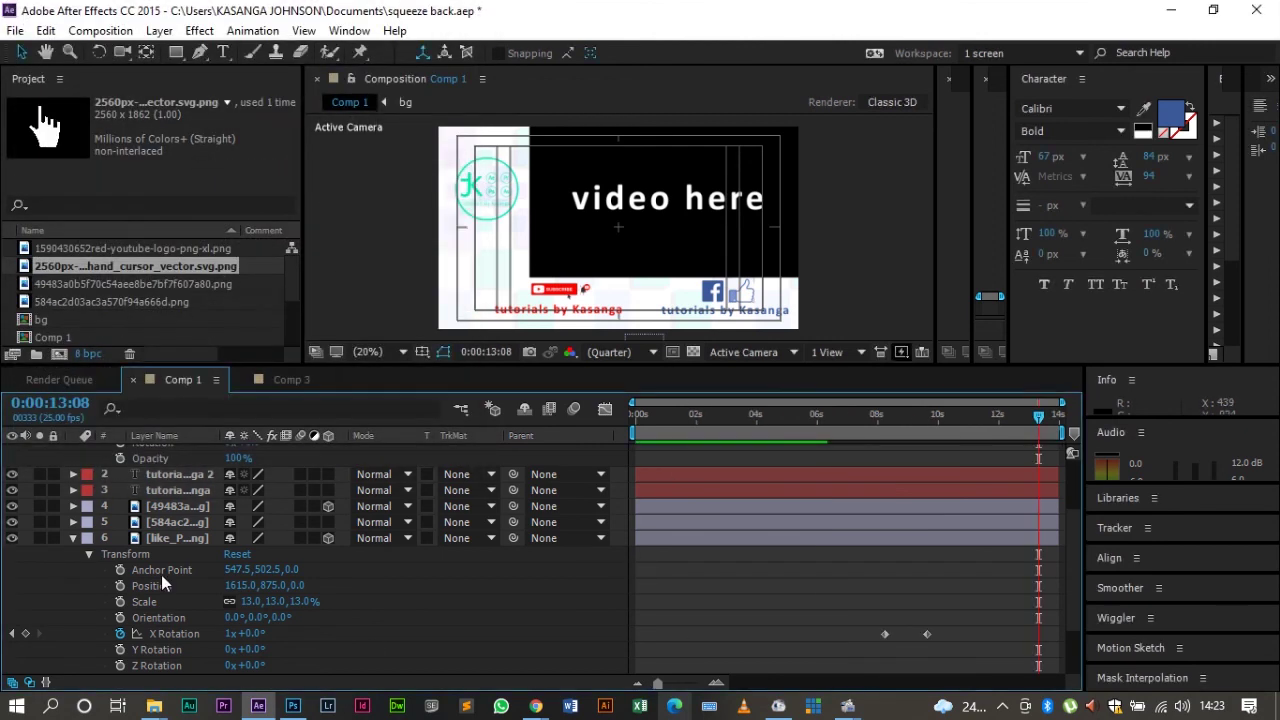
Step: Collapse the like icon's and hand layer's transform properties in the timeline
click(72, 538)
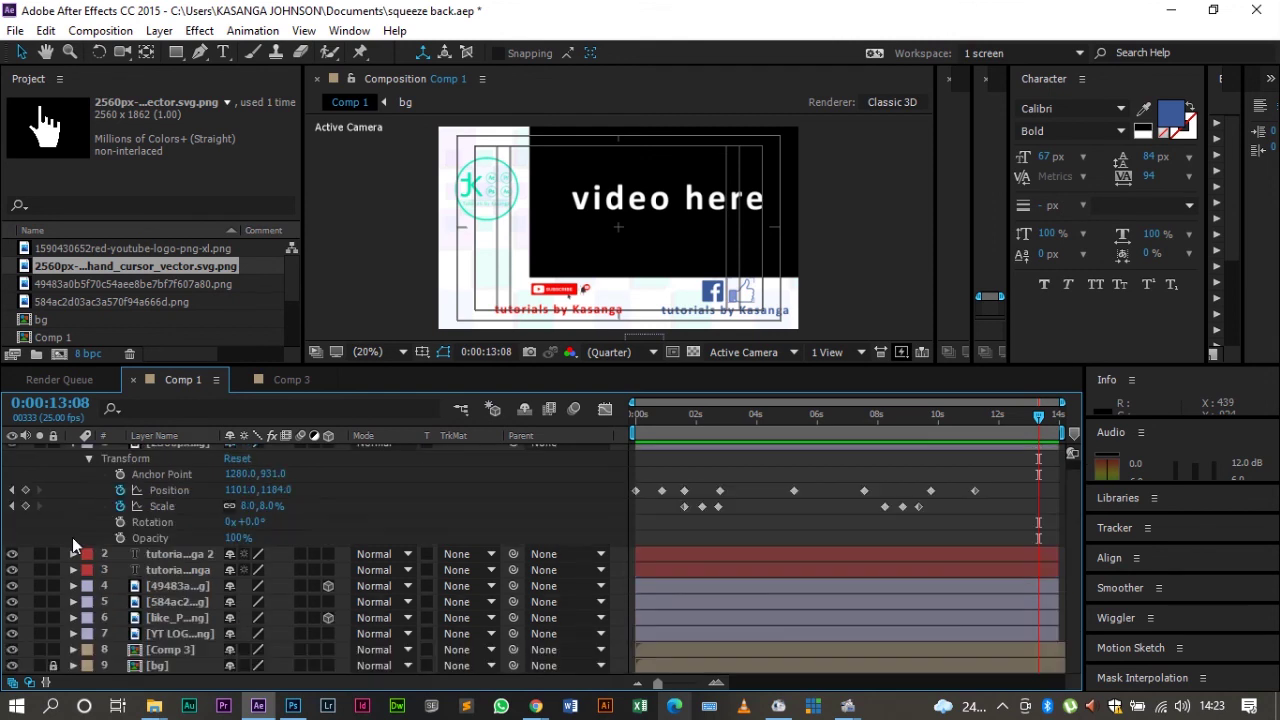
click(88, 459)
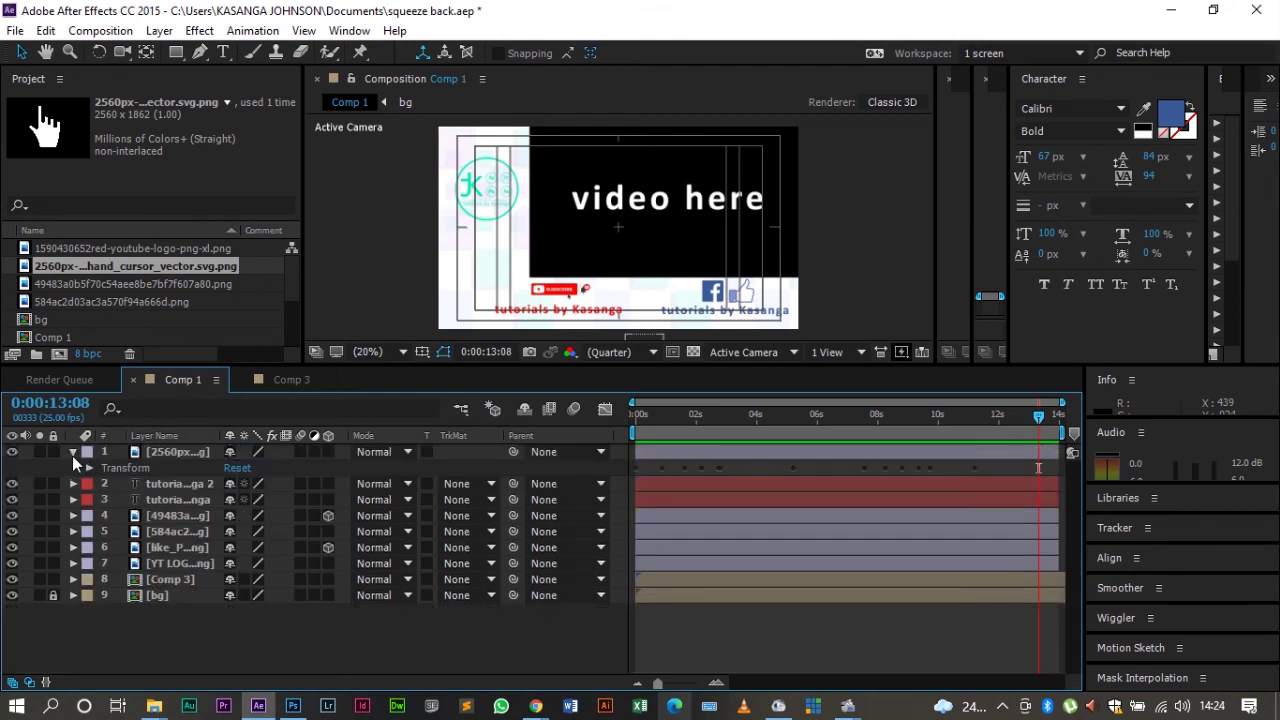
click(72, 453)
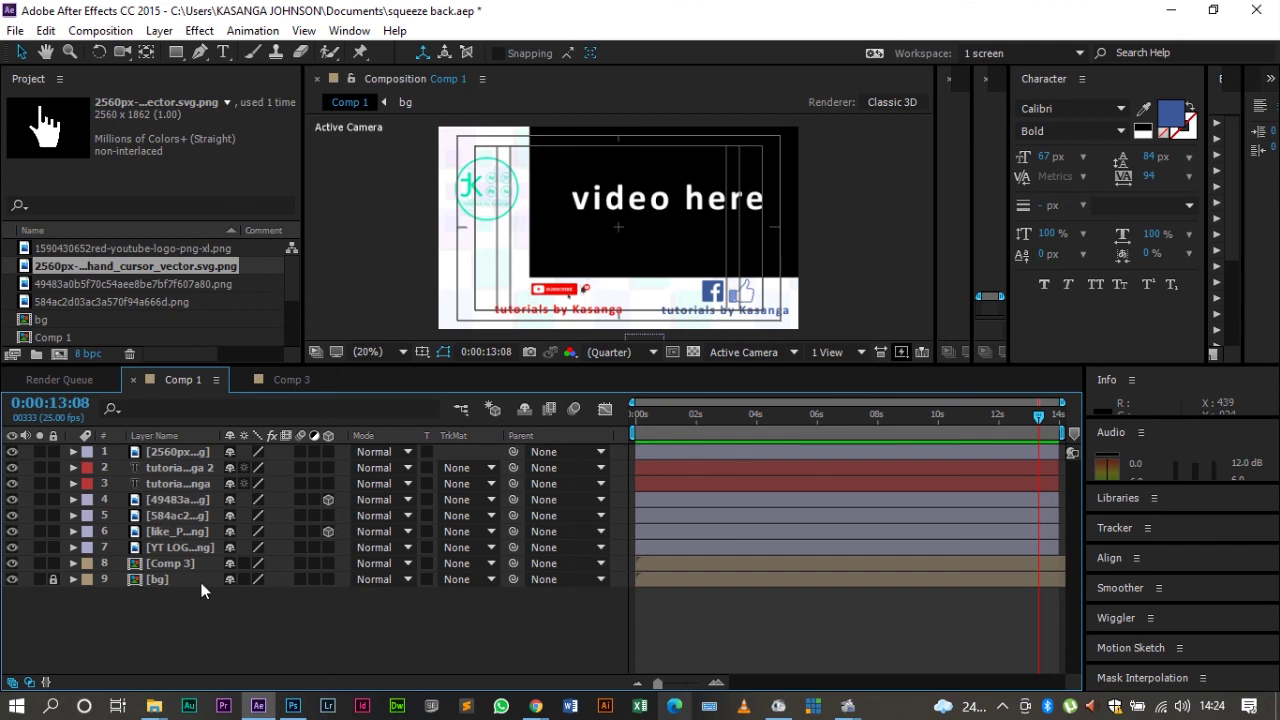